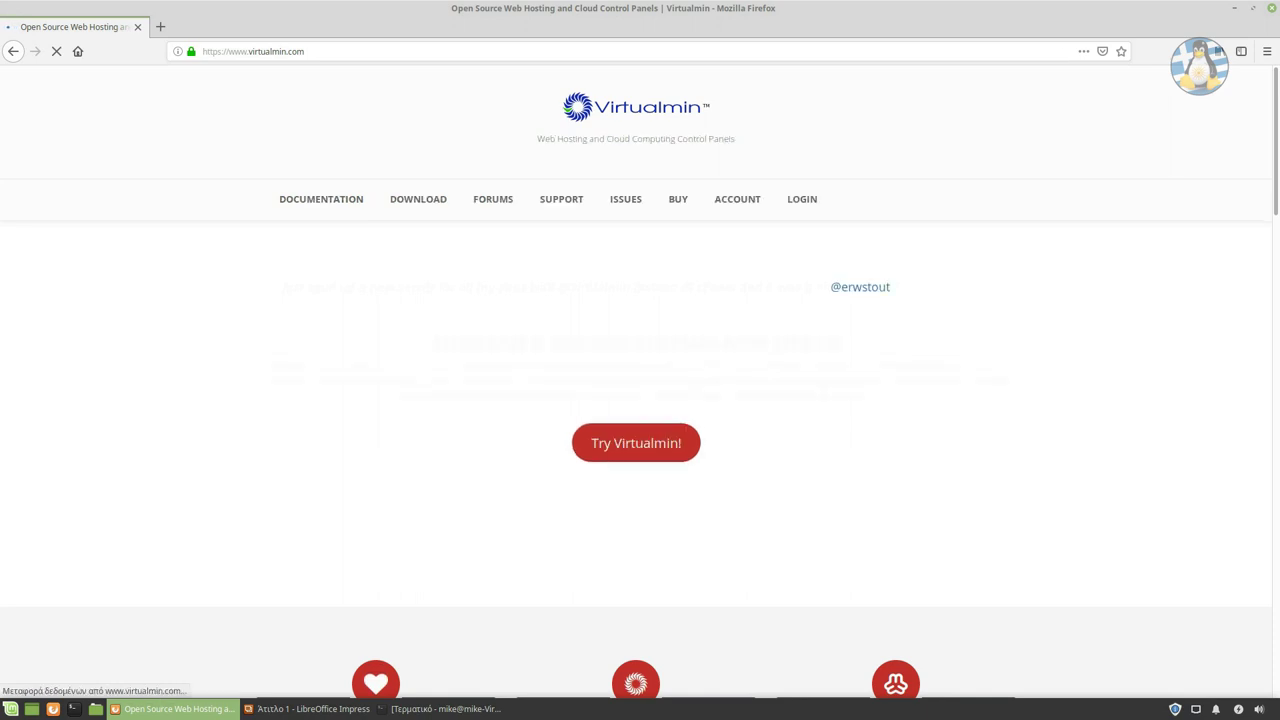
Browse the Virtualmin home page, then go to the DOWNLOAD page.
scroll(640, 400, "down", 4)
scroll(640, 400, "down", 6)
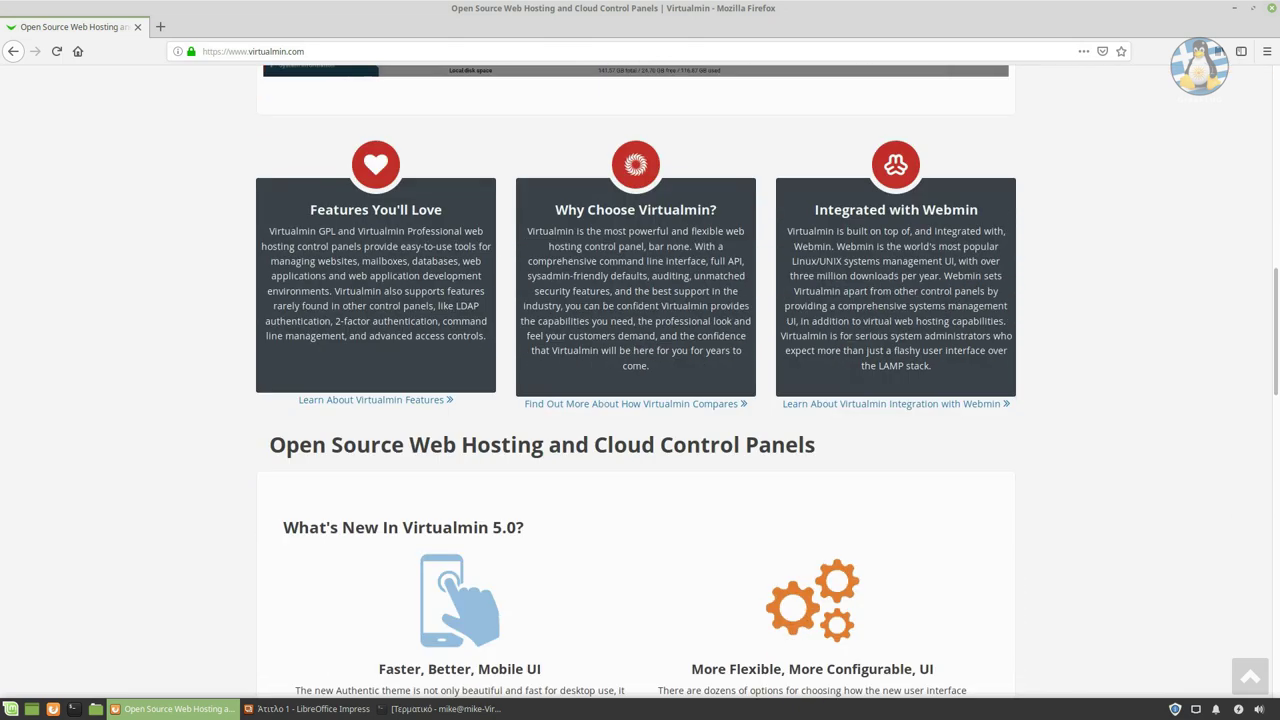
scroll(640, 400, "down", 7)
scroll(640, 400, "down", 3)
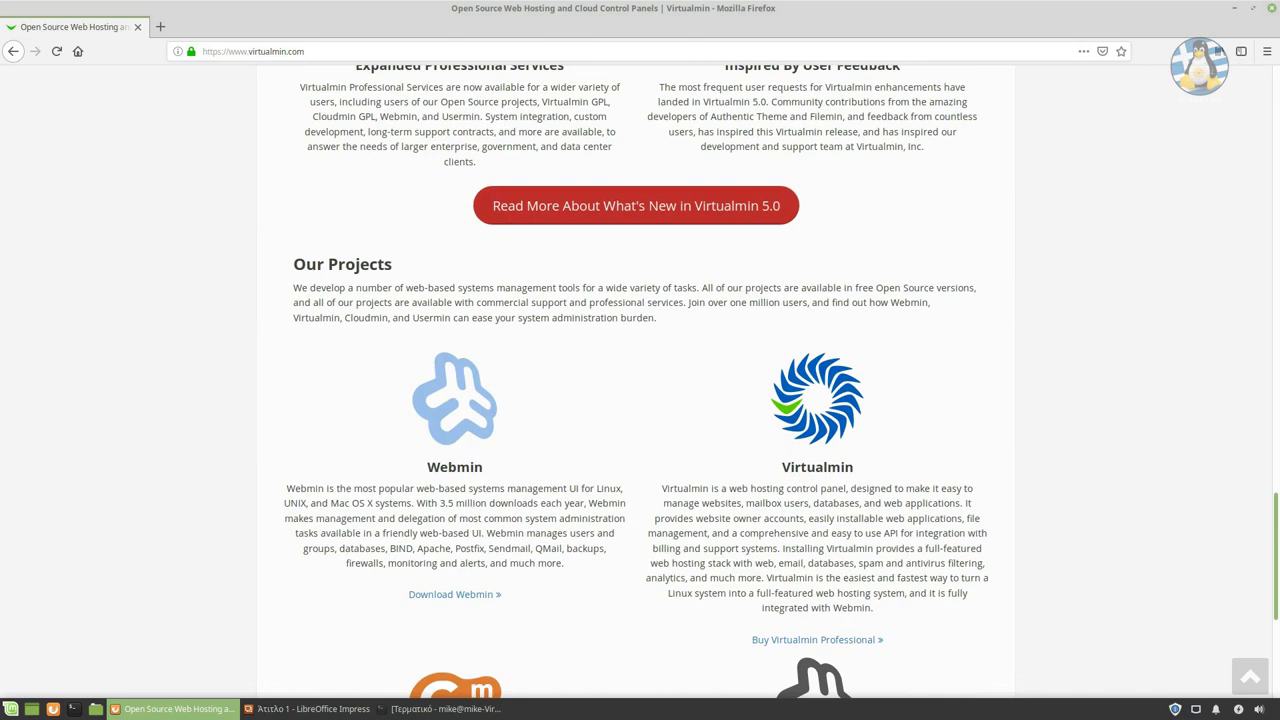
key("Home")
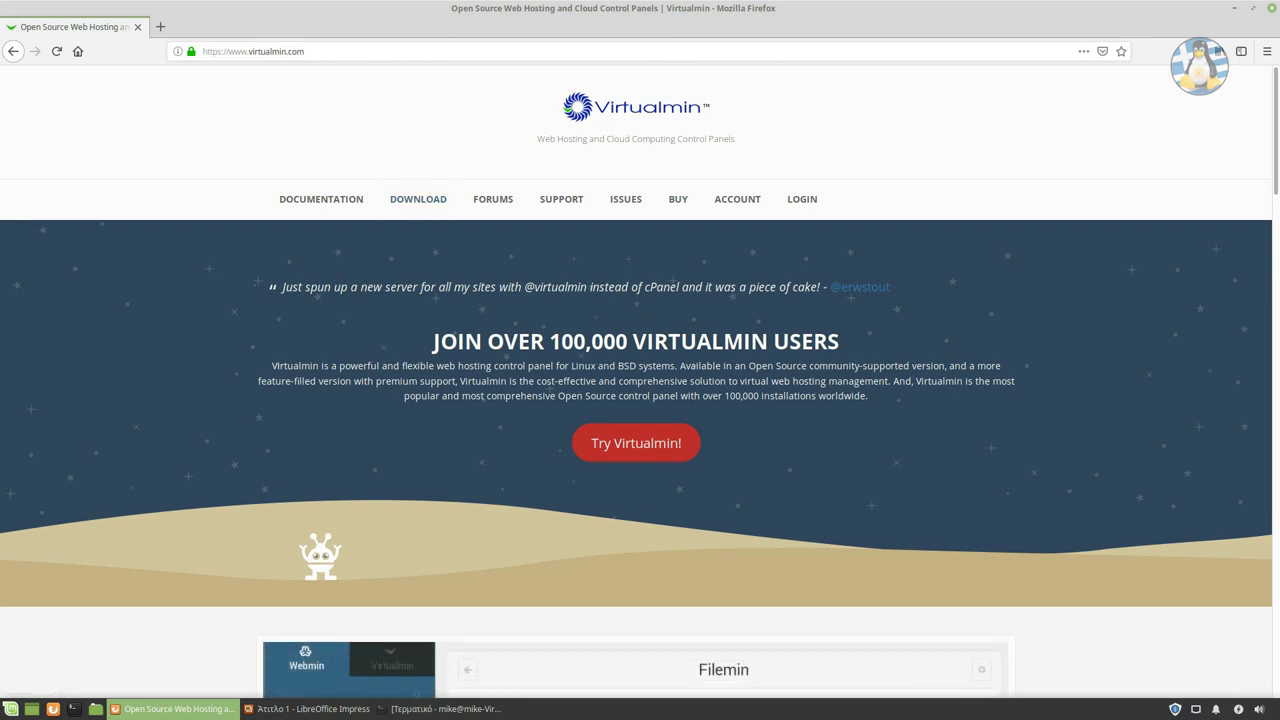
left_click(418, 199)
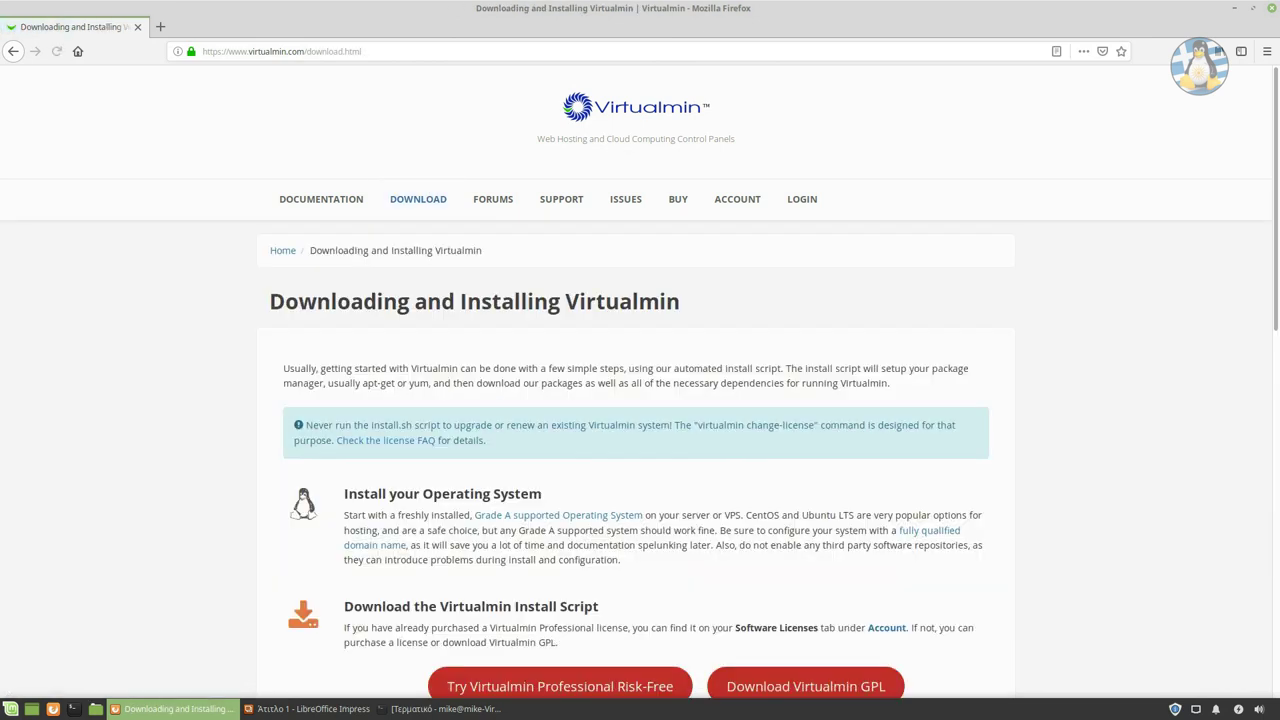
Locate and select the wget and /bin/sh install.sh commands on the install page.
scroll(640, 380, "down", 10)
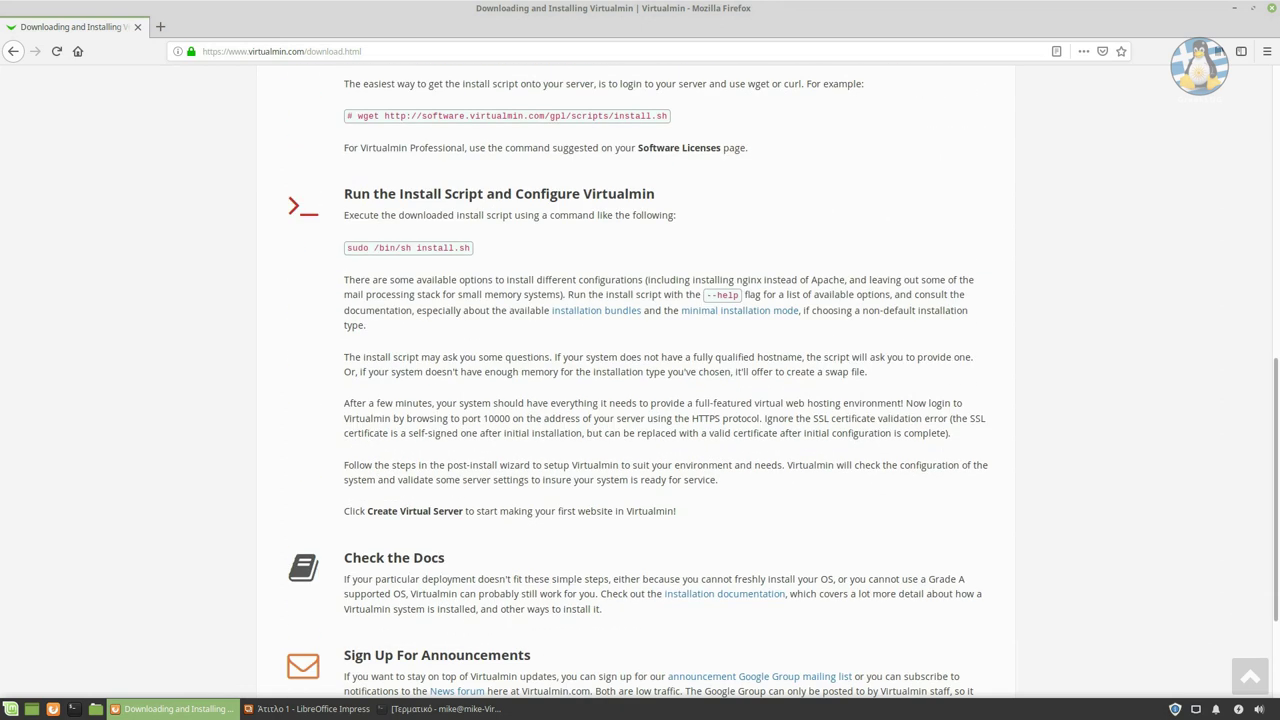
scroll(640, 380, "down", 3)
scroll(640, 380, "up", 7)
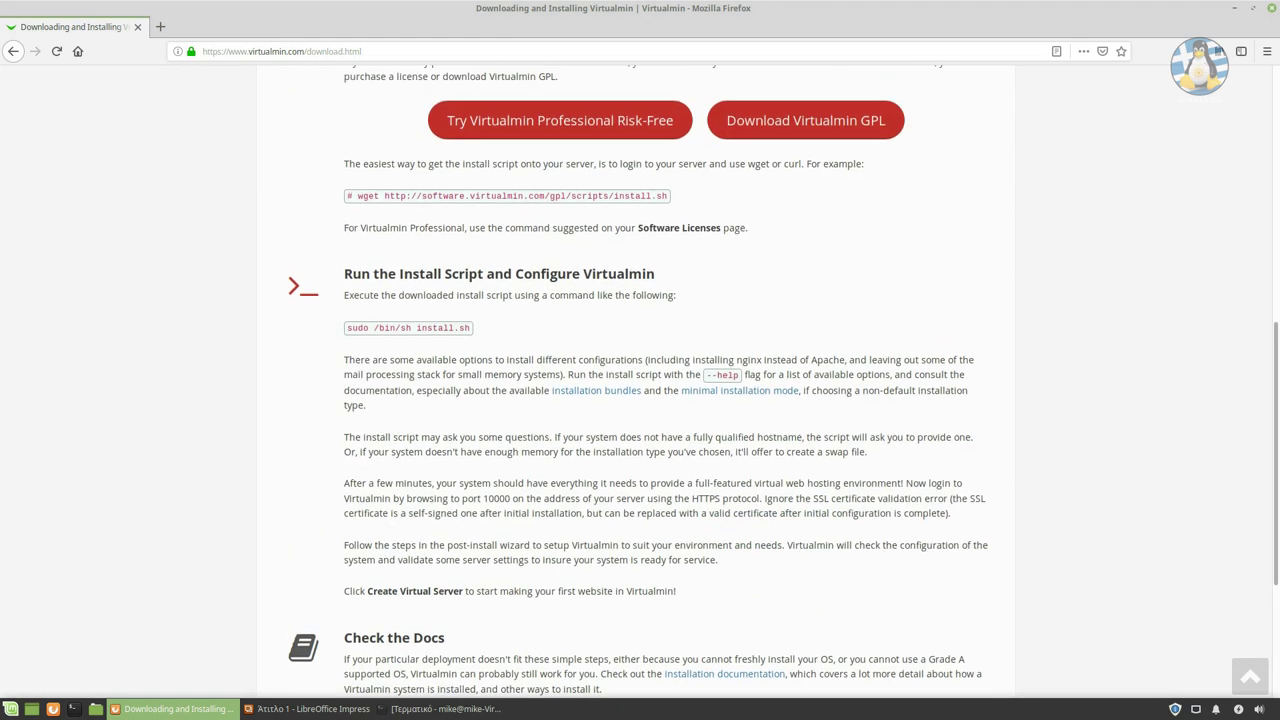
scroll(640, 380, "up", 3)
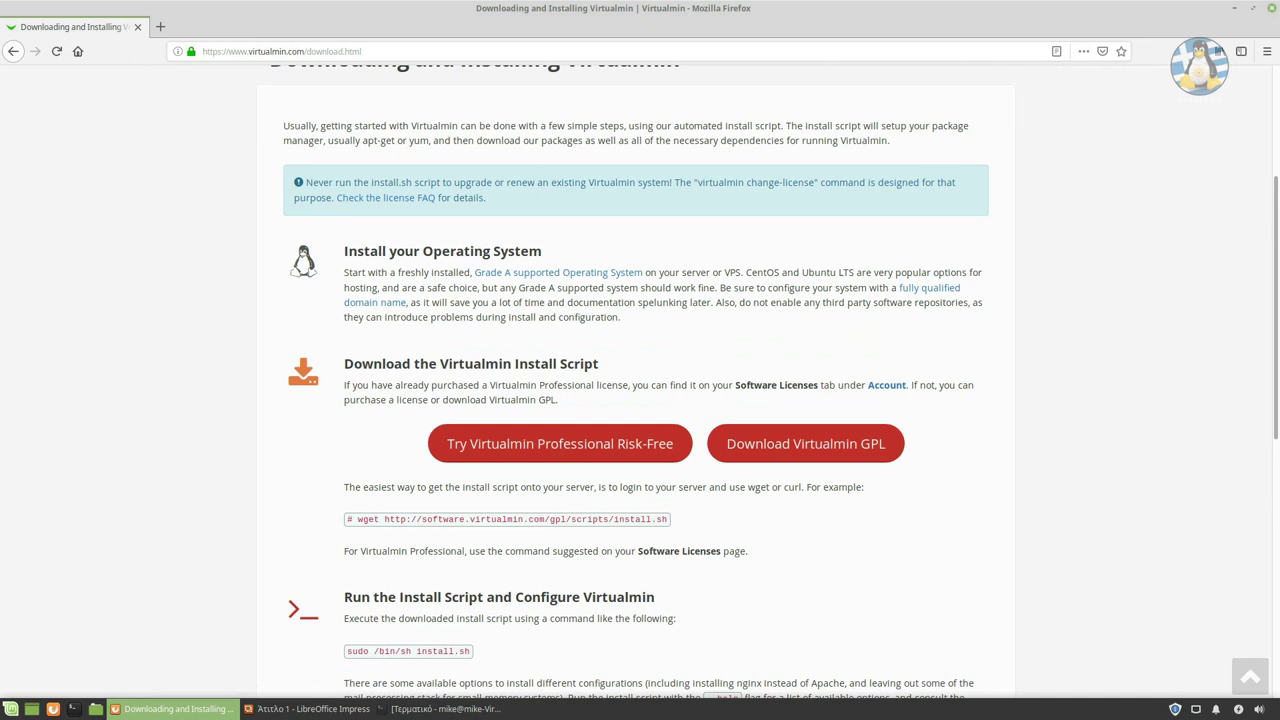
scroll(640, 380, "down", 2)
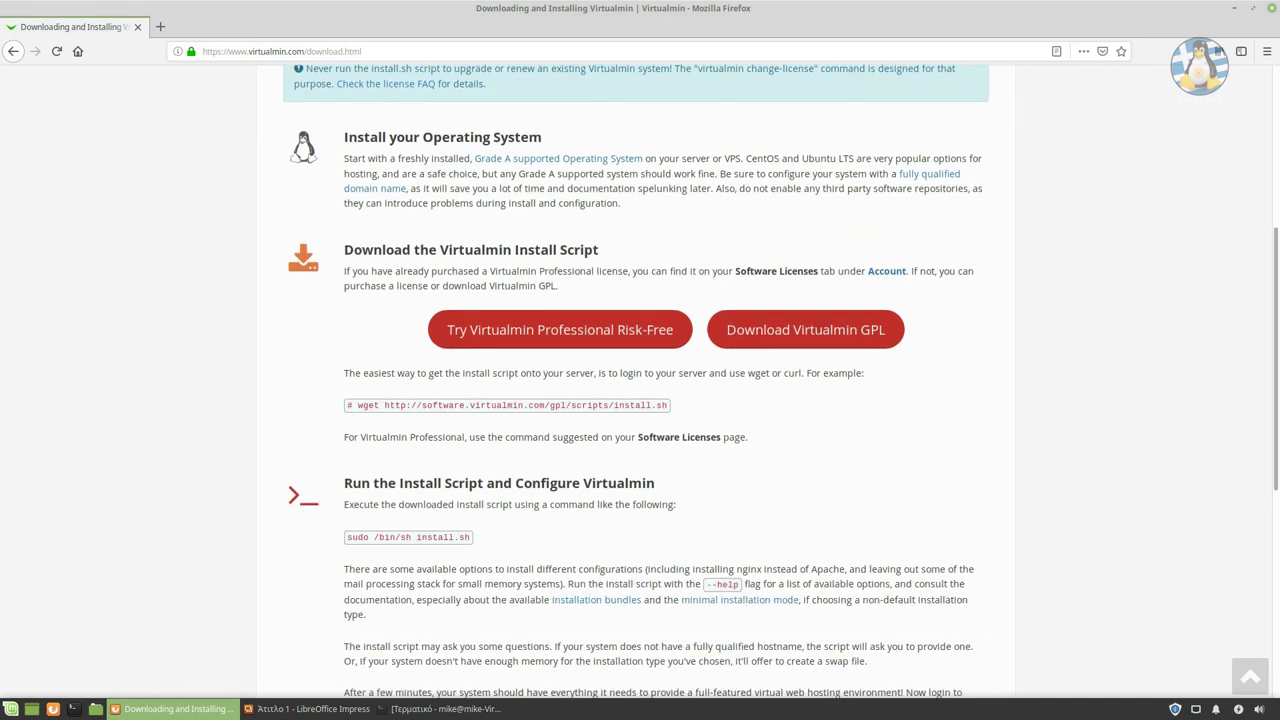
left_click_drag(357, 405, 668, 405)
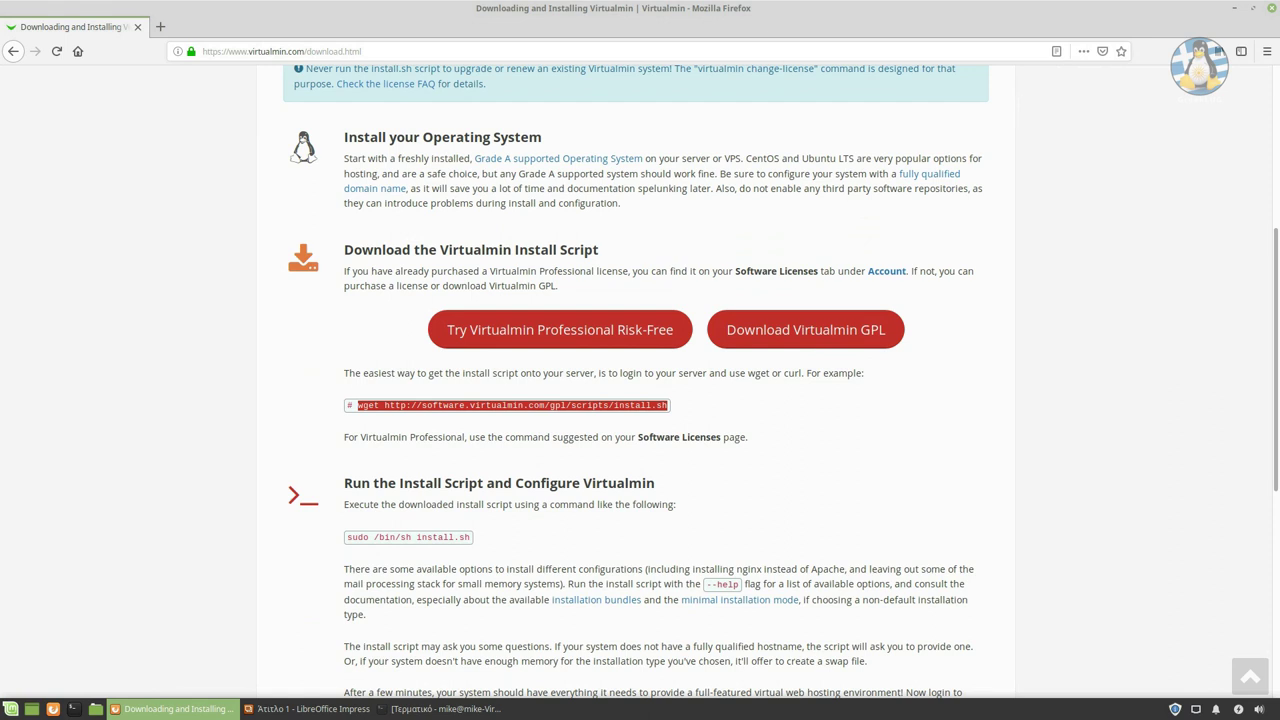
left_click_drag(373, 537, 472, 537)
scroll(472, 537, "down", 1)
scroll(640, 384, "down", 2)
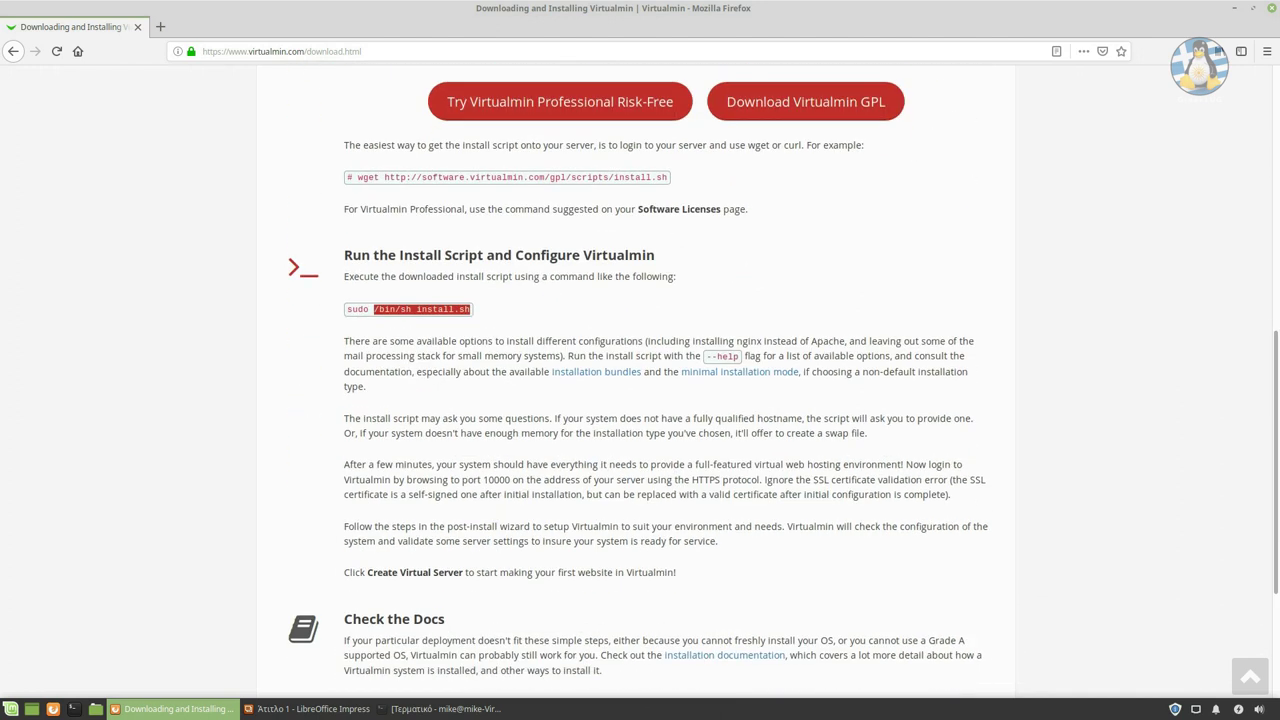
scroll(640, 384, "down", 1)
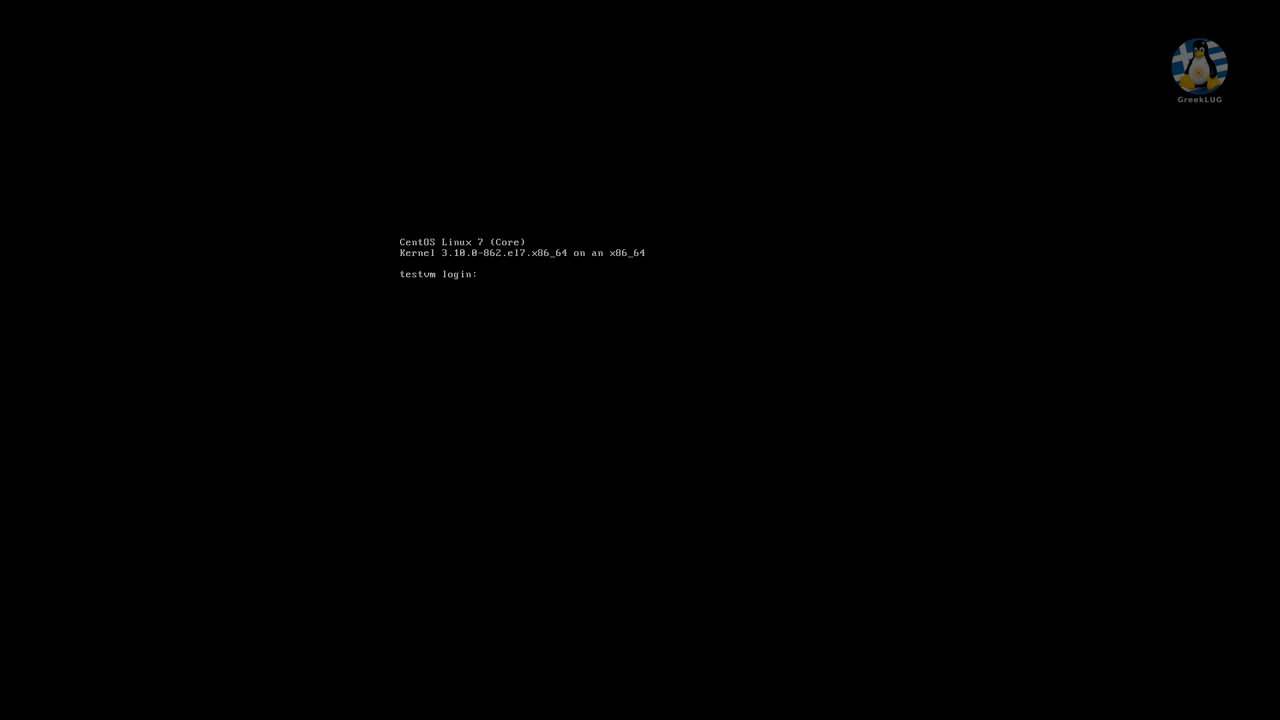
Log in to the test server as root and change to /root.
type("root")
key("Return")
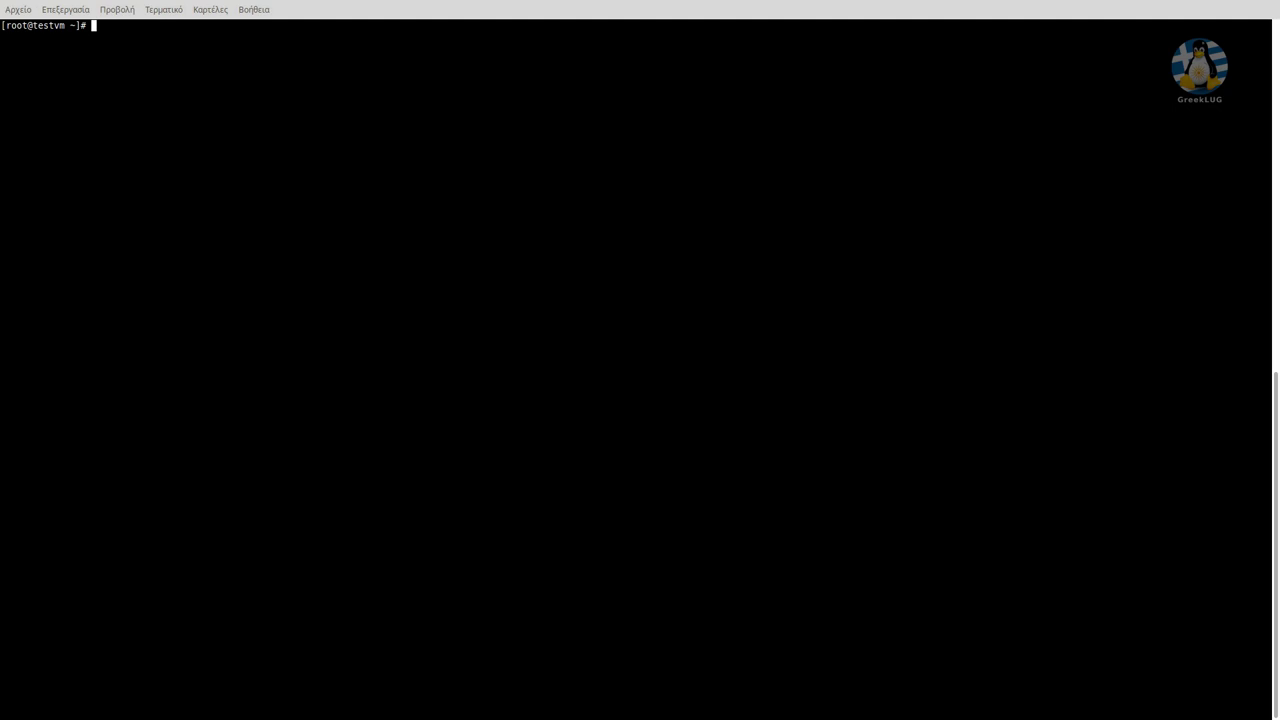
type("cd /root")
key("Return")
Copy the wget install.sh command from the browser and run it, which fails.
key("alt+Tab")
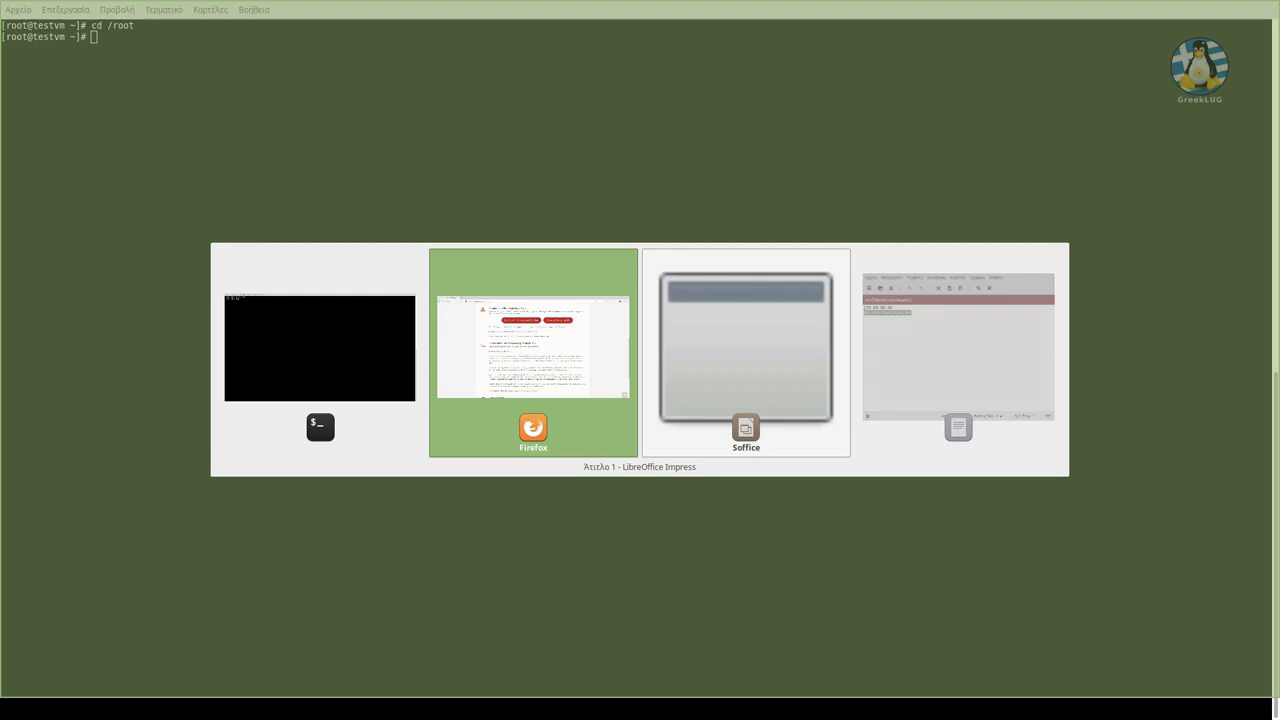
left_click_drag(357, 253, 668, 253)
right_click(668, 253)
left_click(672, 264)
key("alt+Tab")
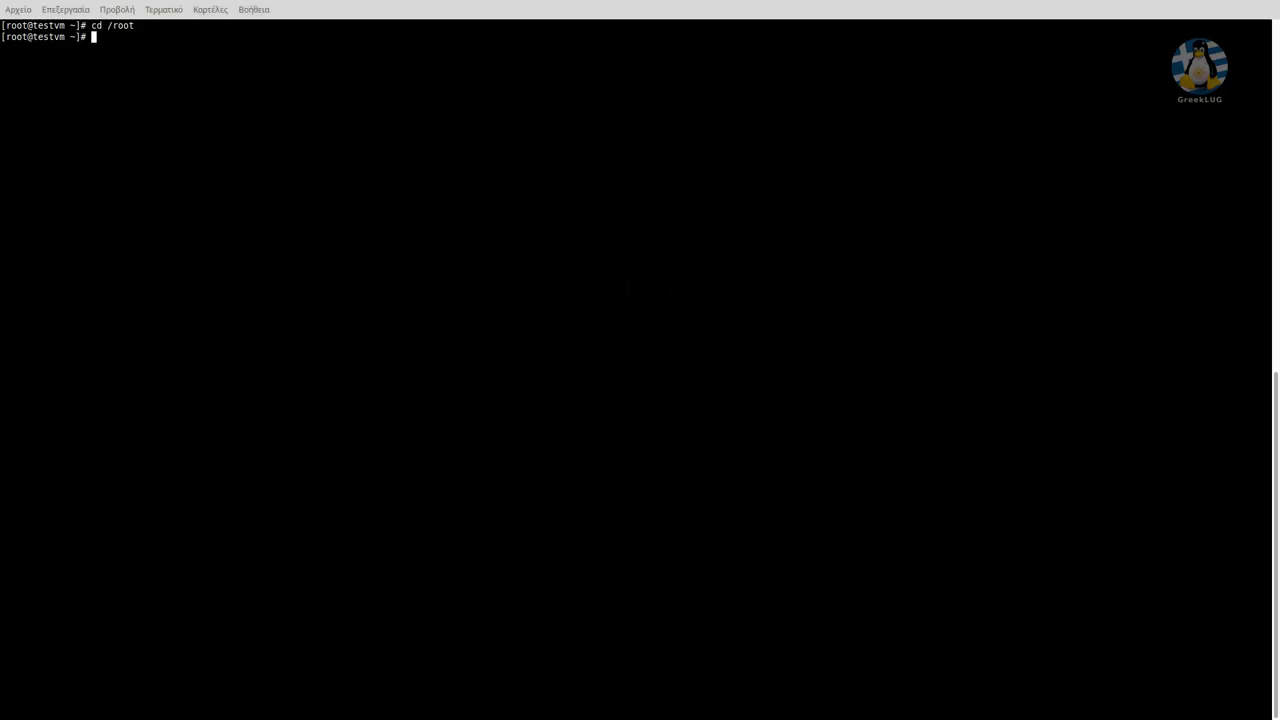
key("ctrl+shift+v")
key("Return")
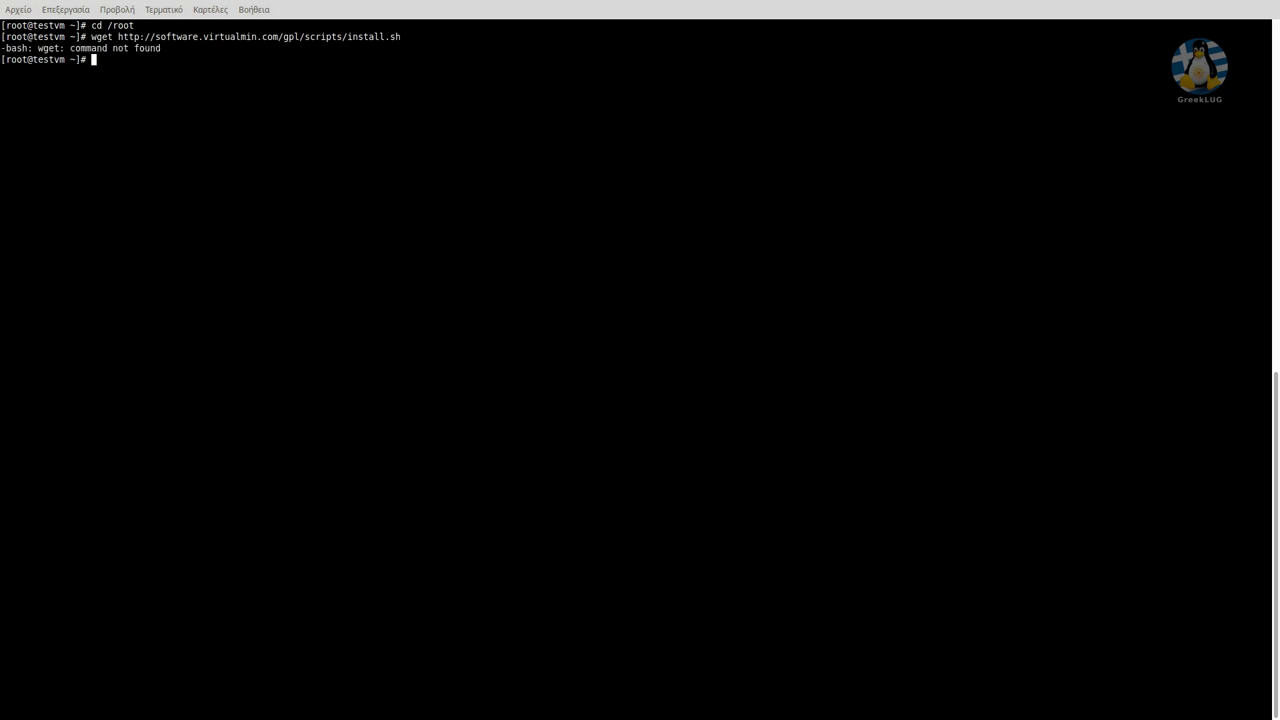
Install the wget package with yum install wget, confirming with y.
type("yum install wget")
key("Return")
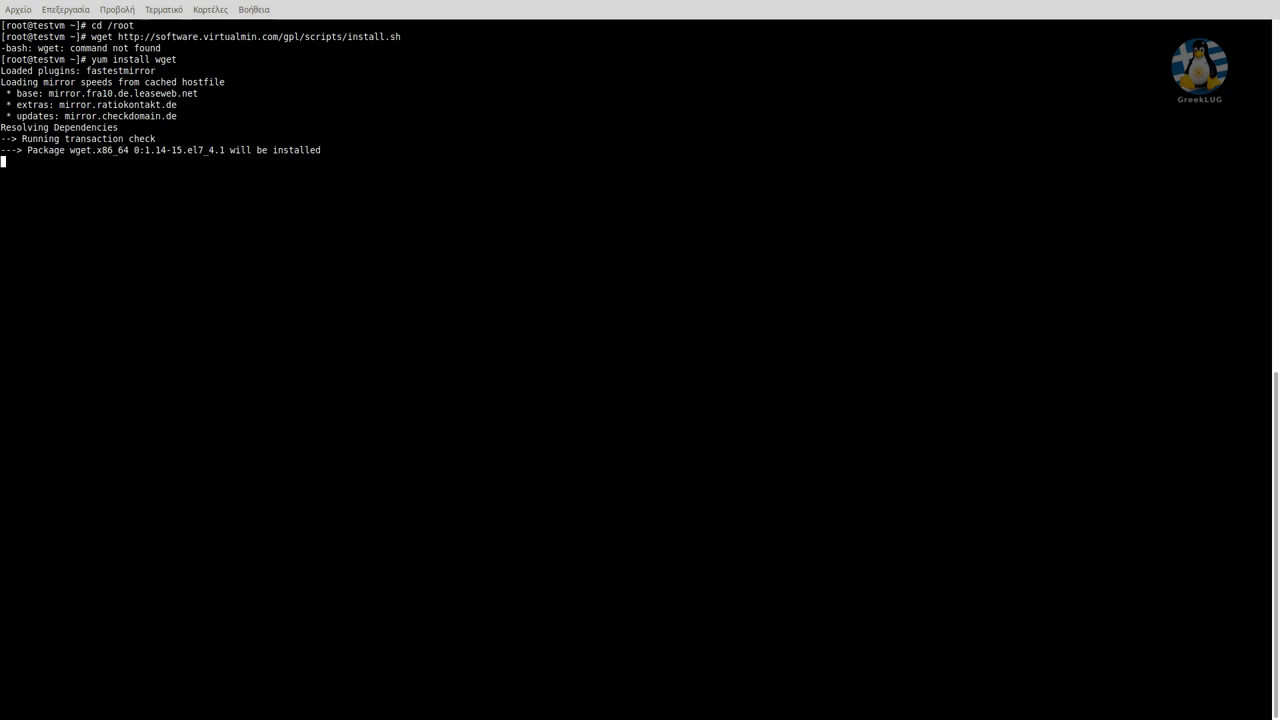
type("y")
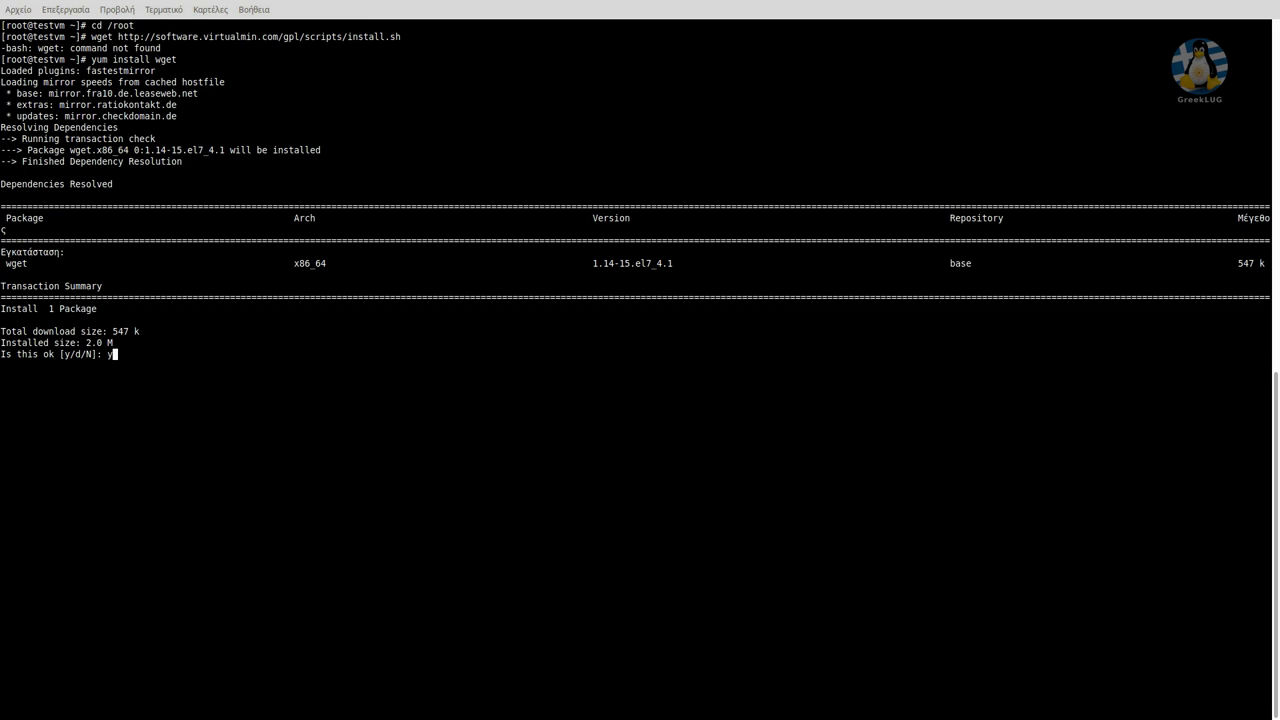
key("Return")
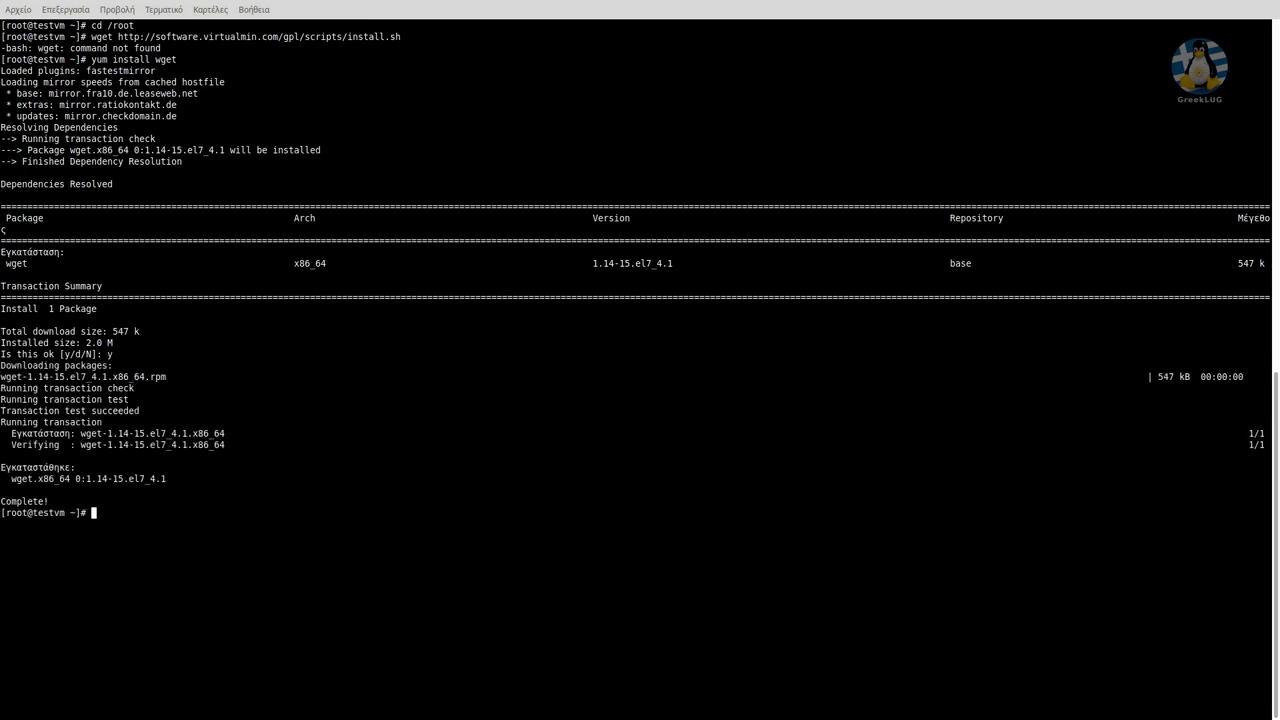
Clear the screen and rerun the wget command to download install.sh.
type("clear")
key("Return")
key("Up")
key("Up")
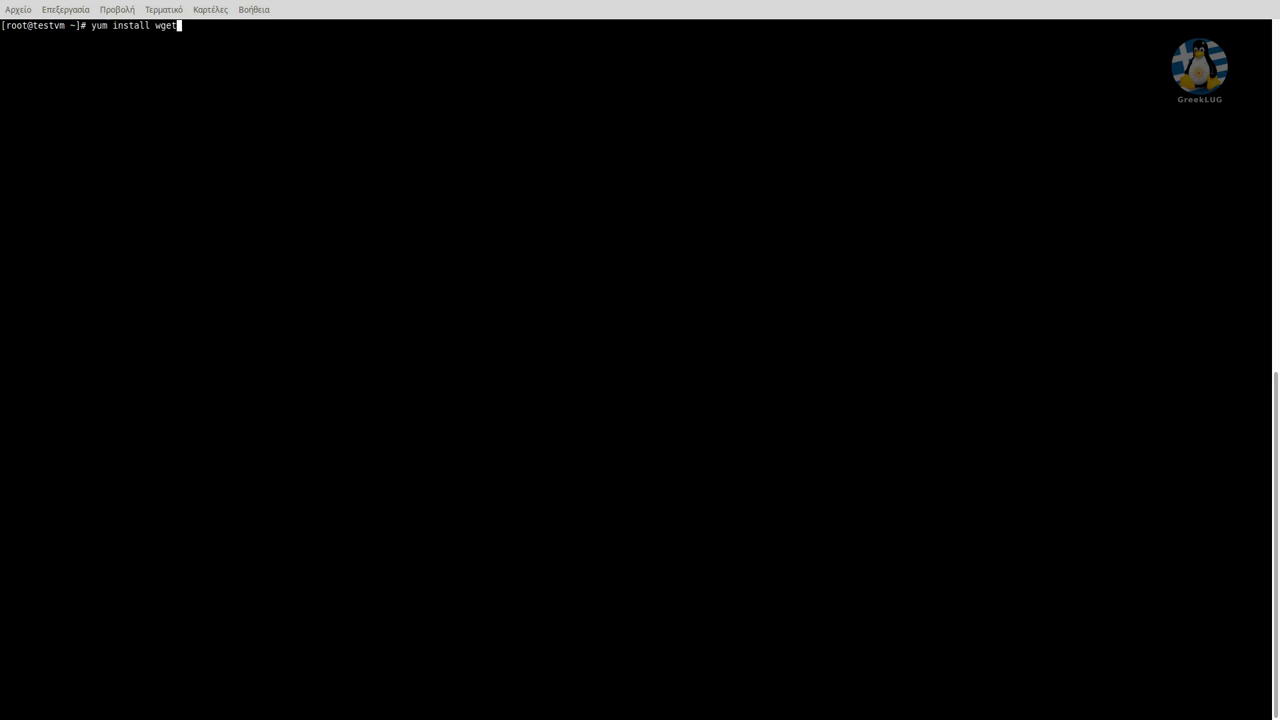
key("Up")
key("Return")
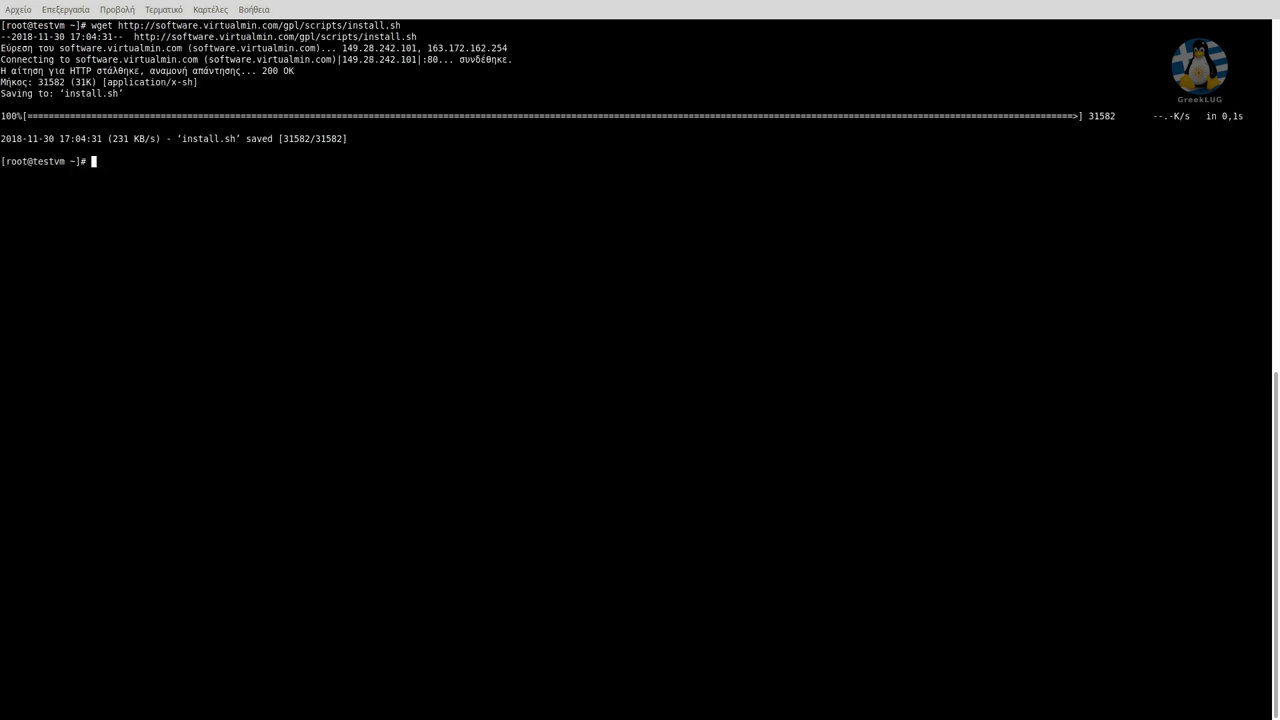
Check with ls -la and pwd that install.sh sits in /root.
type("ls -la")
key("Return")
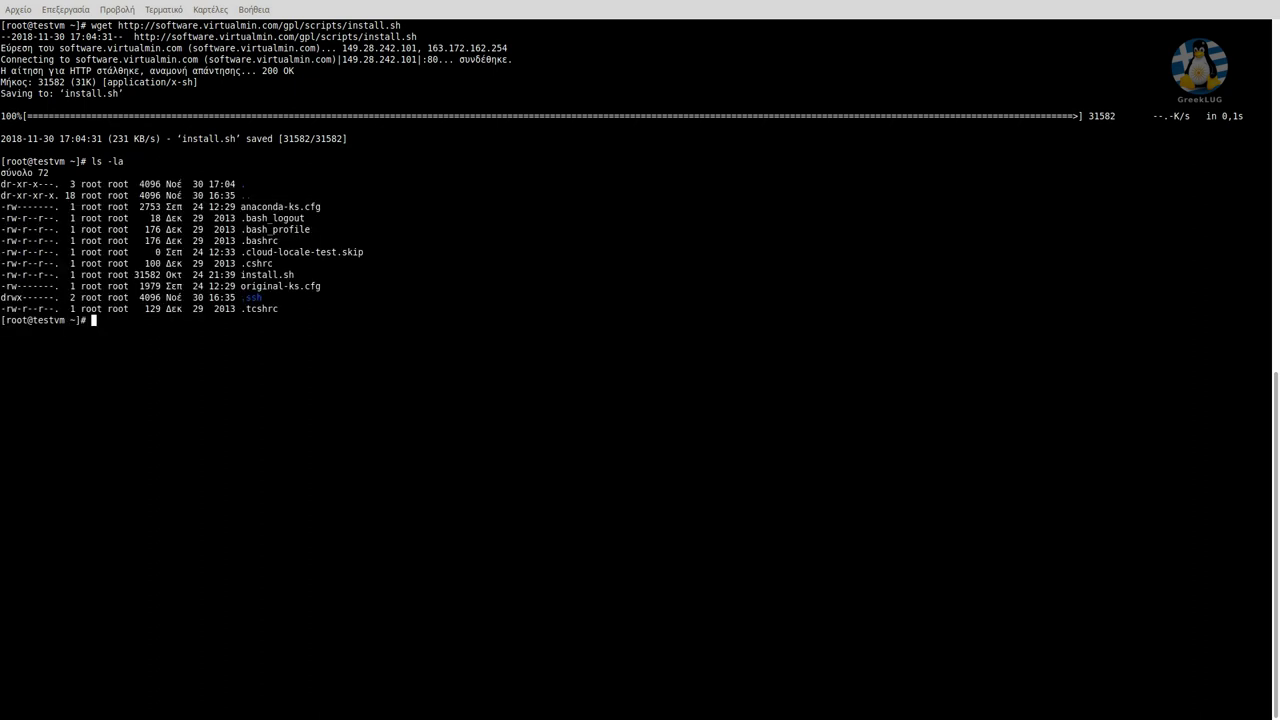
type("pwd")
key("Return")
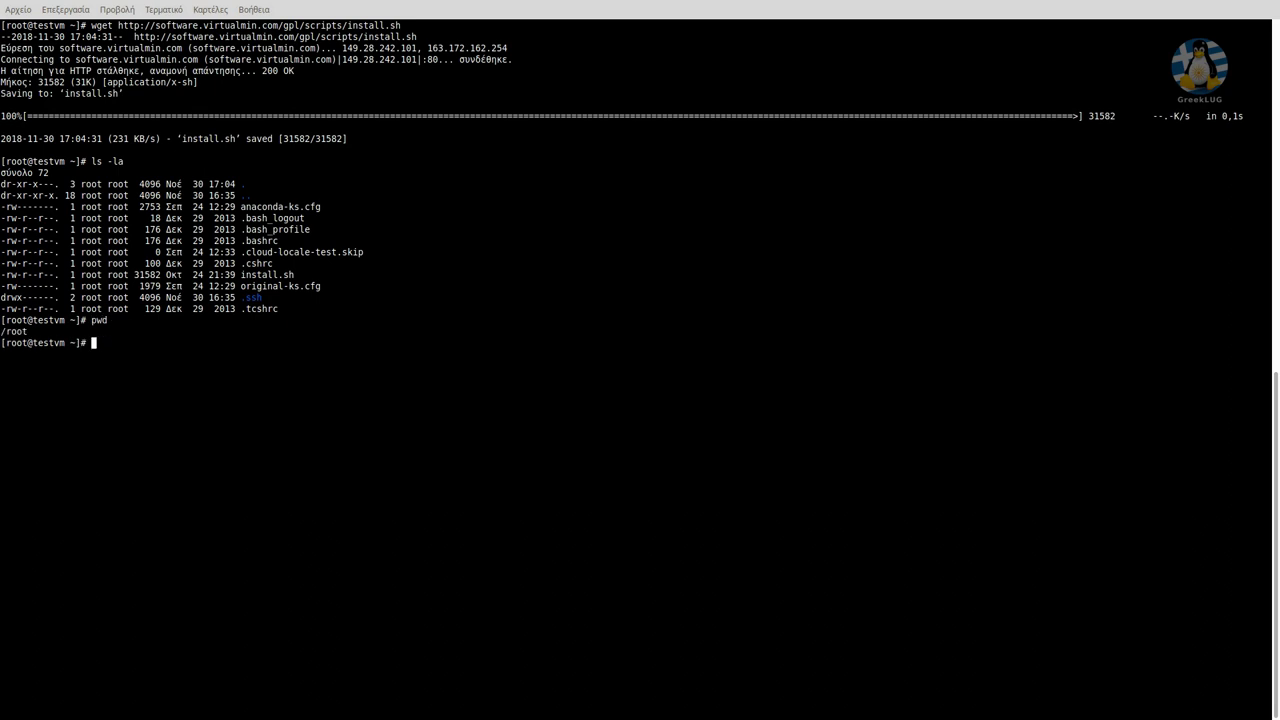
Copy the /bin/sh install.sh command from the Virtualmin download page.
key("alt+Tab")
triple_click(510, 254)
scroll(640, 380, "down", 2)
left_click_drag(373, 309, 470, 309)
right_click(464, 308)
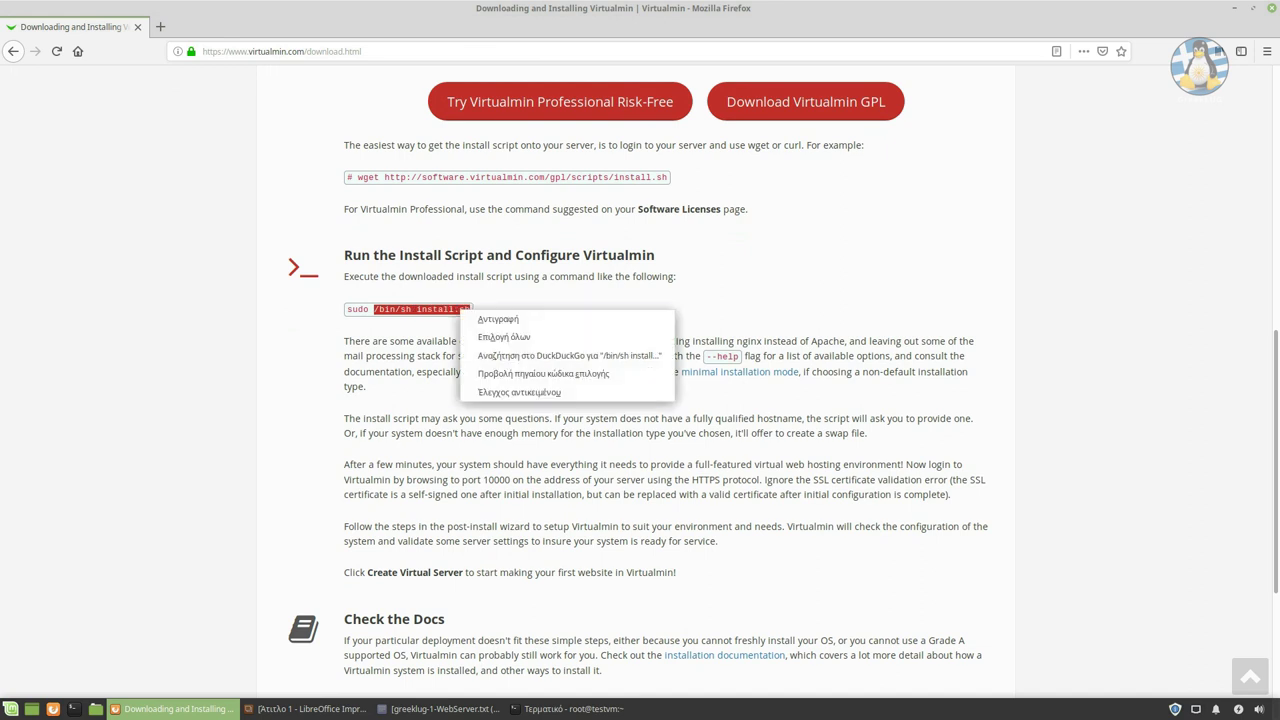
left_click(500, 318)
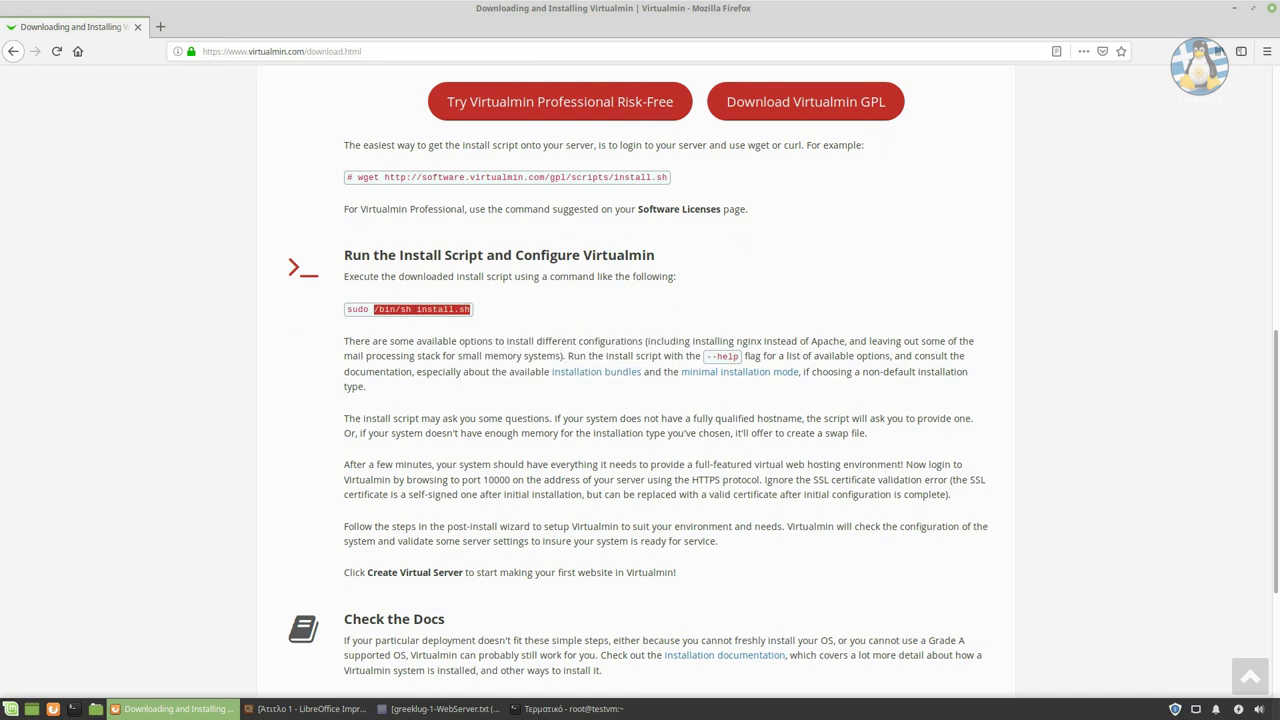
key("alt+Tab")
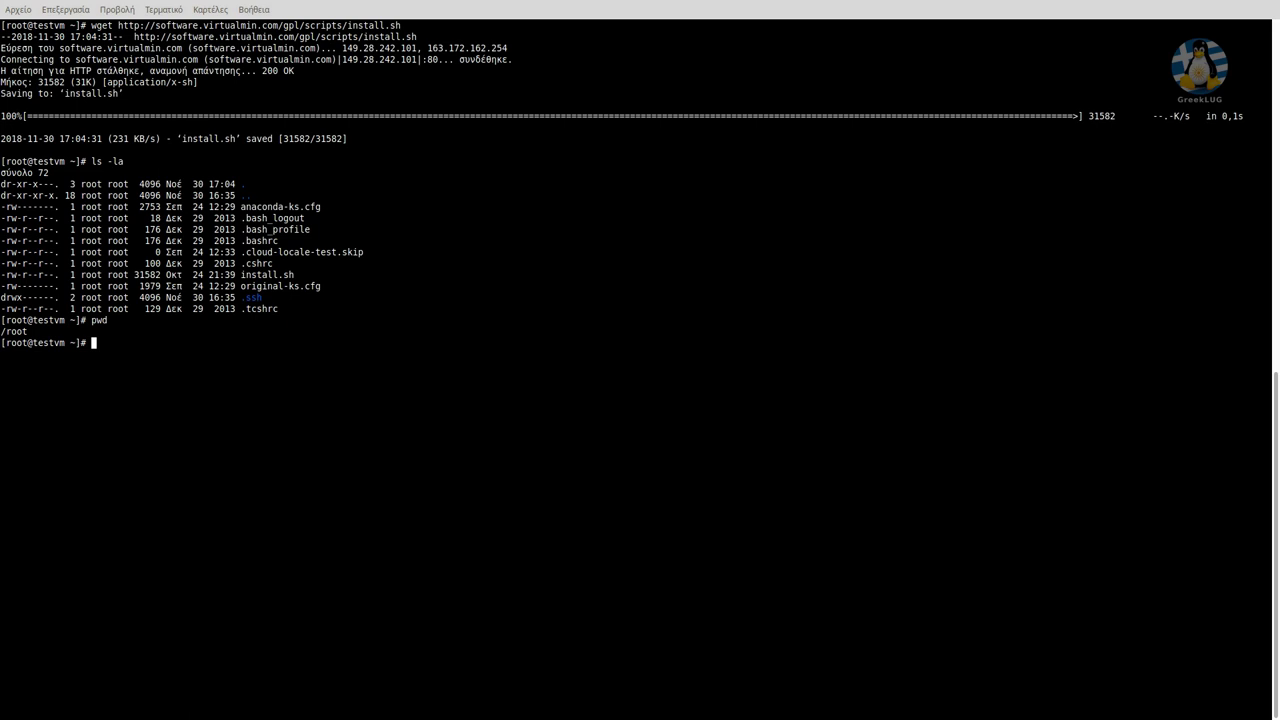
Run /bin/sh install.sh and answer n to exit the installer.
key("ctrl+shift+v")
key("Return")
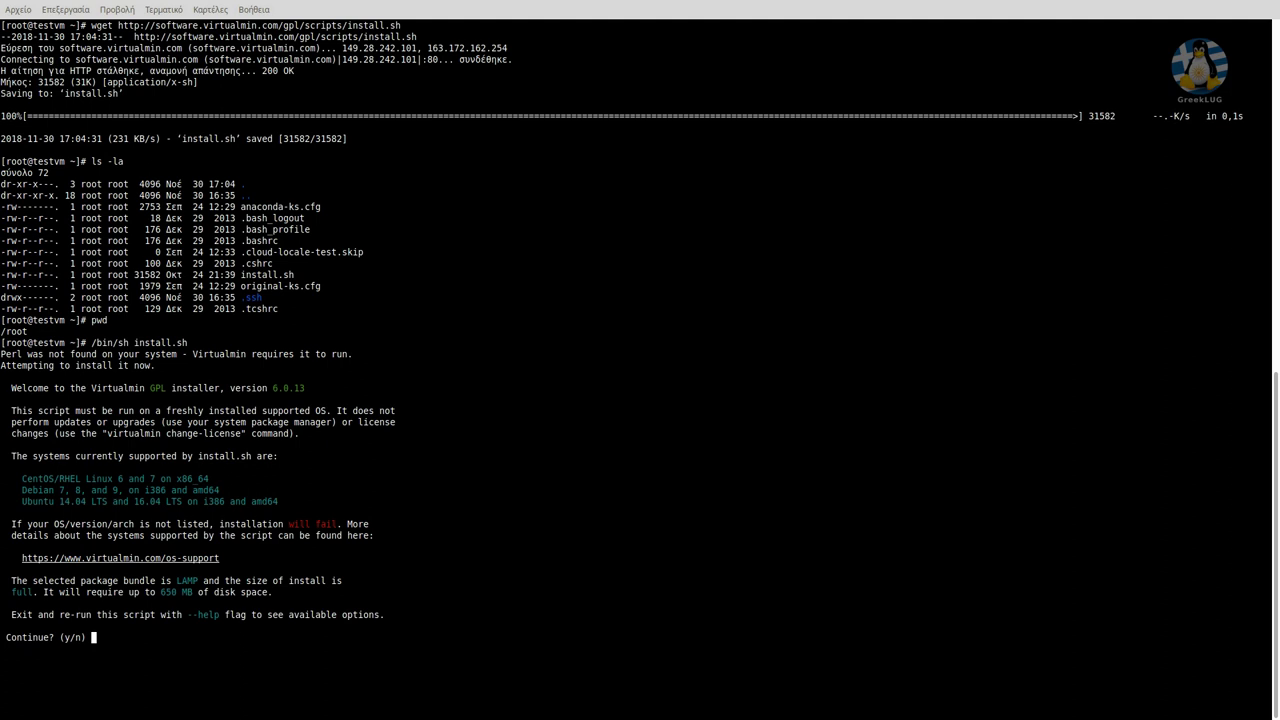
type("n")
key("Return")
Rerun the installer with --help to list its command-line options.
key("Up")
type("--help")
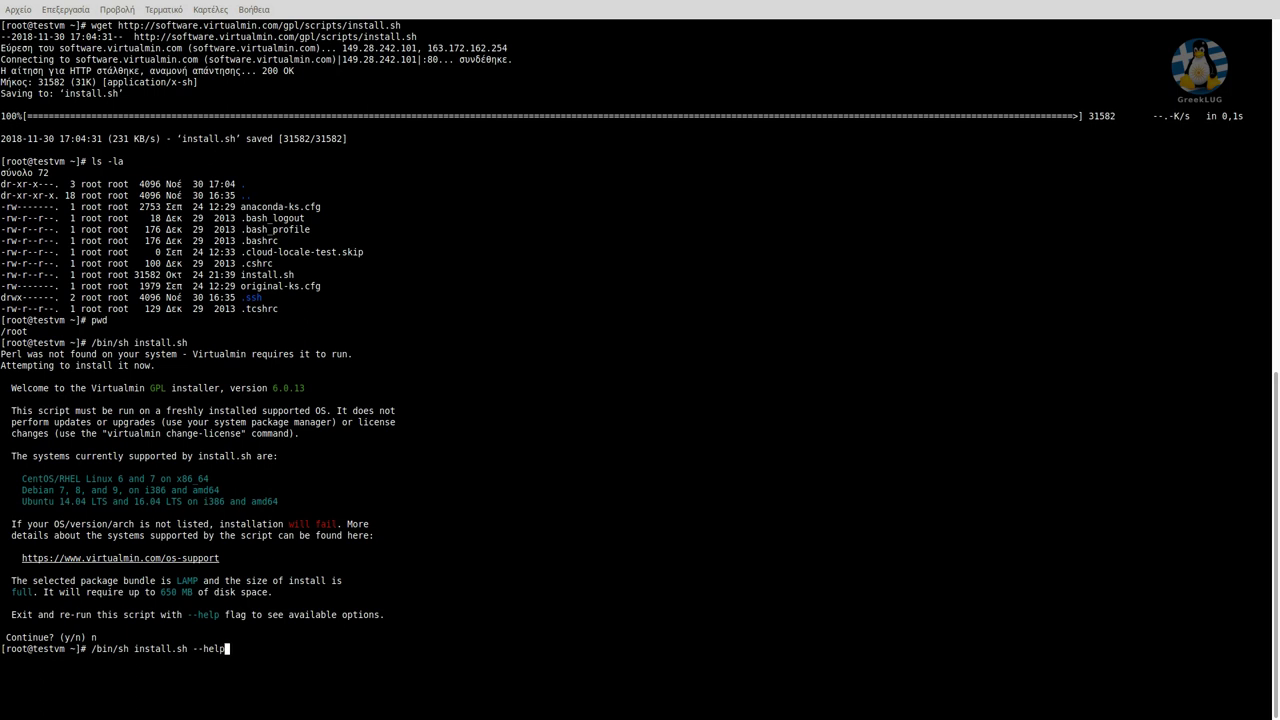
key("Return")
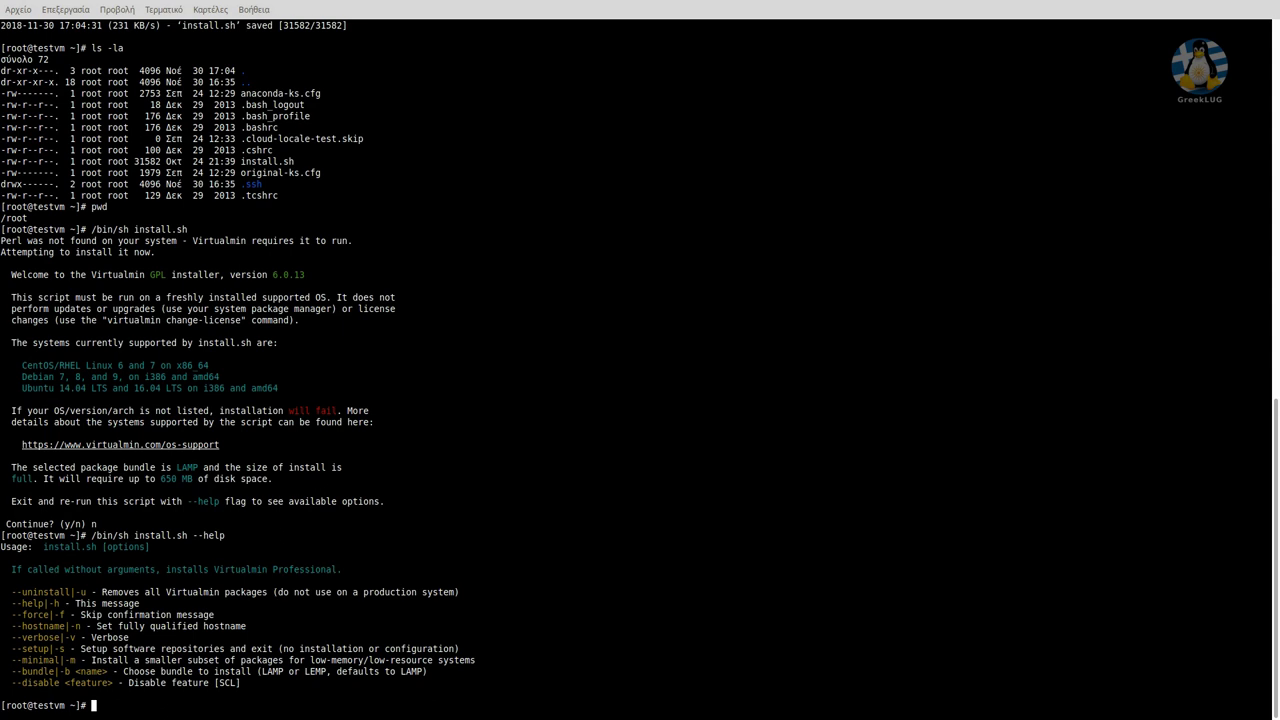
key("Up")
Run /bin/sh install.sh without --help and answer y to install Virtualmin.
key("BackSpace")
key("BackSpace")
key("BackSpace")
key("BackSpace")
key("BackSpace")
key("BackSpace")
key("BackSpace")
key("Return")
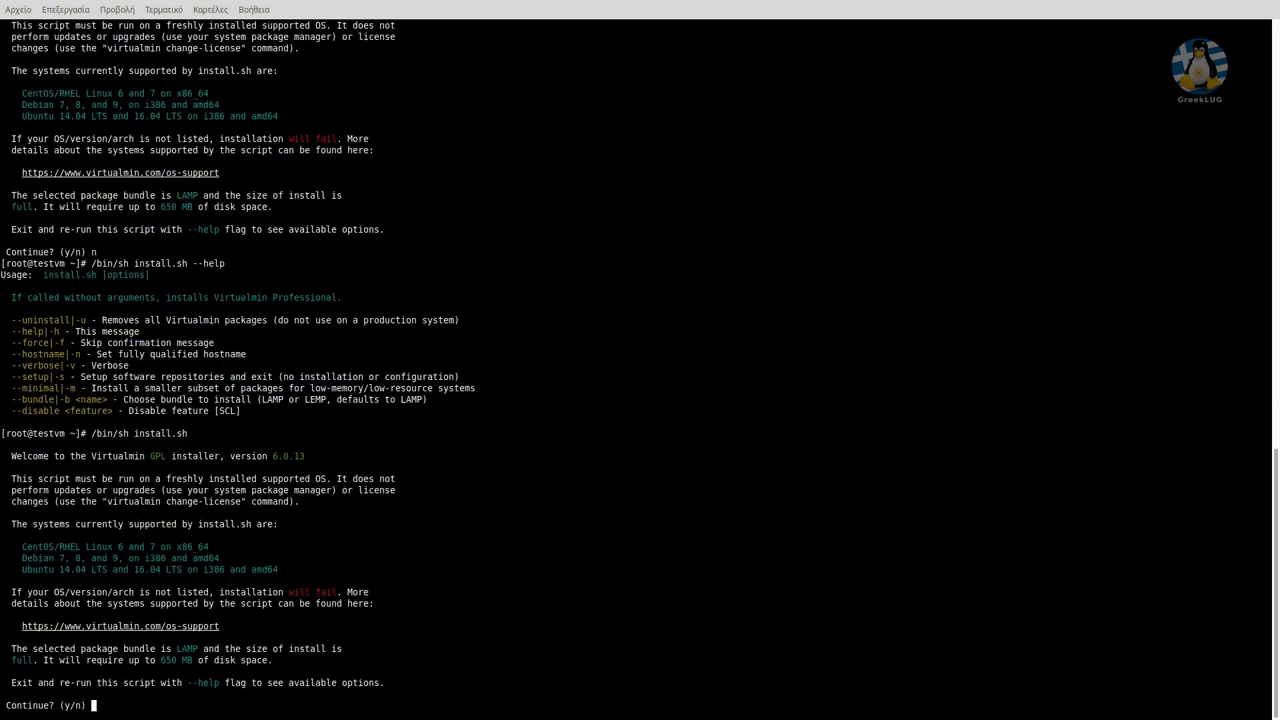
type("y")
key("Return")
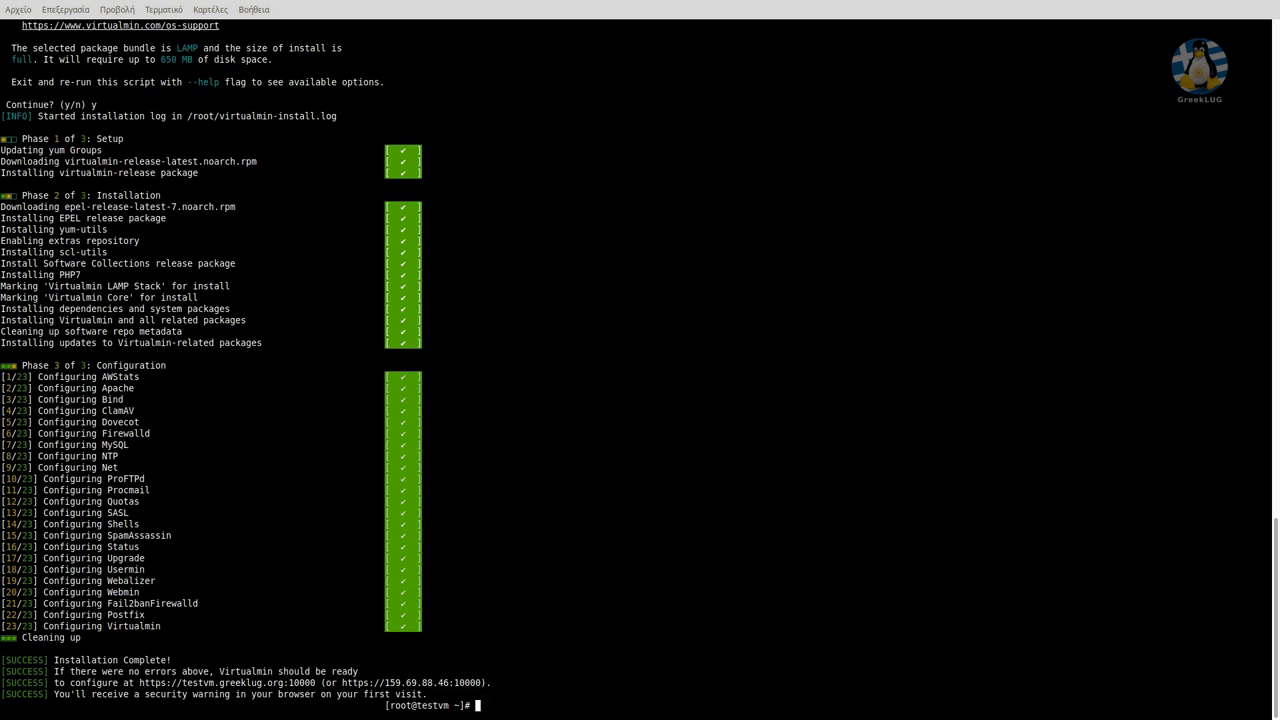
right_click(415, 682)
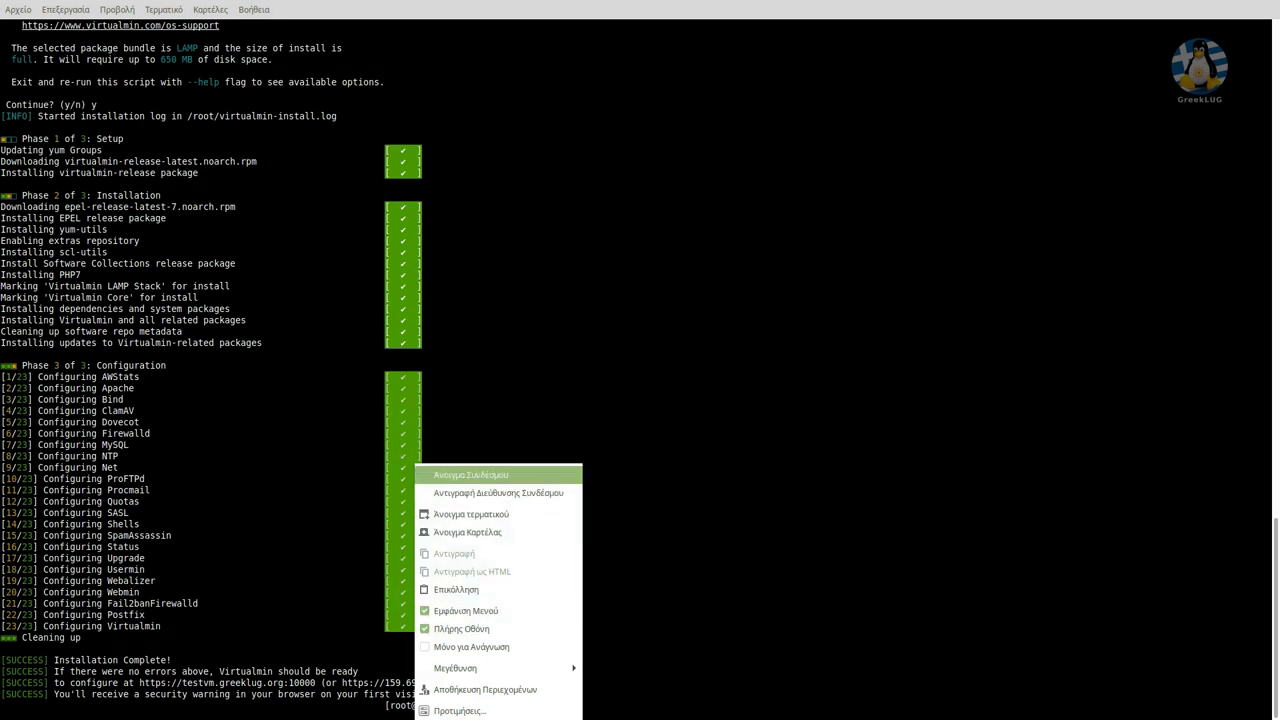
left_click(498, 492)
left_click_drag(481, 683, 342, 683)
right_click(342, 683)
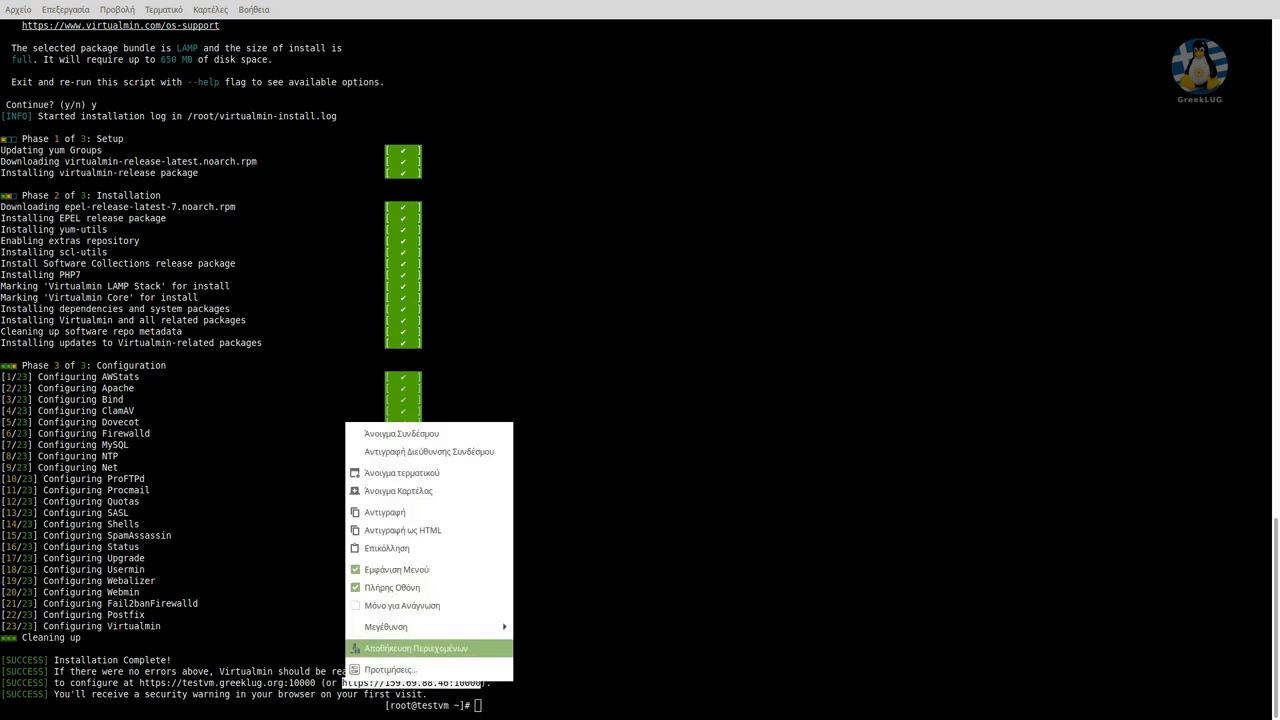
left_click(400, 512)
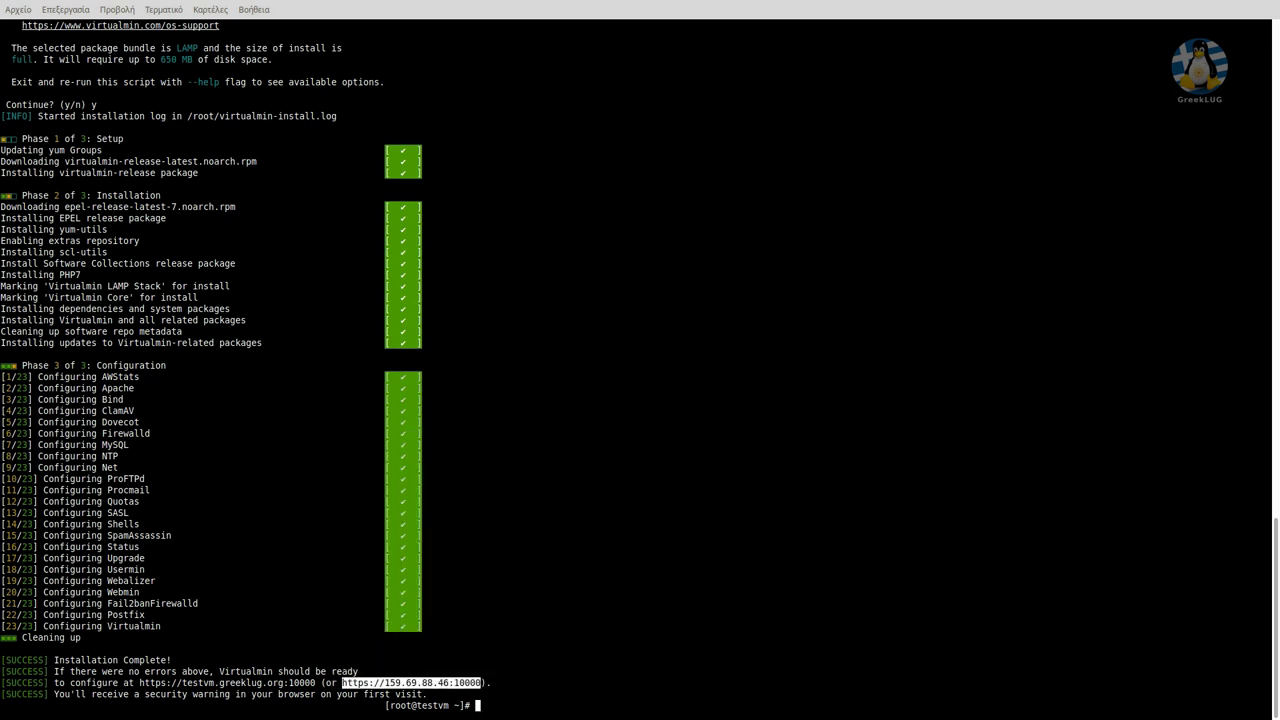
key("alt+Tab")
key("ctrl+t")
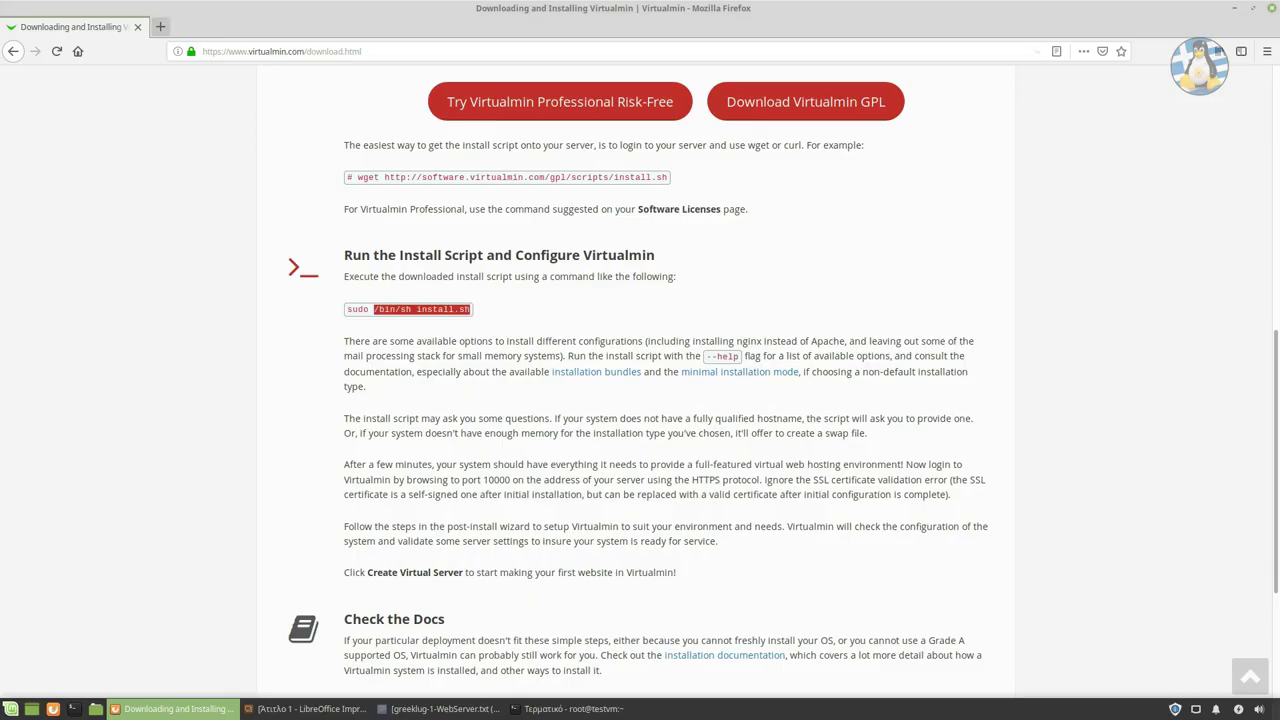
Load 159.69.88.46:10000 full-screen and add a permanent security exception for its certificate.
key("ctrl+v")
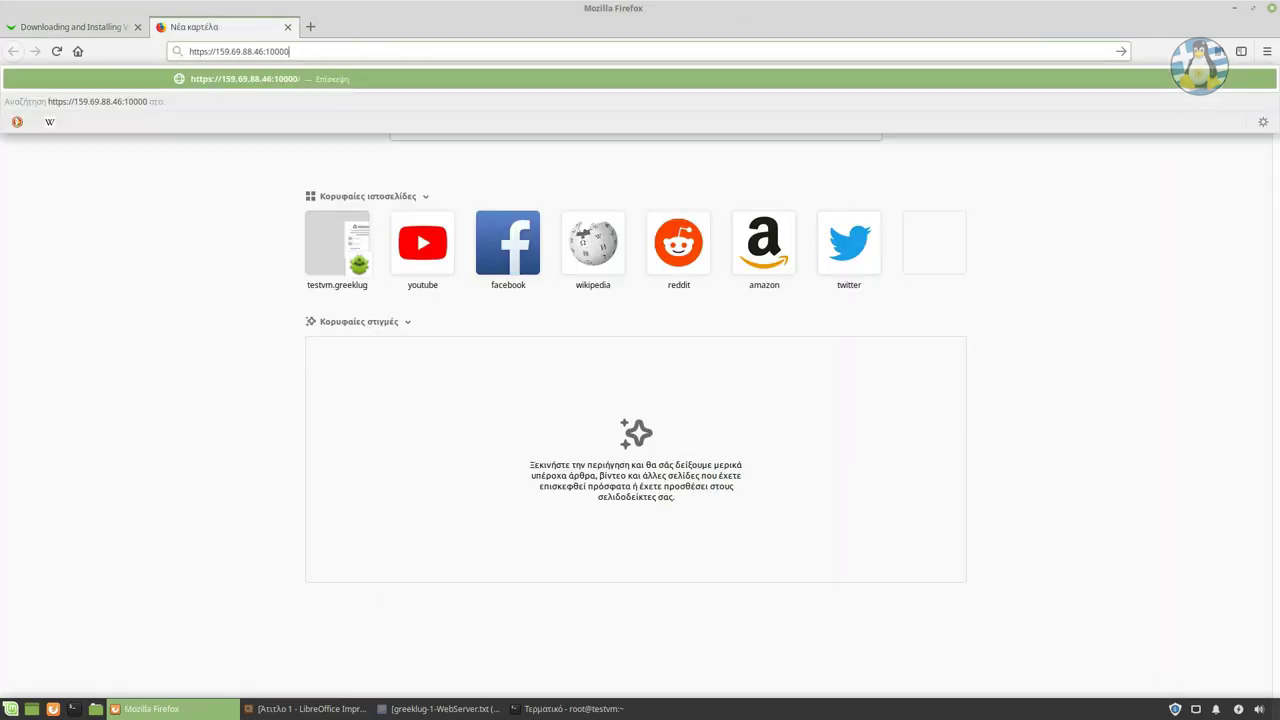
key("Return")
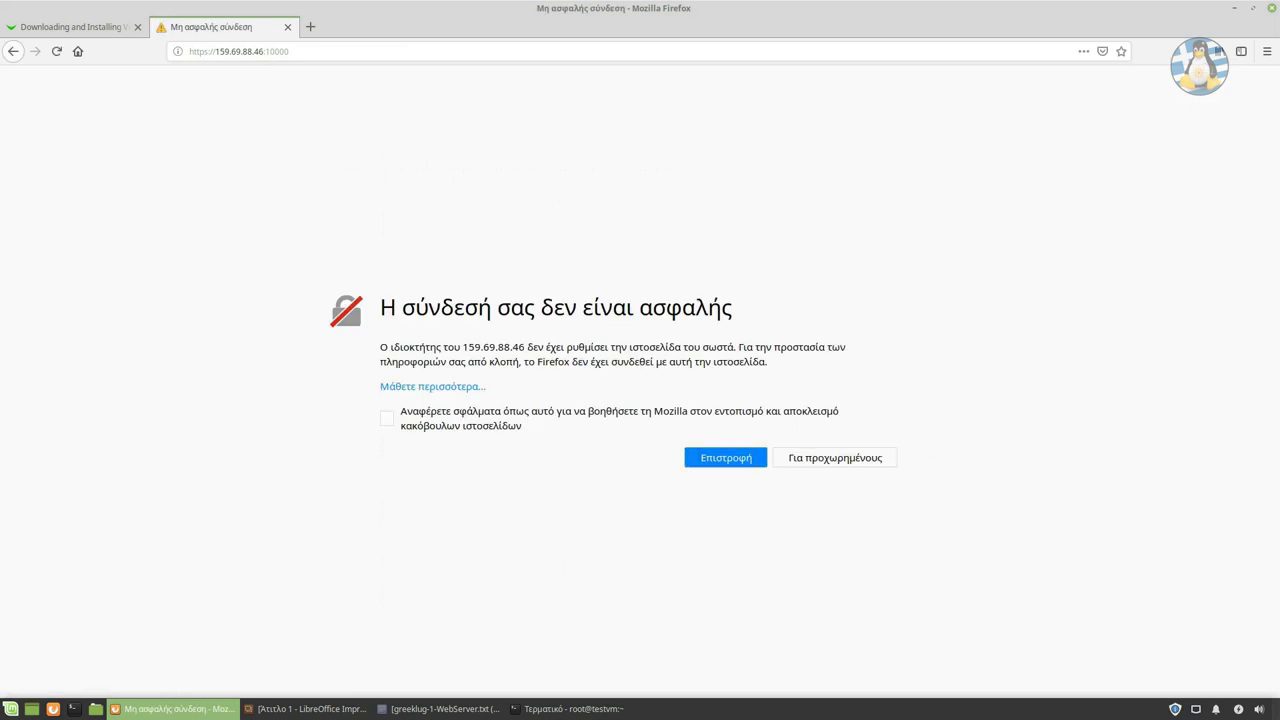
key("F11")
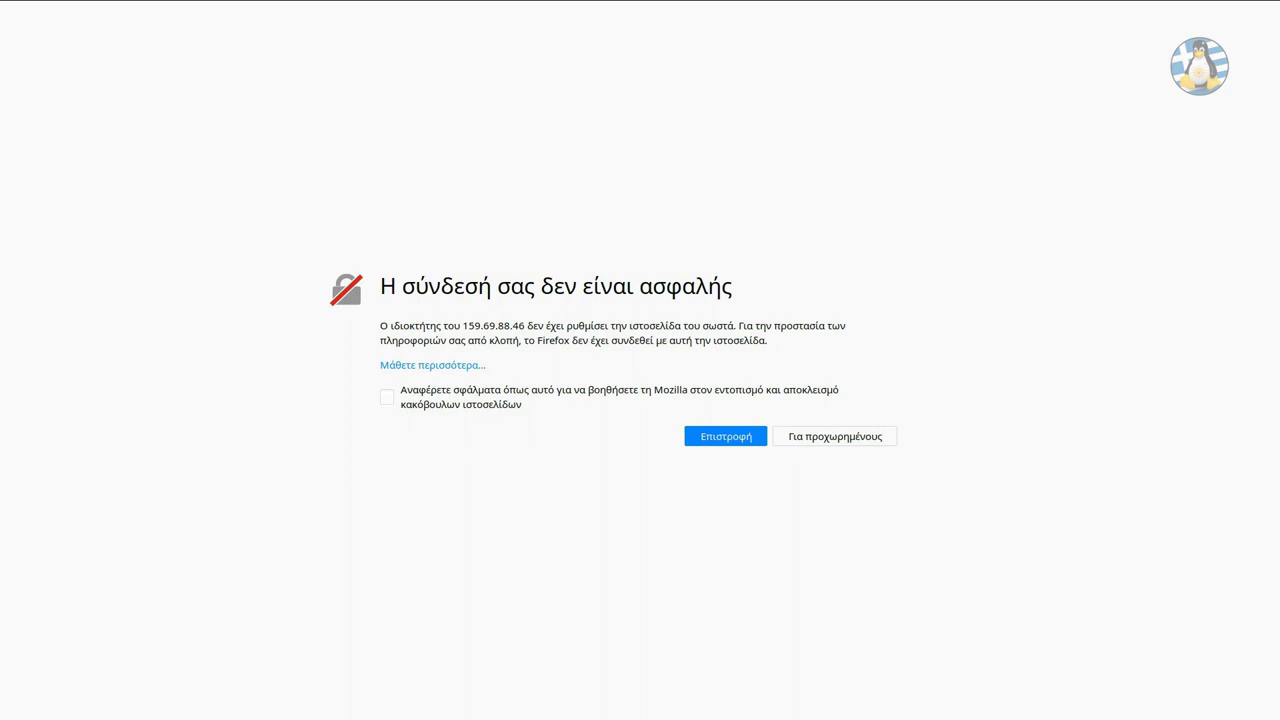
left_click(835, 436)
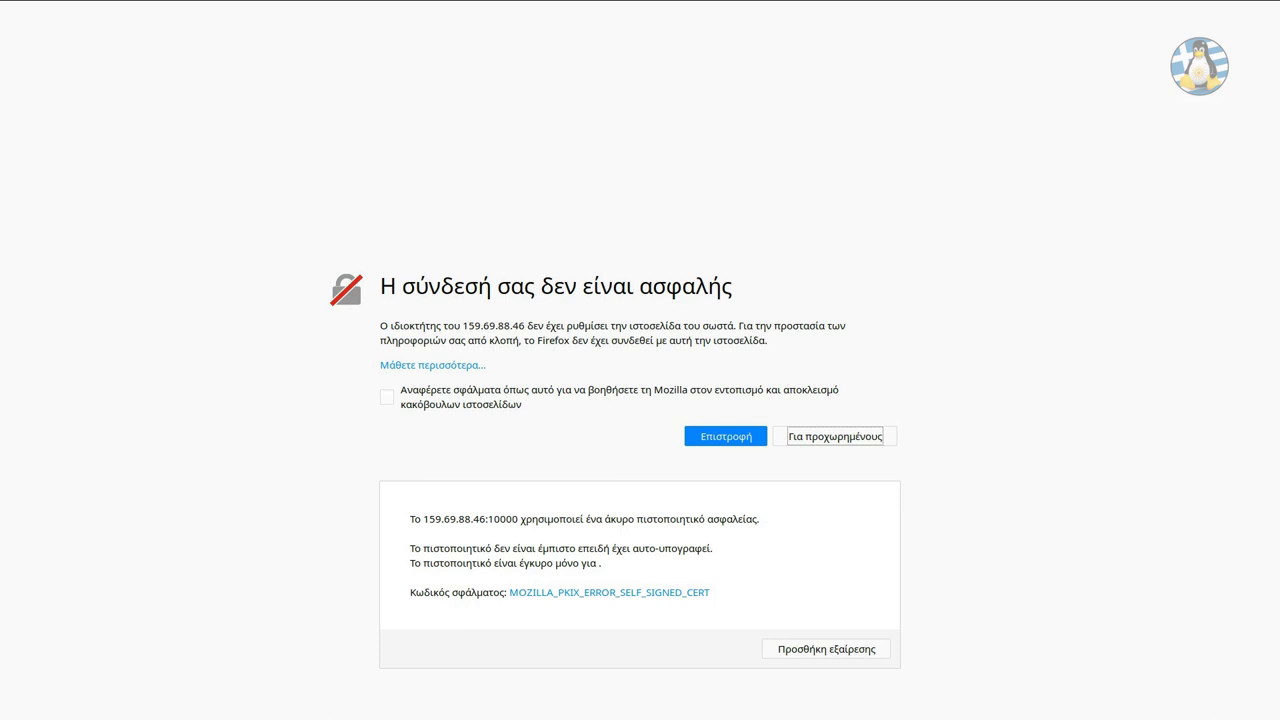
left_click(826, 649)
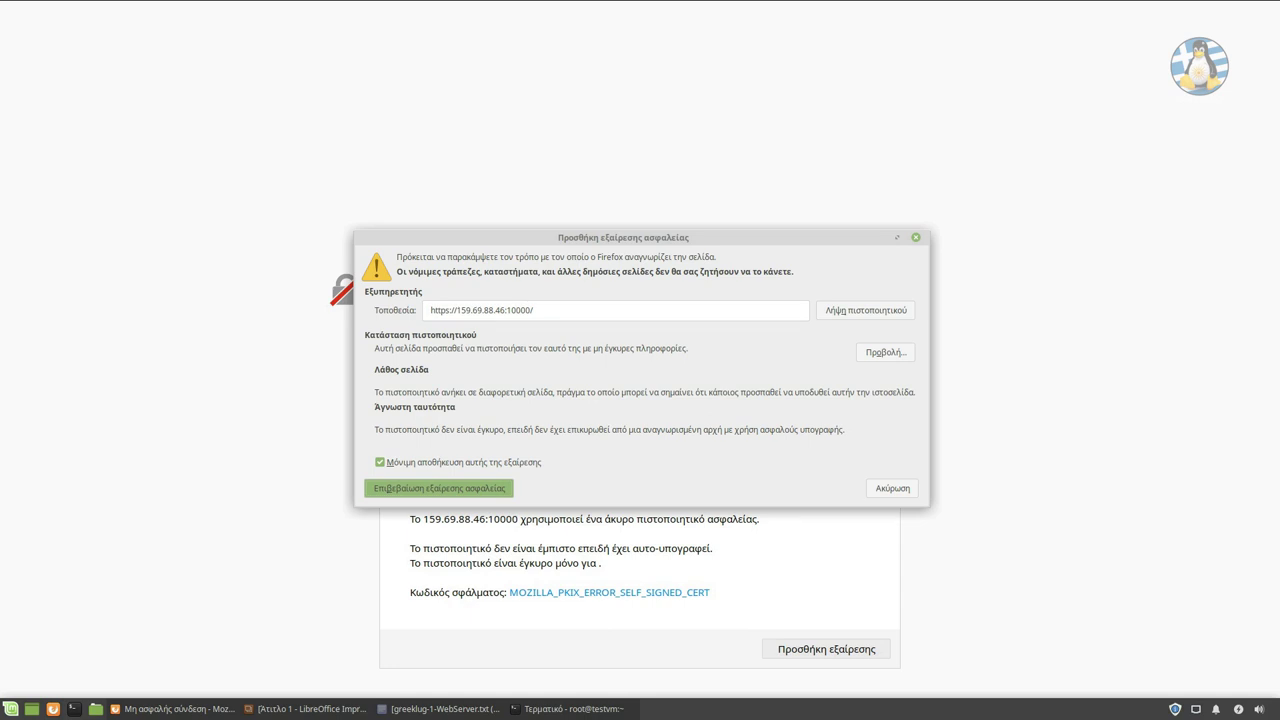
key("Return")
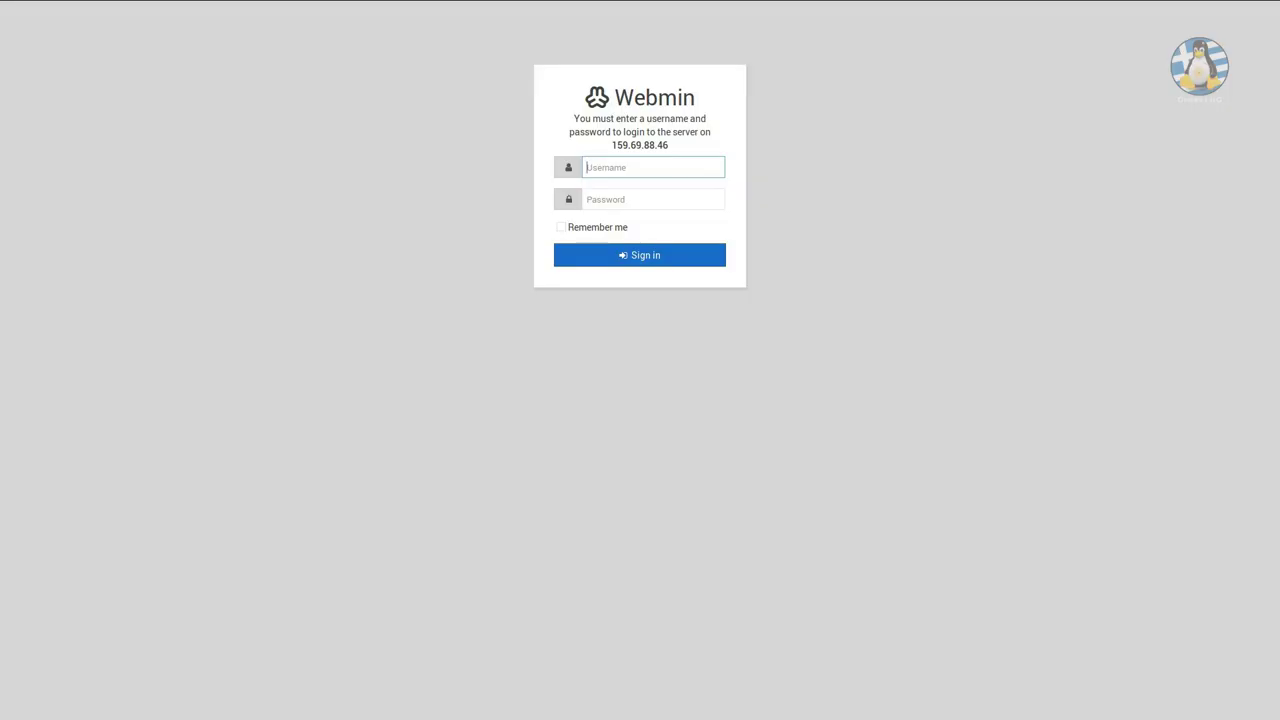
Sign in to Virtualmin as root with the pasted account password.
type("root")
key("Tab")
key("ctrl+v")
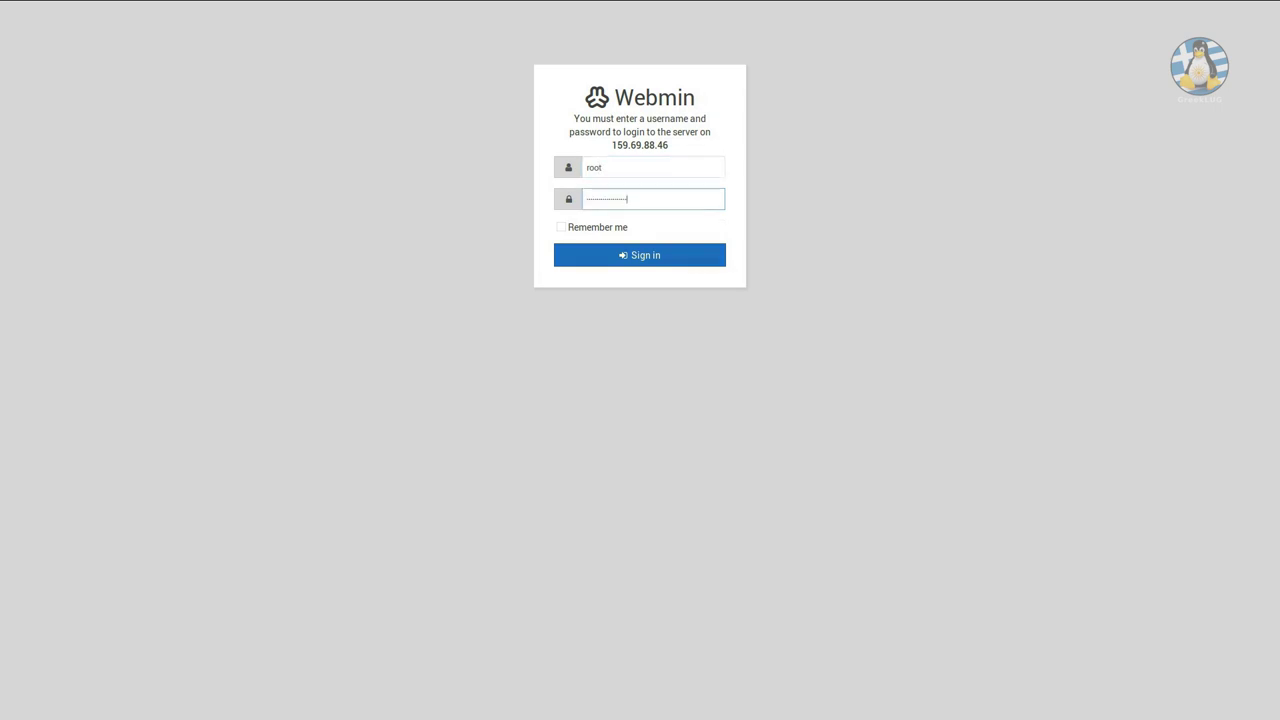
key("Return")
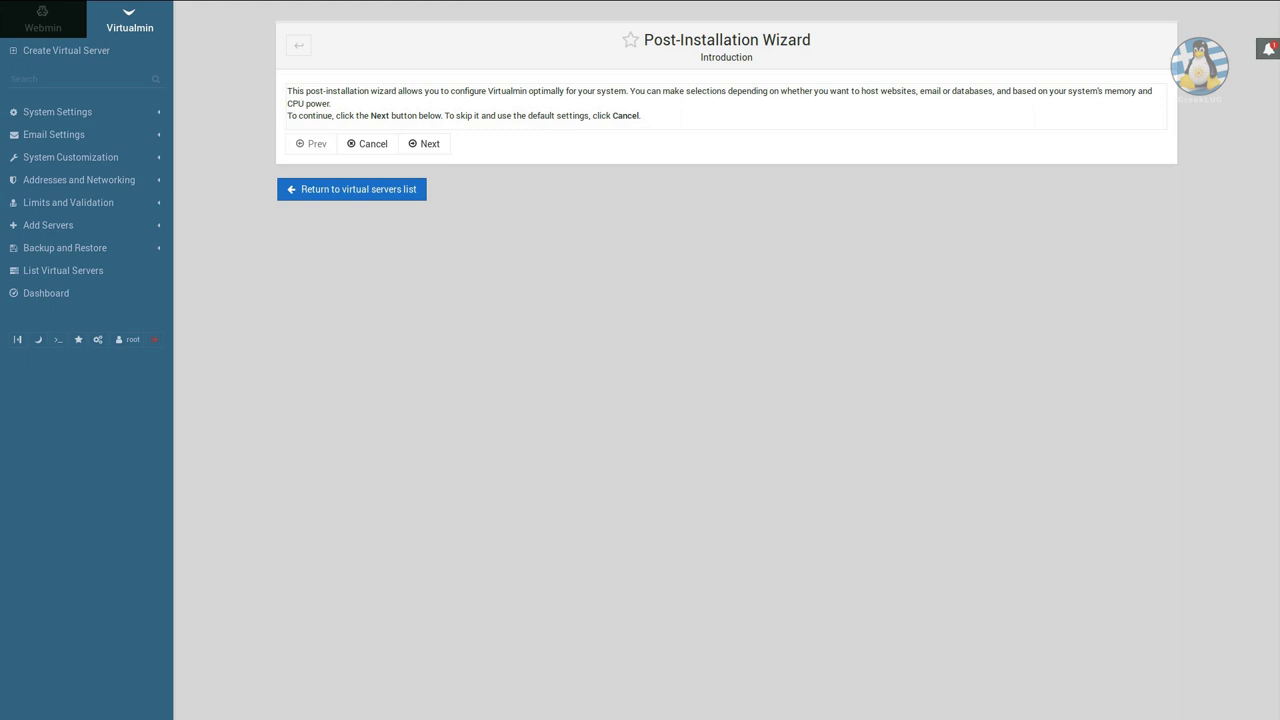
Run the wizard with ClamAV off, MariaDB on and PostgreSQL off.
left_click(424, 143)
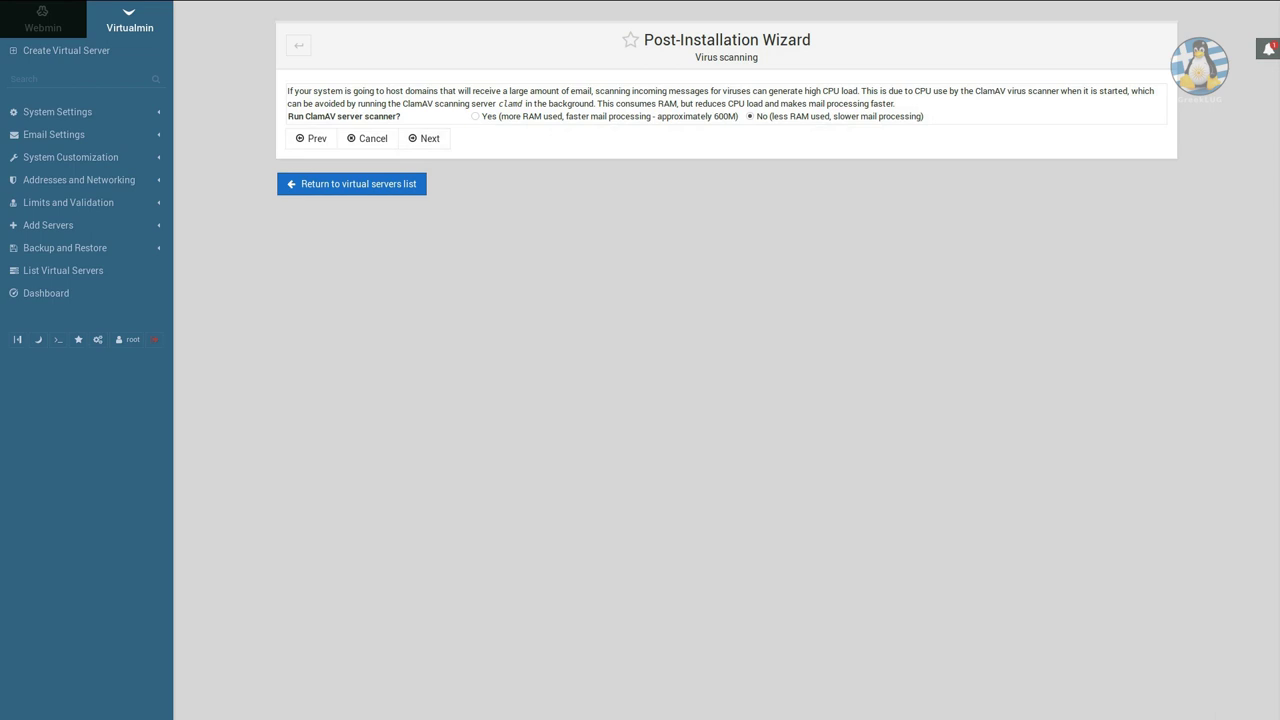
left_click(475, 116)
left_click(750, 116)
left_click(424, 138)
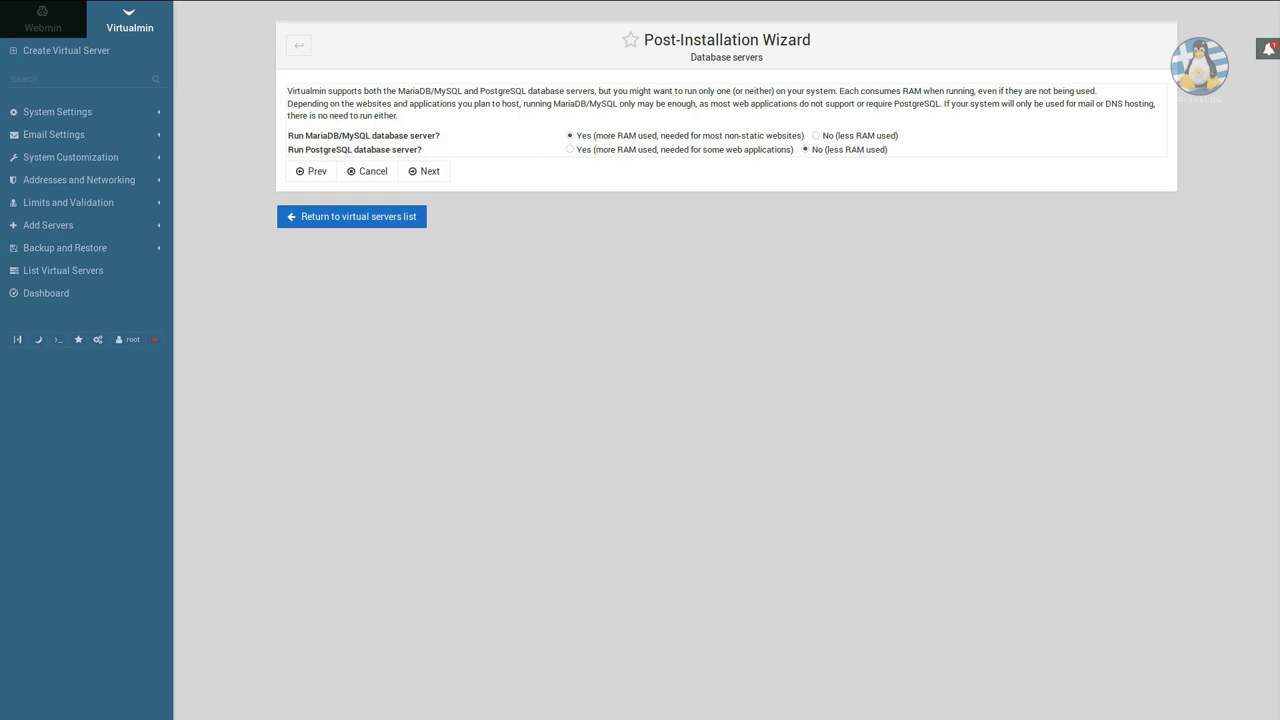
left_click(424, 171)
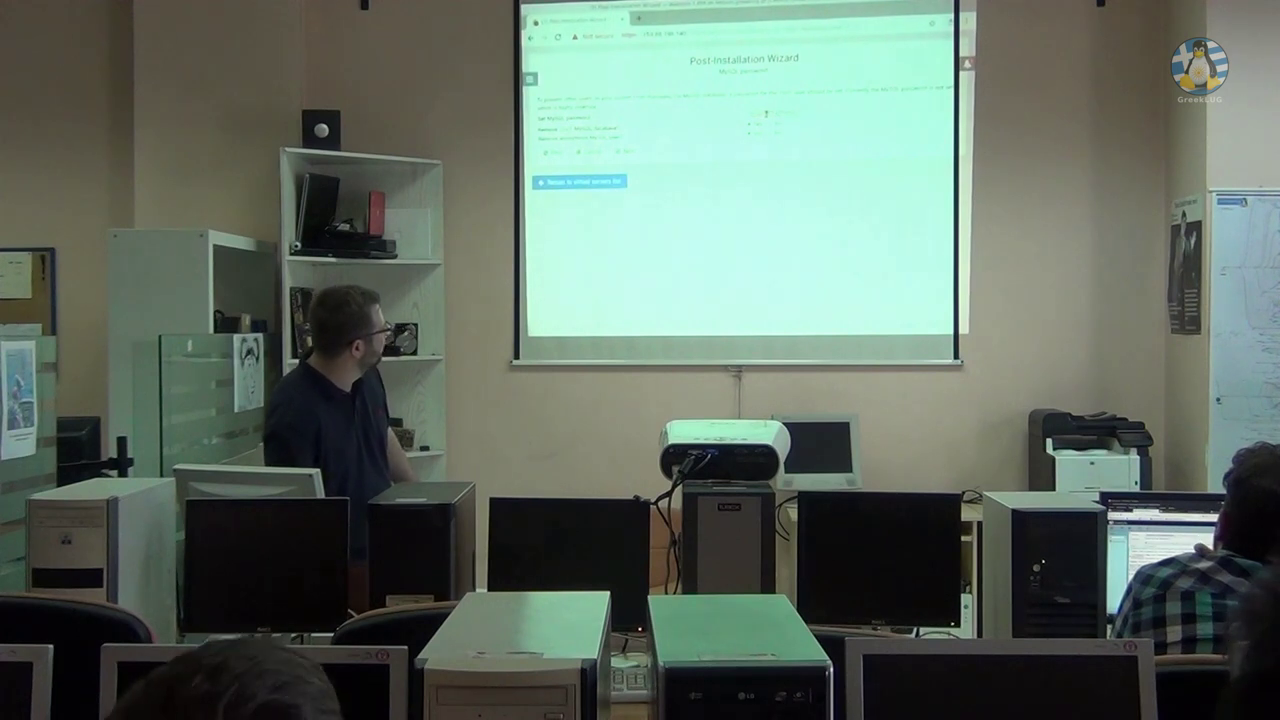
Set the MySQL password and advance to DNS configuration, where testvm.greeklug.org fails to resolve.
left_click(766, 113)
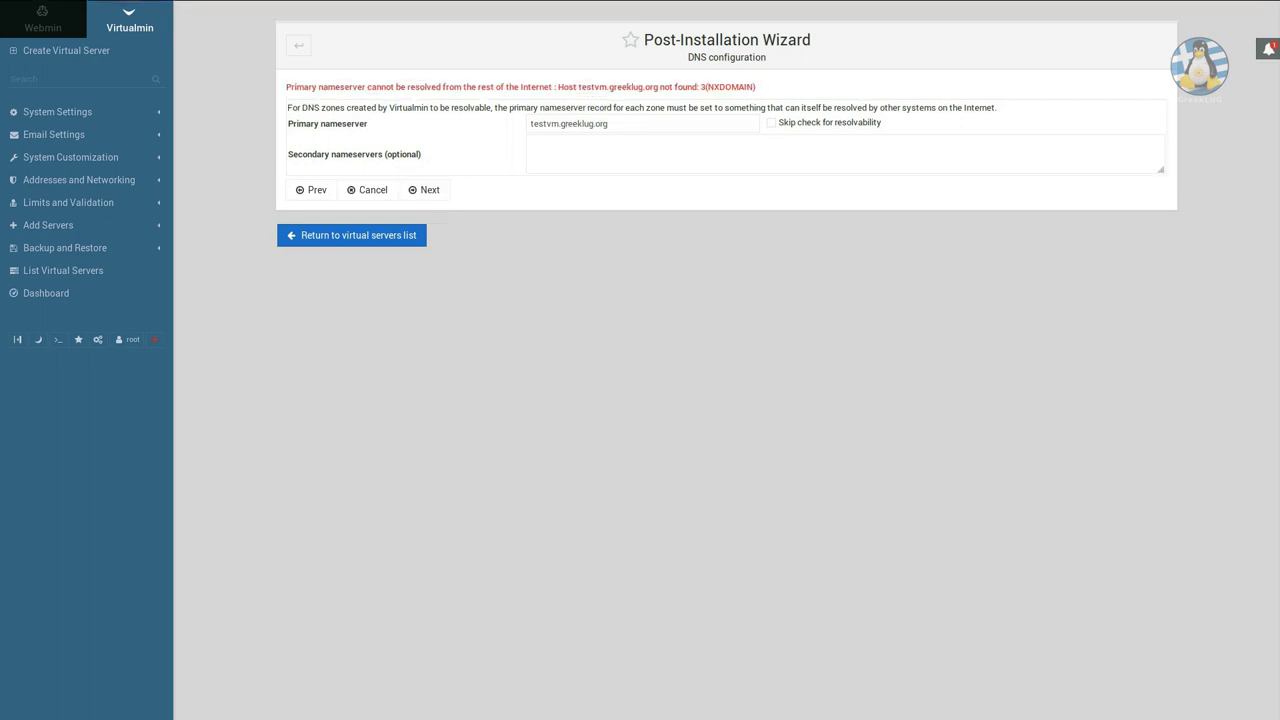
Skip the testvm.greeklug.org resolvability check and finish the wizard with plain-text password storage.
left_click_drag(328, 87, 286, 87)
left_click(771, 122)
left_click(424, 189)
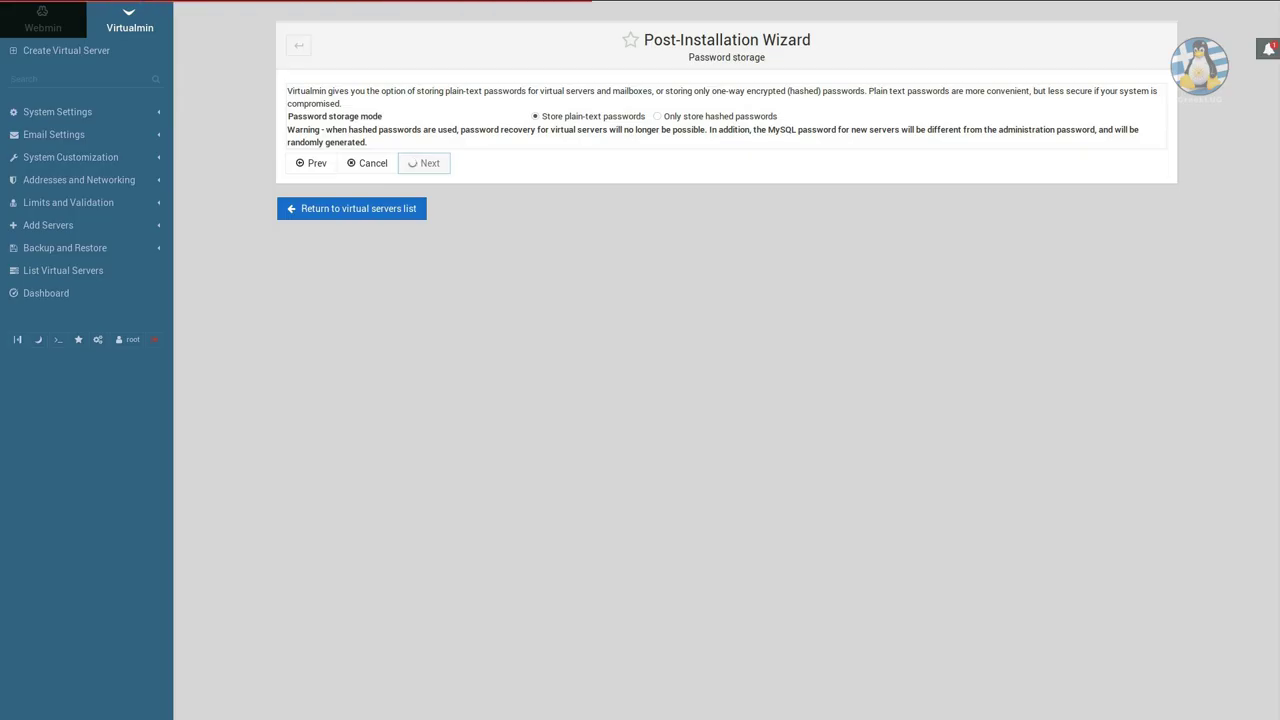
key("Return")
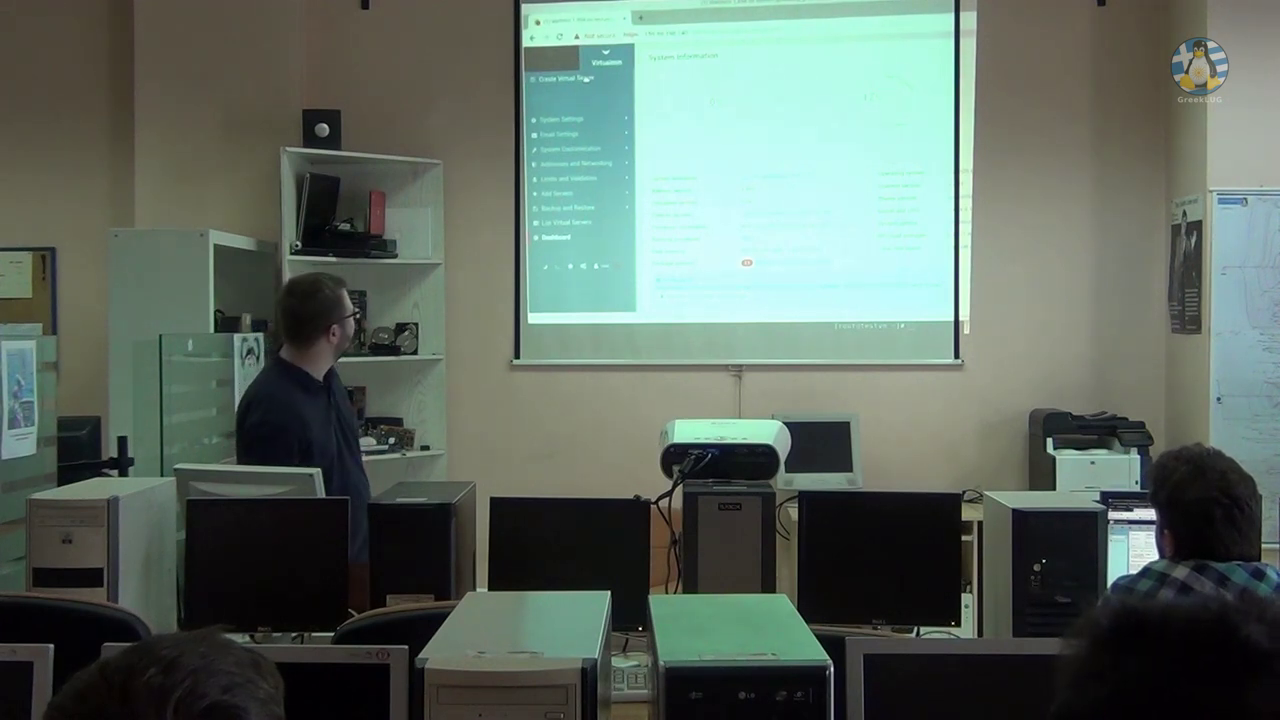
Start a new virtual server for soula.gr with description 'soula site' and an admin password.
left_click(588, 78)
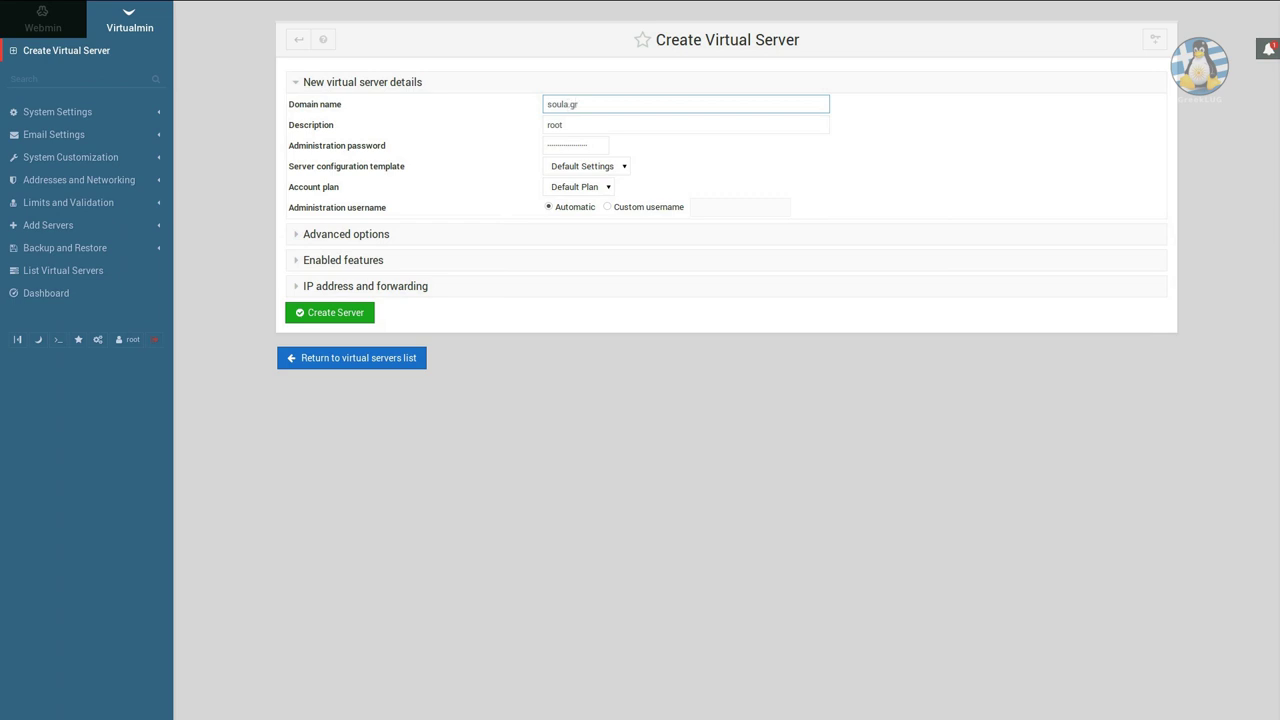
key("Tab")
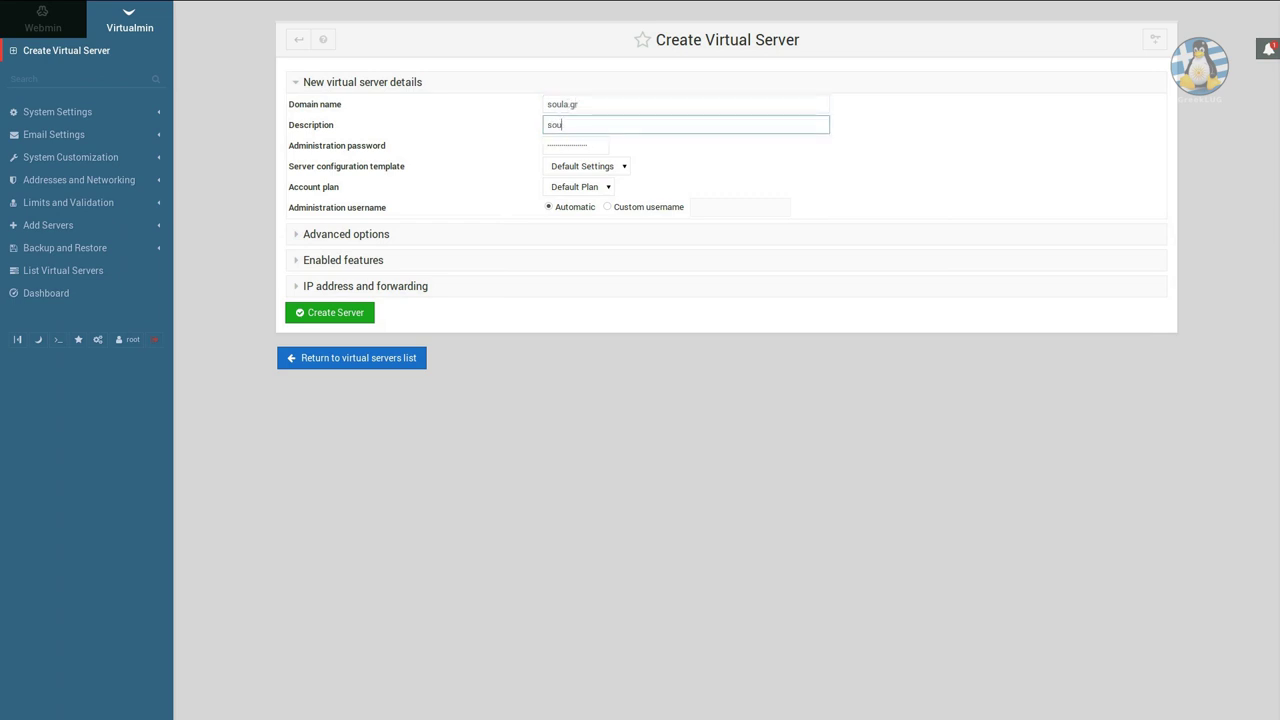
key("Tab")
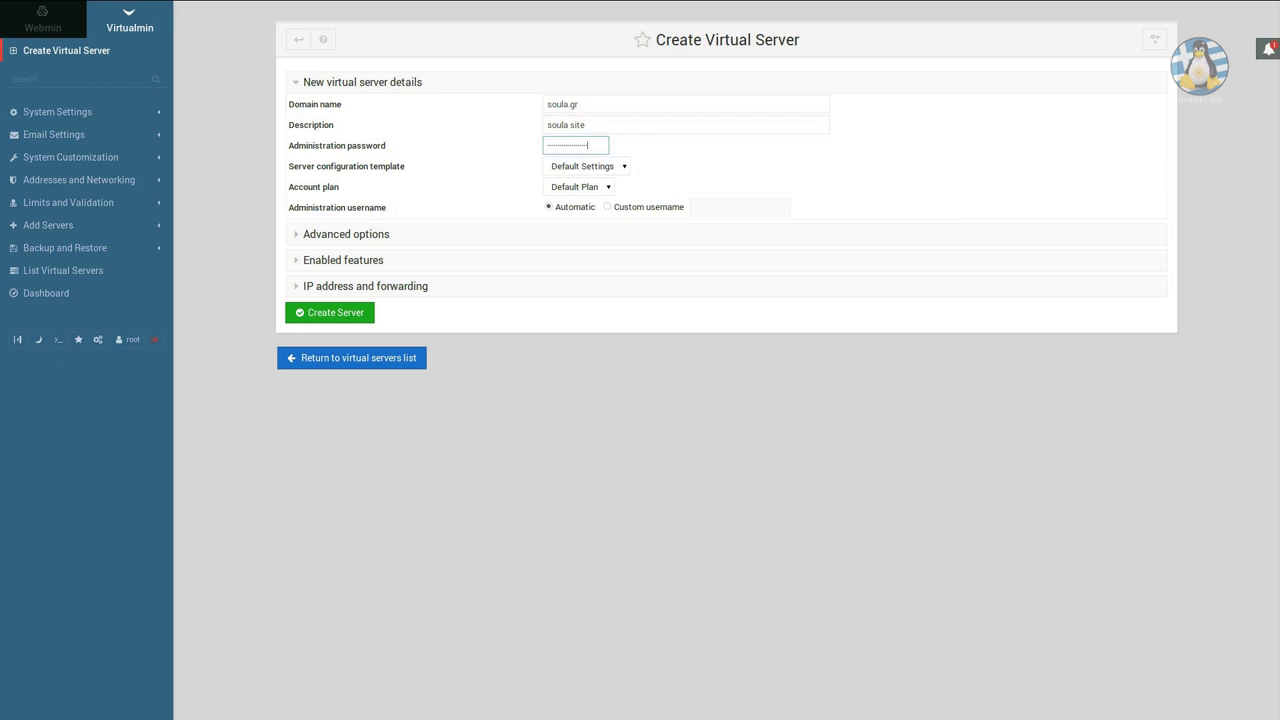
key("ctrl+a")
type("so")
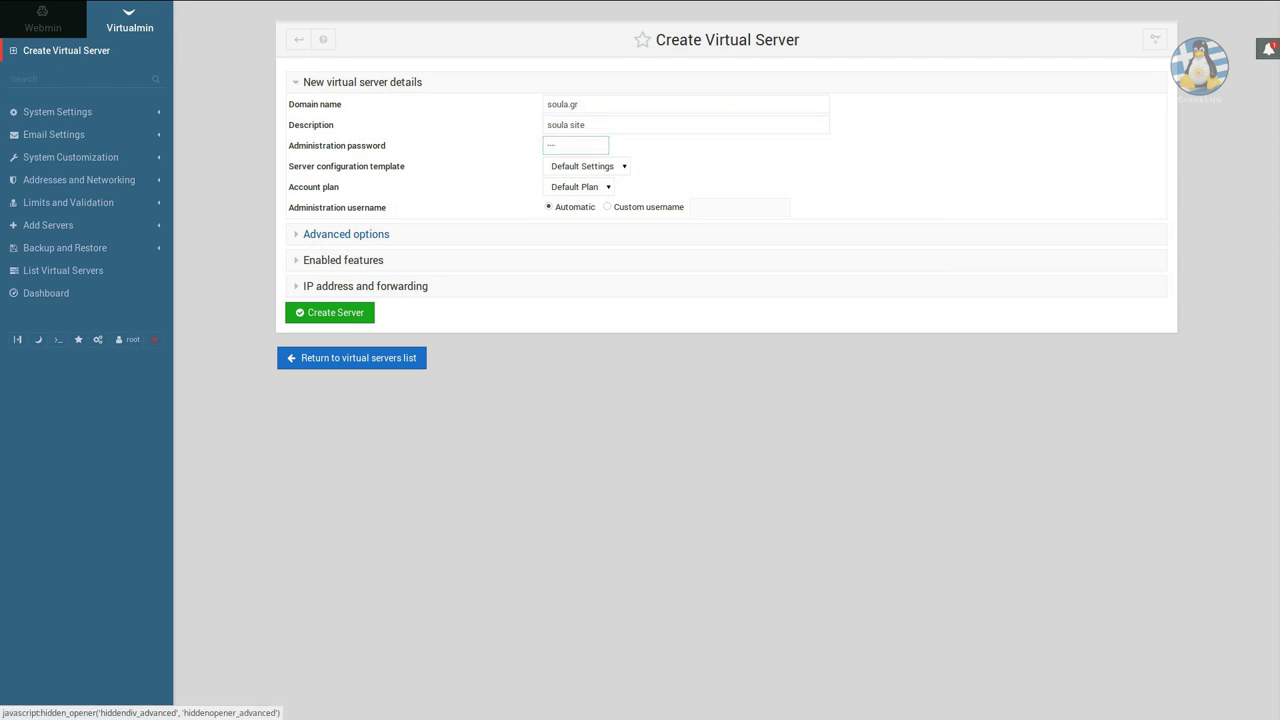
Adjust the server's enabled features: DNS zone off, SSL website on.
left_click(346, 234)
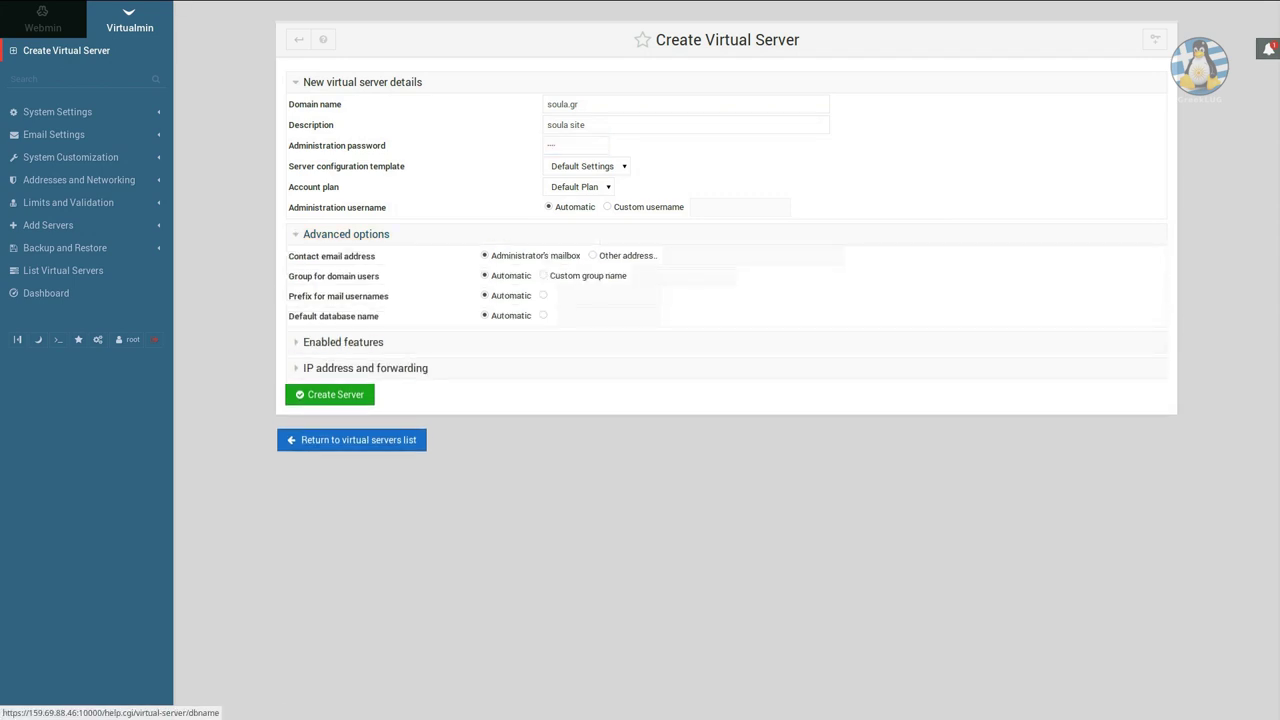
left_click(343, 342)
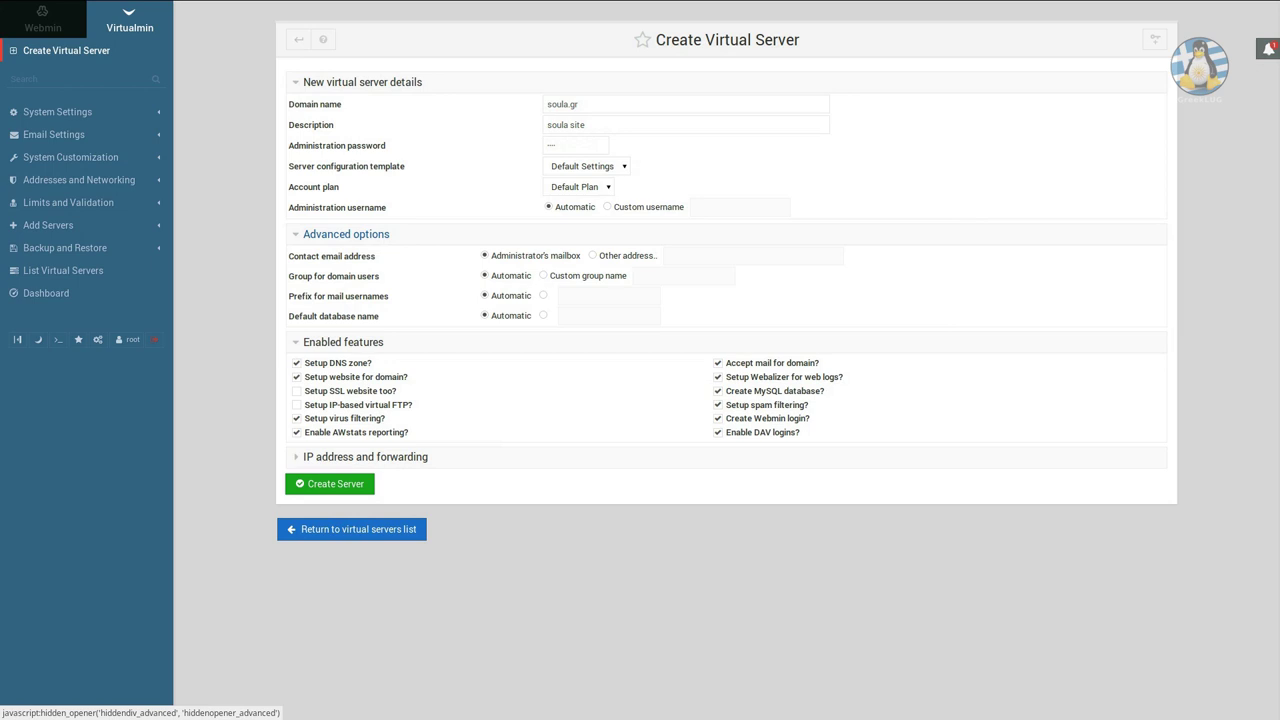
left_click(346, 234)
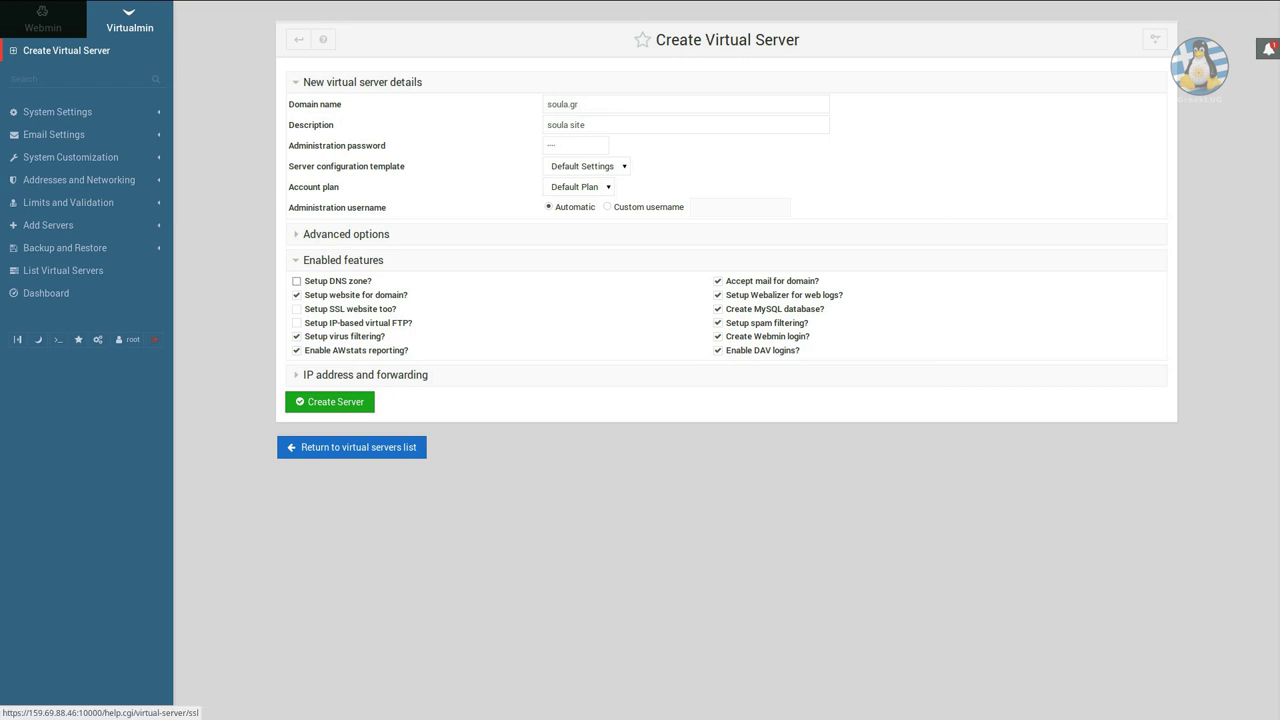
left_click(350, 309)
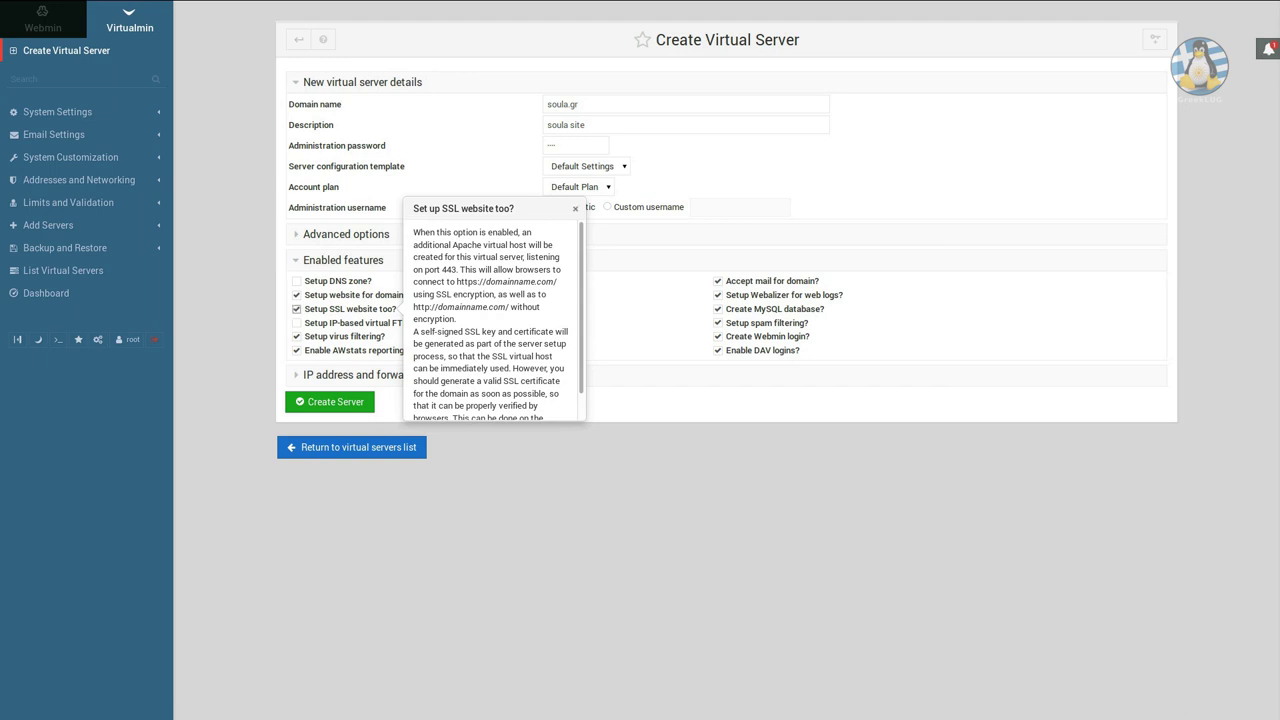
key("Escape")
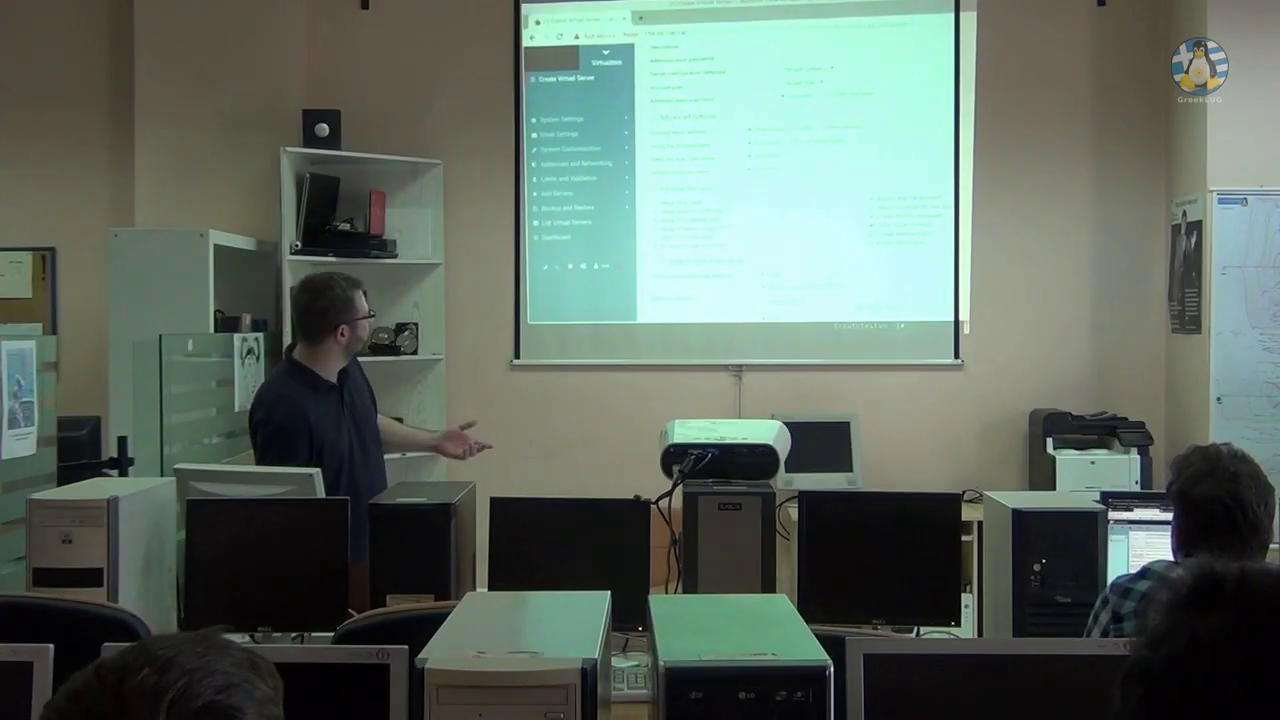
Create the soula.gr server and wait for its setup output to complete.
scroll(795, 180, "down", 5)
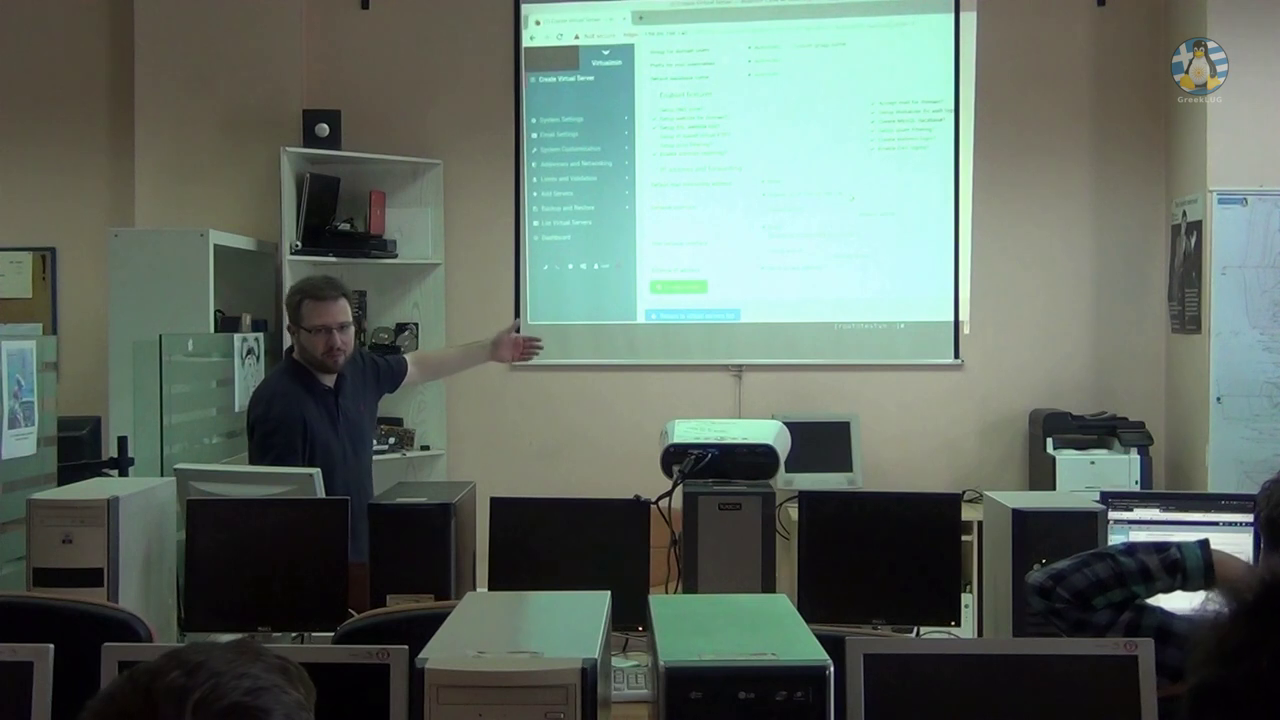
scroll(795, 180, "down", 1)
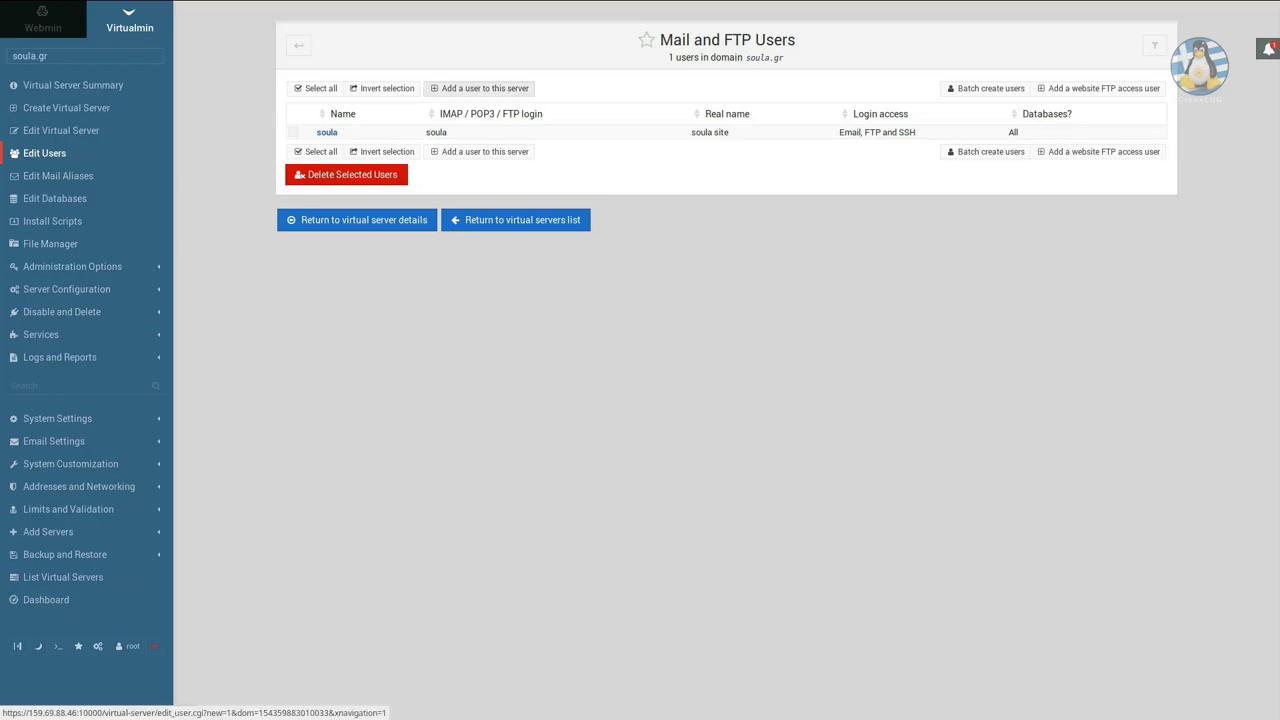
Add user info to soula.gr with real name 'info soula user' and a password.
left_click(482, 88)
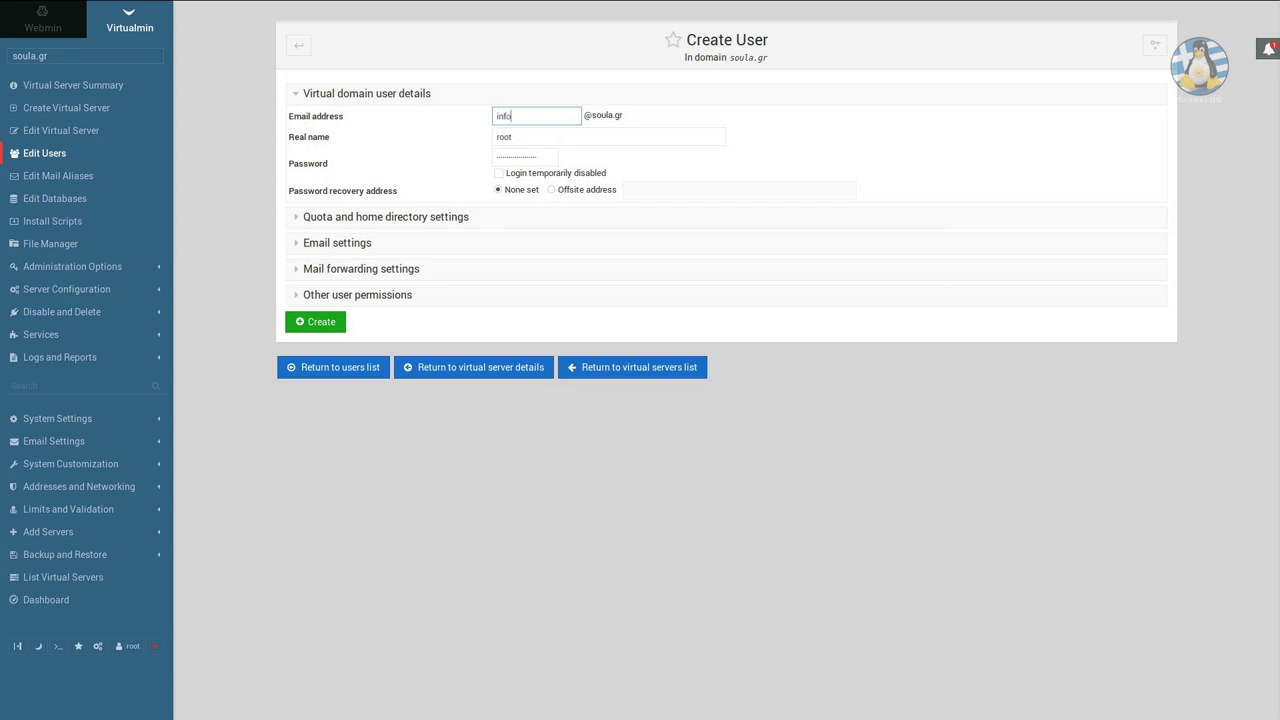
key("Tab")
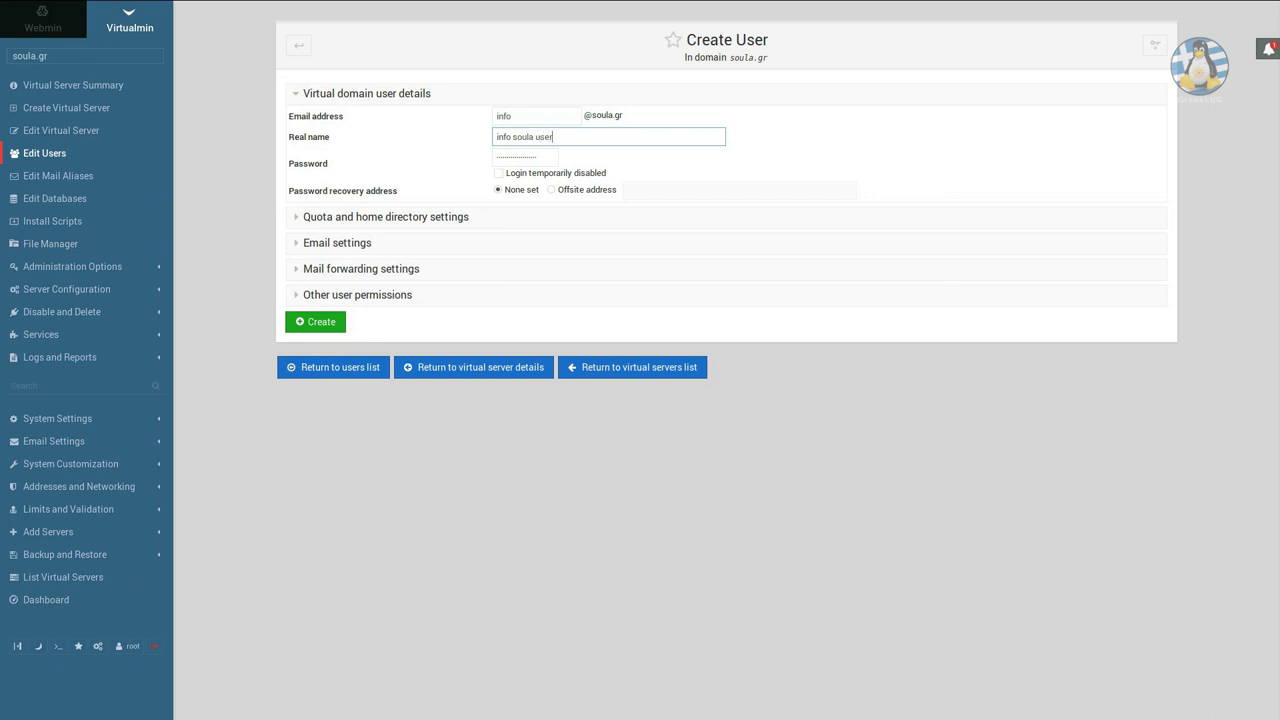
key("Tab")
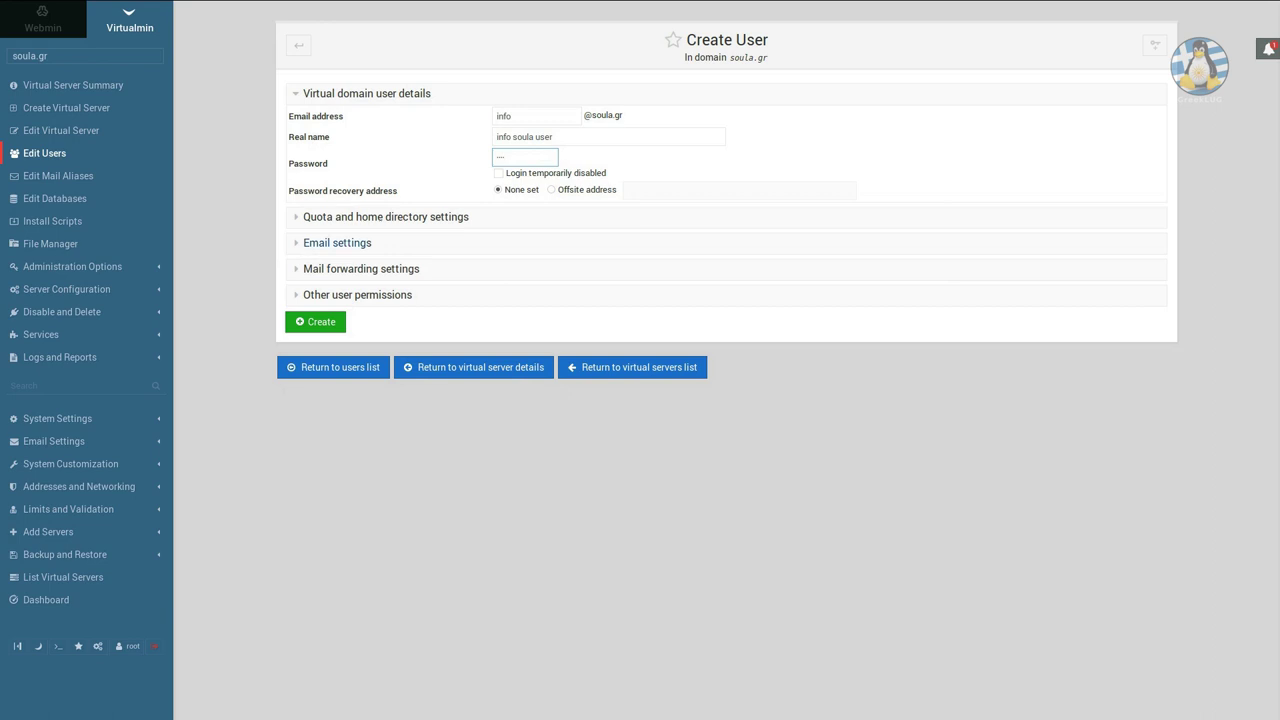
Review the user's quota, email, forwarding and other permission settings sections.
left_click(385, 216)
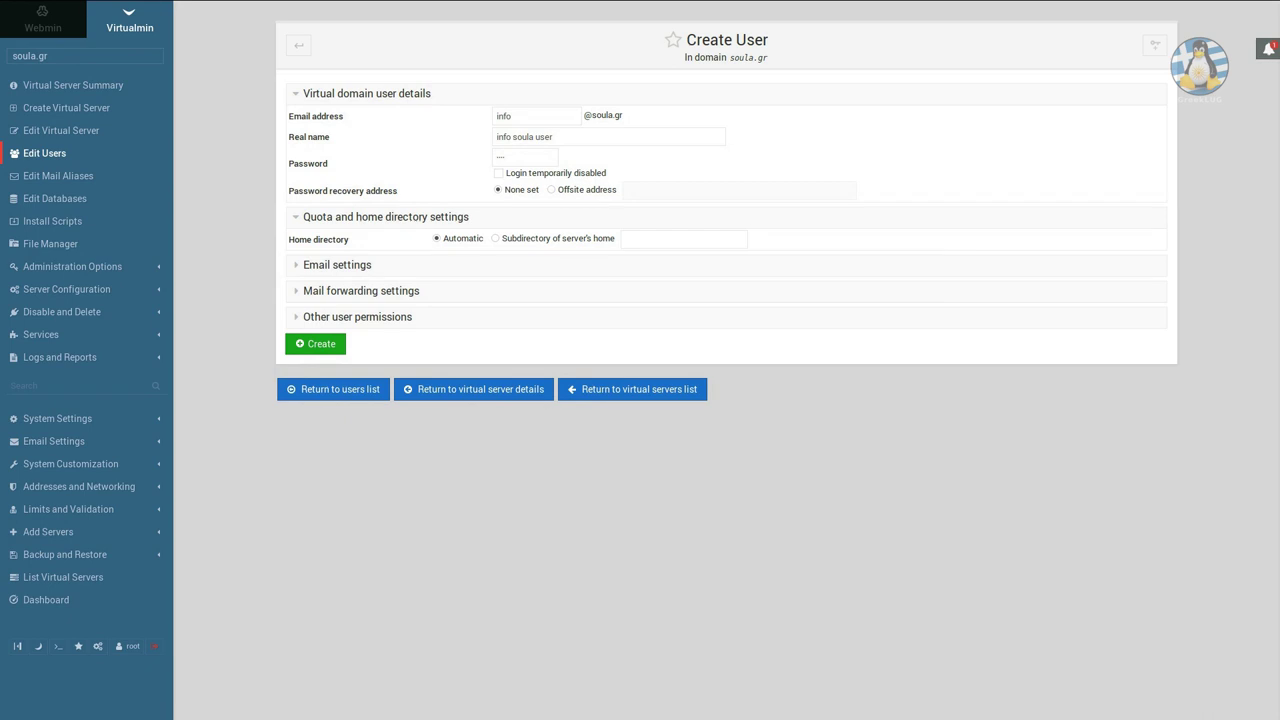
left_click(385, 216)
left_click(337, 242)
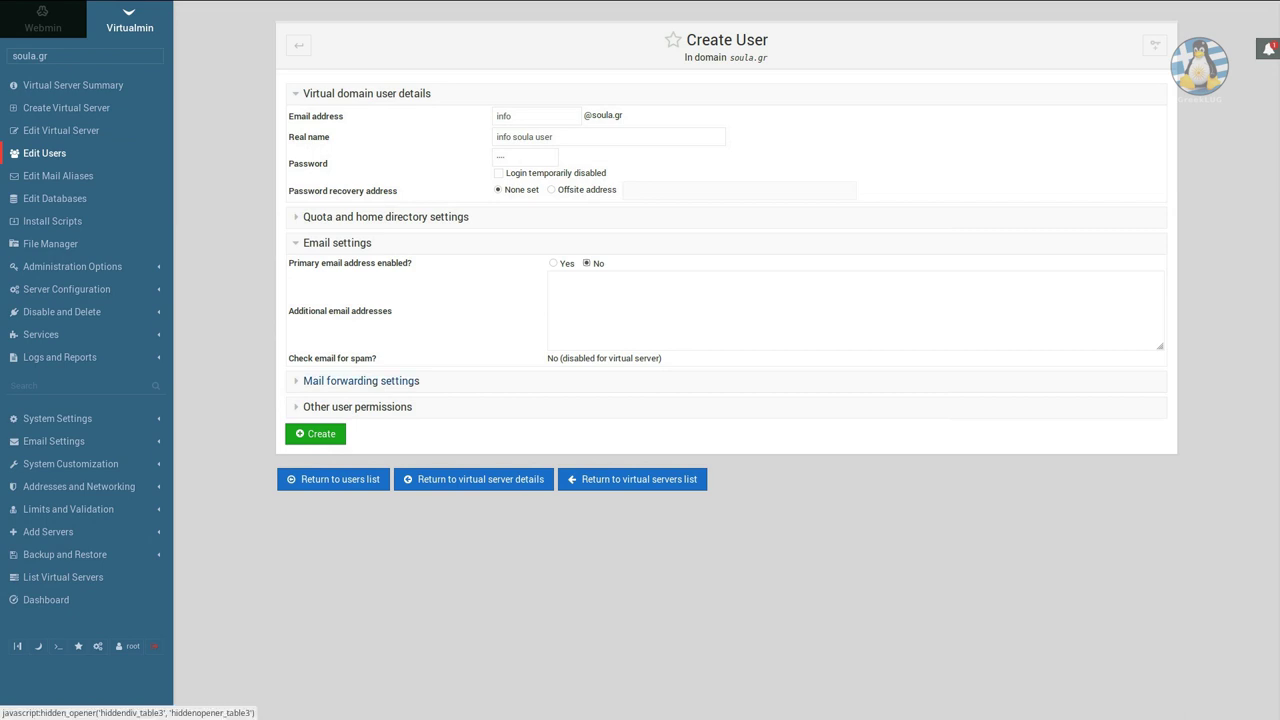
left_click(361, 380)
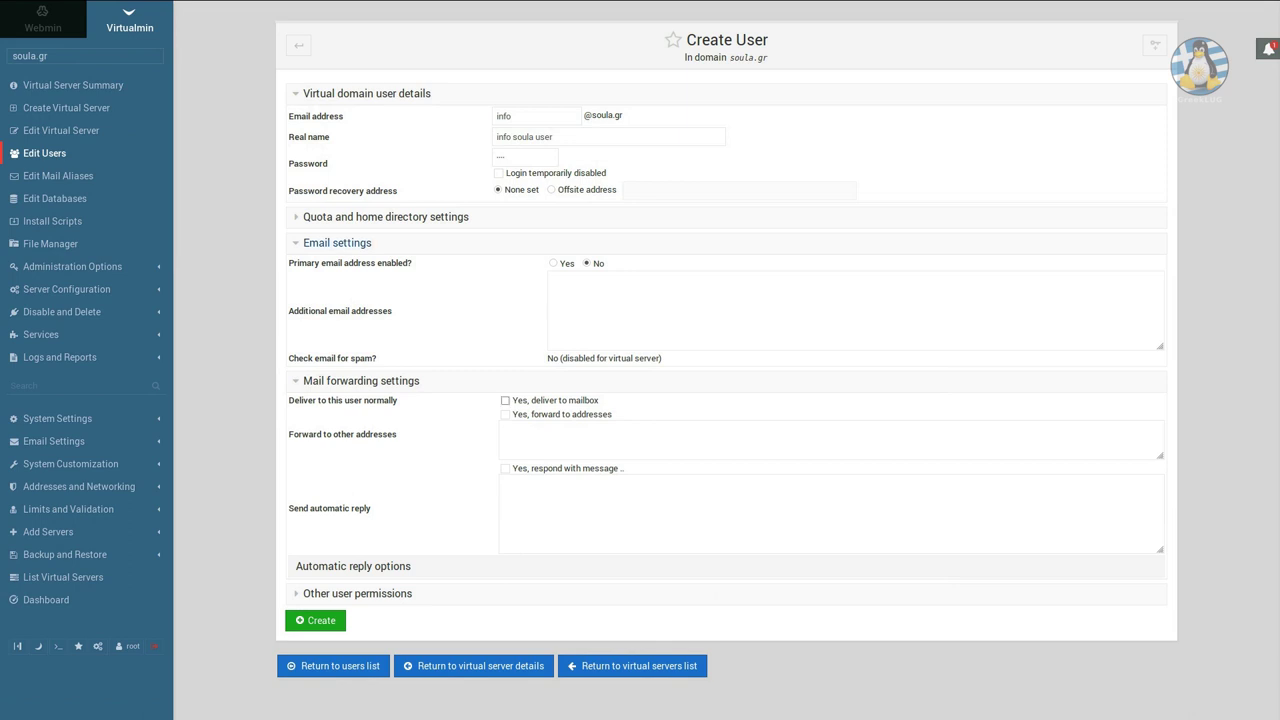
left_click(337, 242)
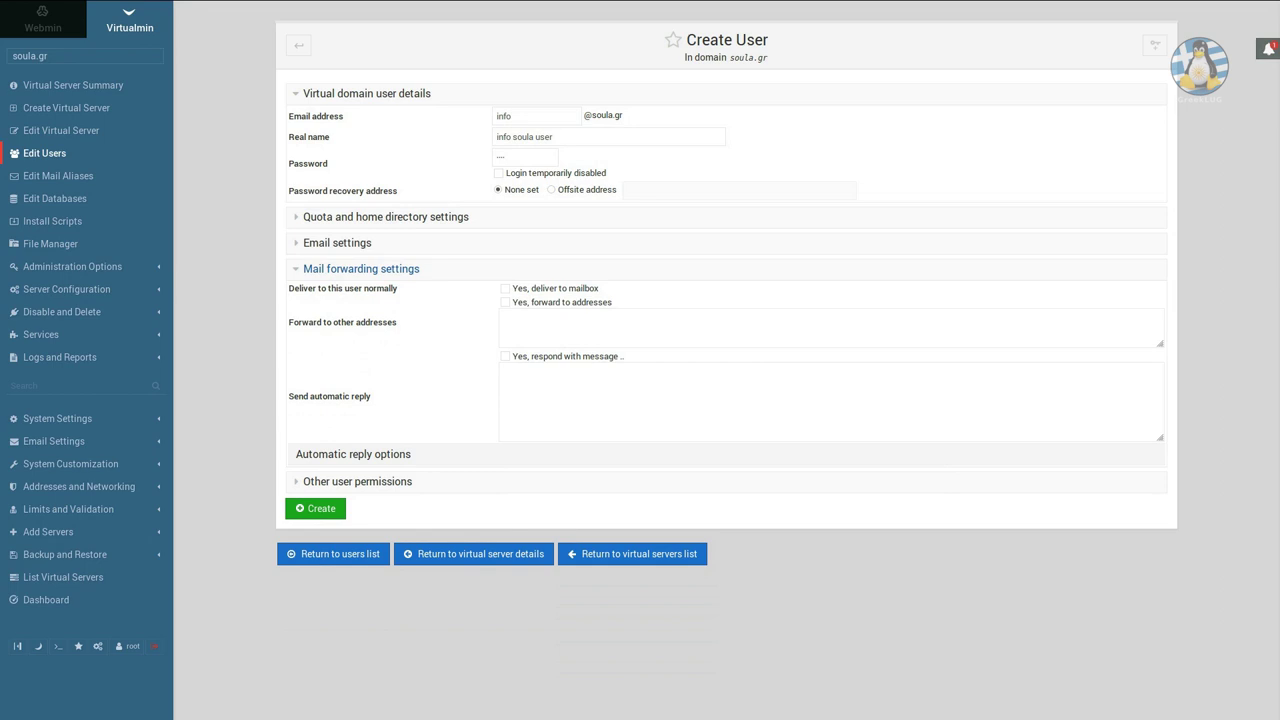
left_click(361, 268)
left_click(357, 294)
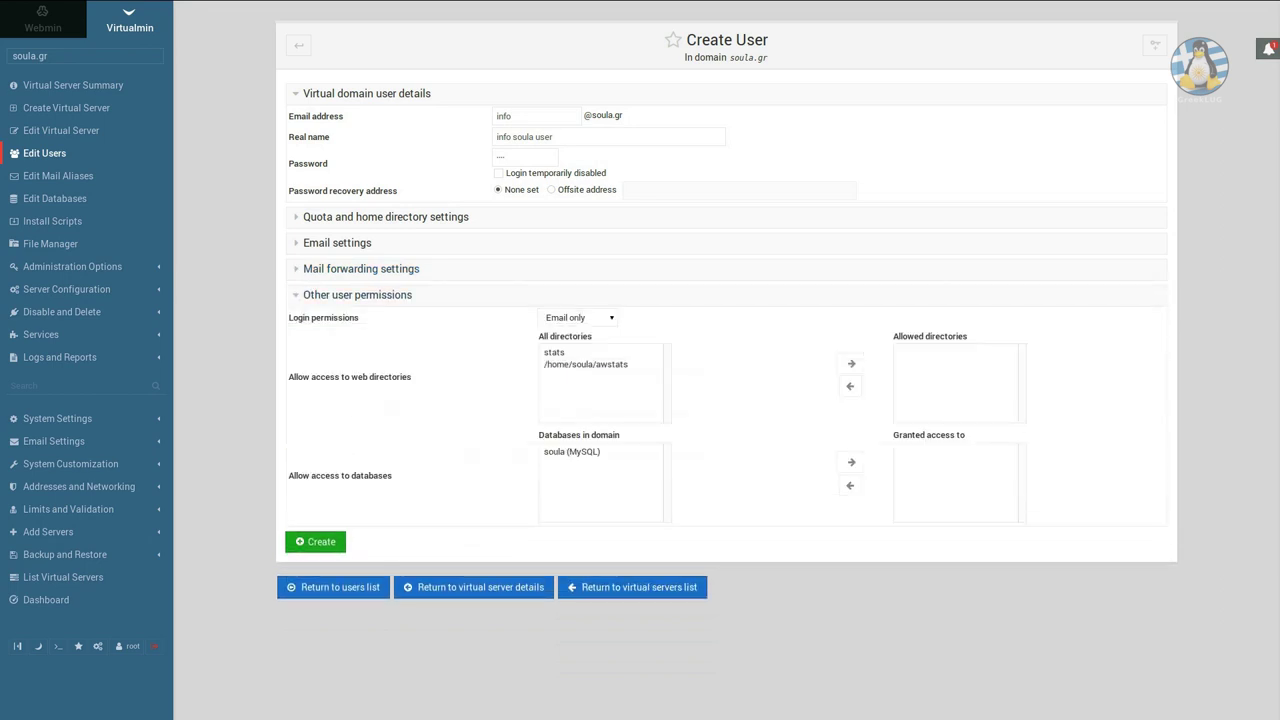
Give the info user FTP-only login permission and create the user.
left_click(578, 317)
key("Return")
left_click(578, 317)
left_click(565, 329)
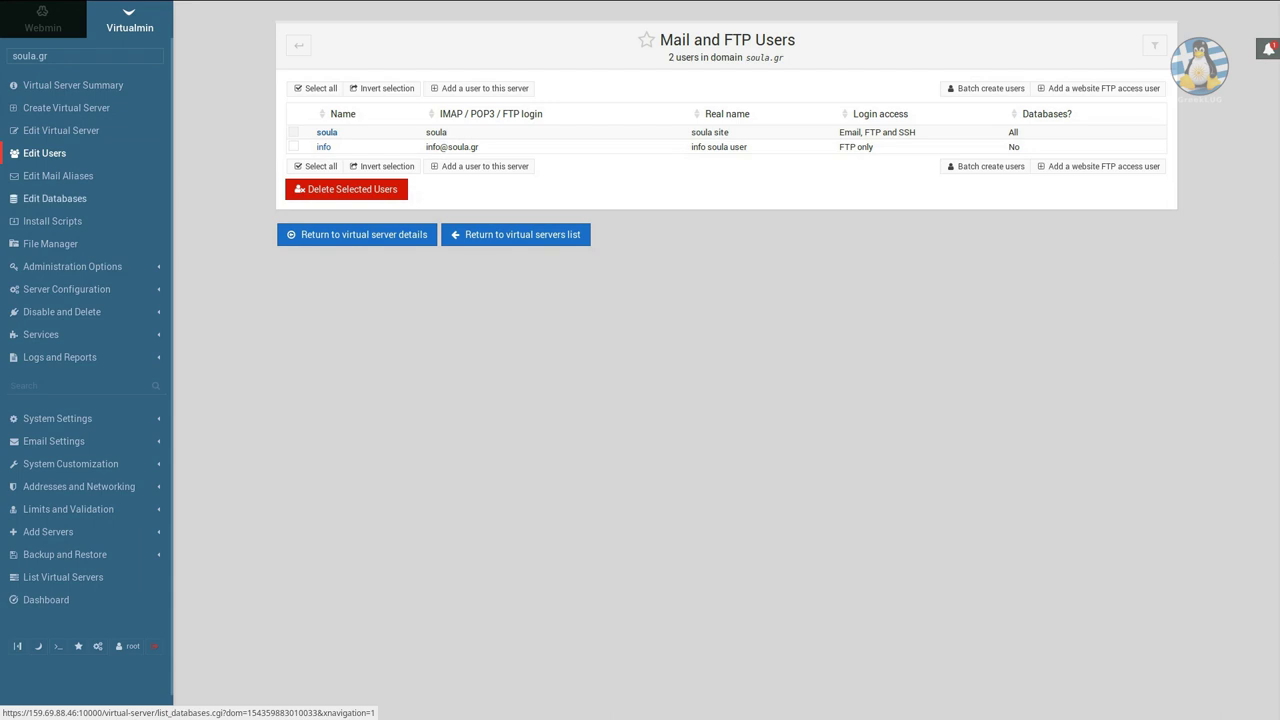
Check soula.gr's mail aliases, then list its databases, showing only soula.
left_click(58, 175)
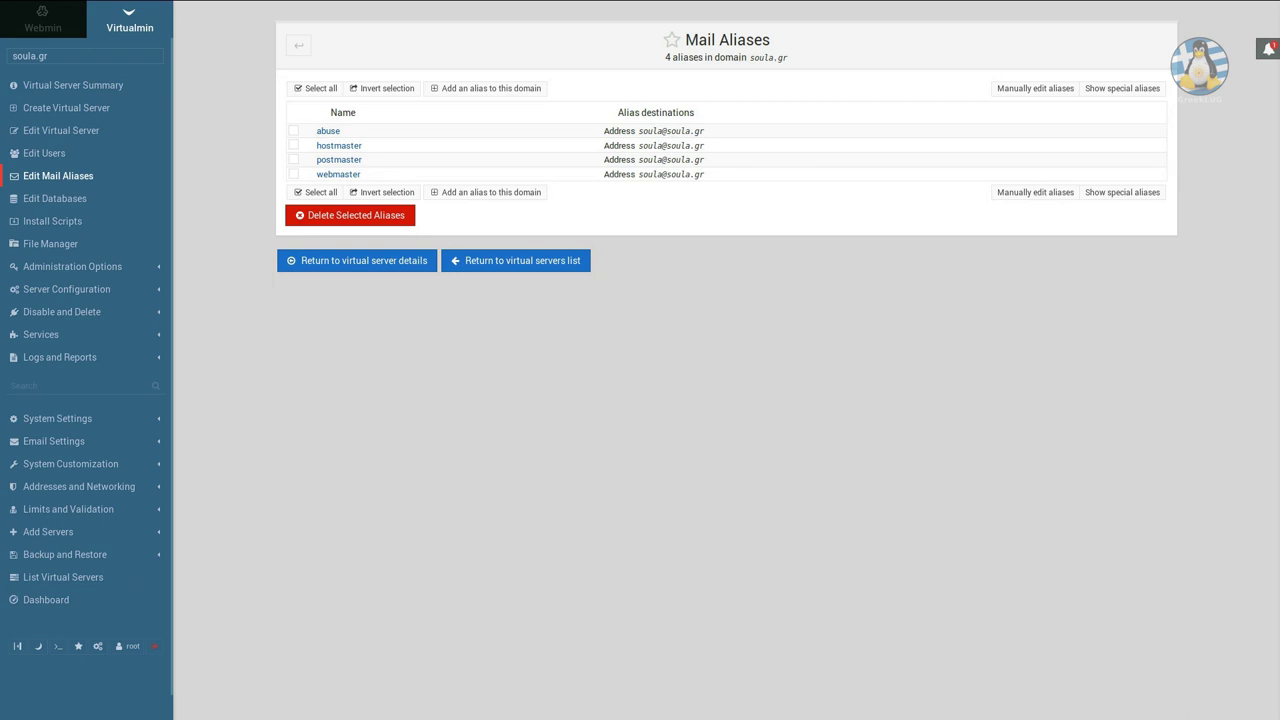
left_click(55, 198)
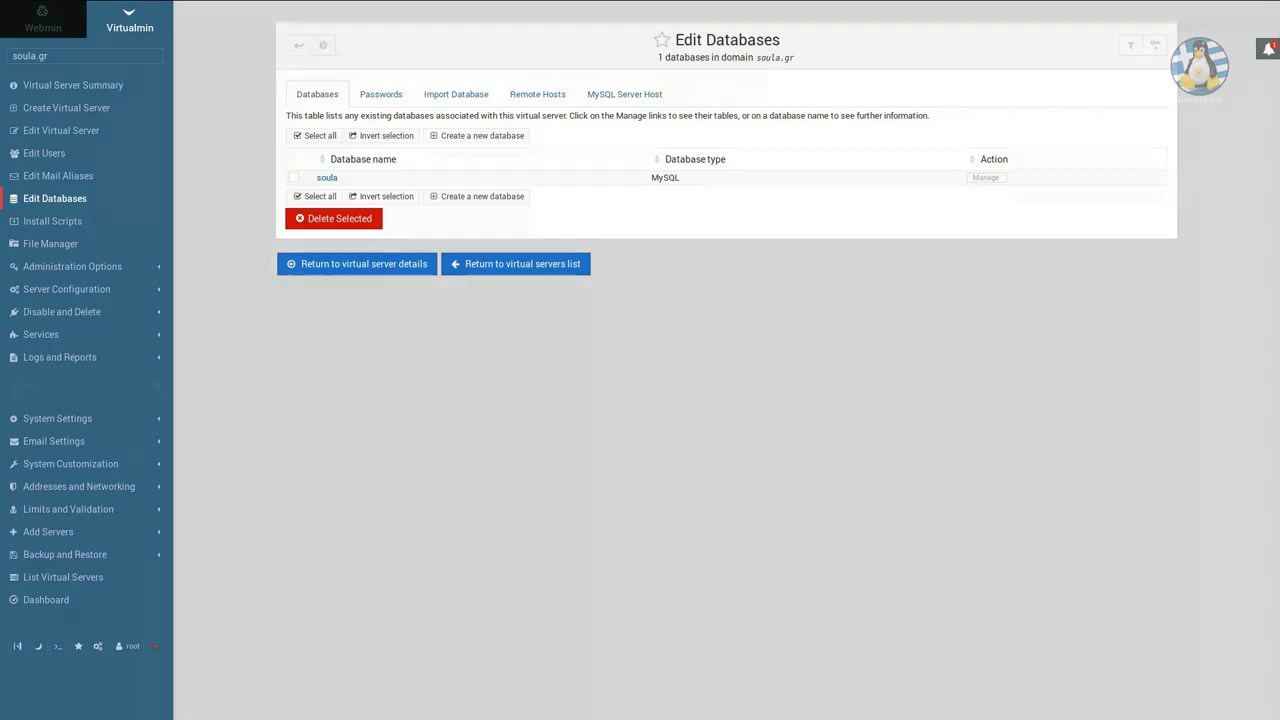
Create MySQL database soula2 for soula.gr and return to the database list.
left_click(477, 135)
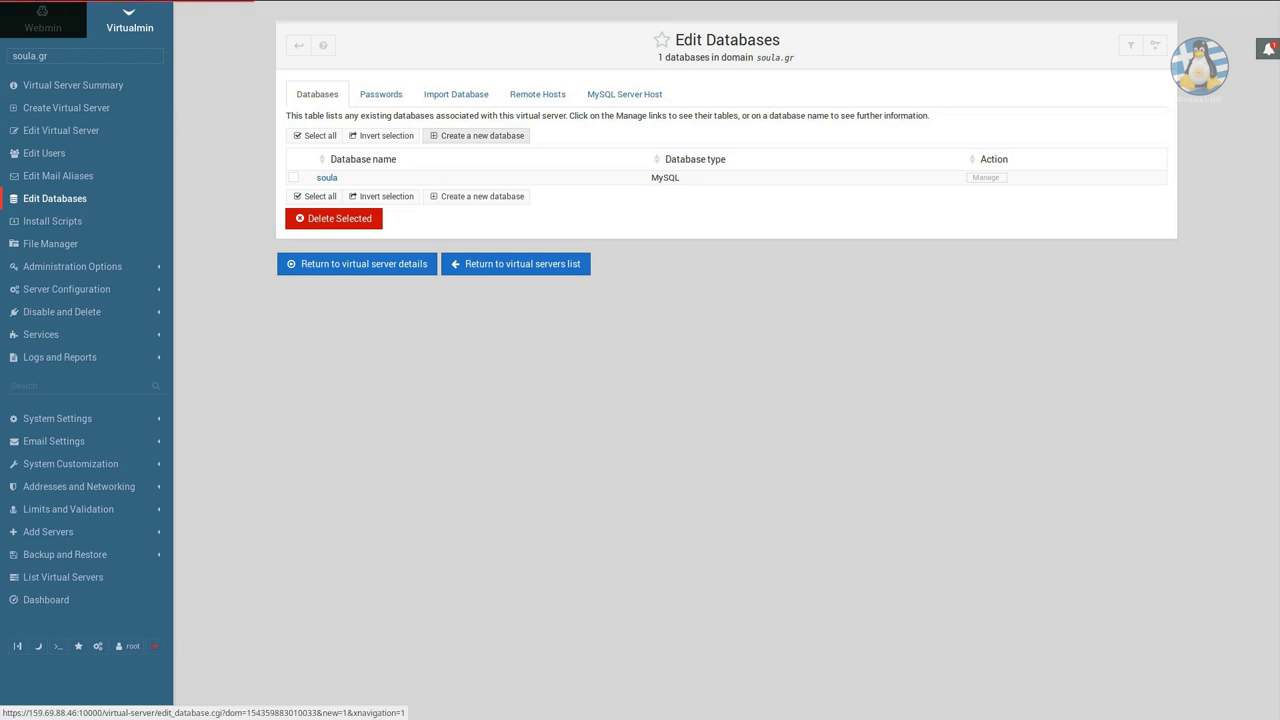
left_click(658, 116)
type("soula2")
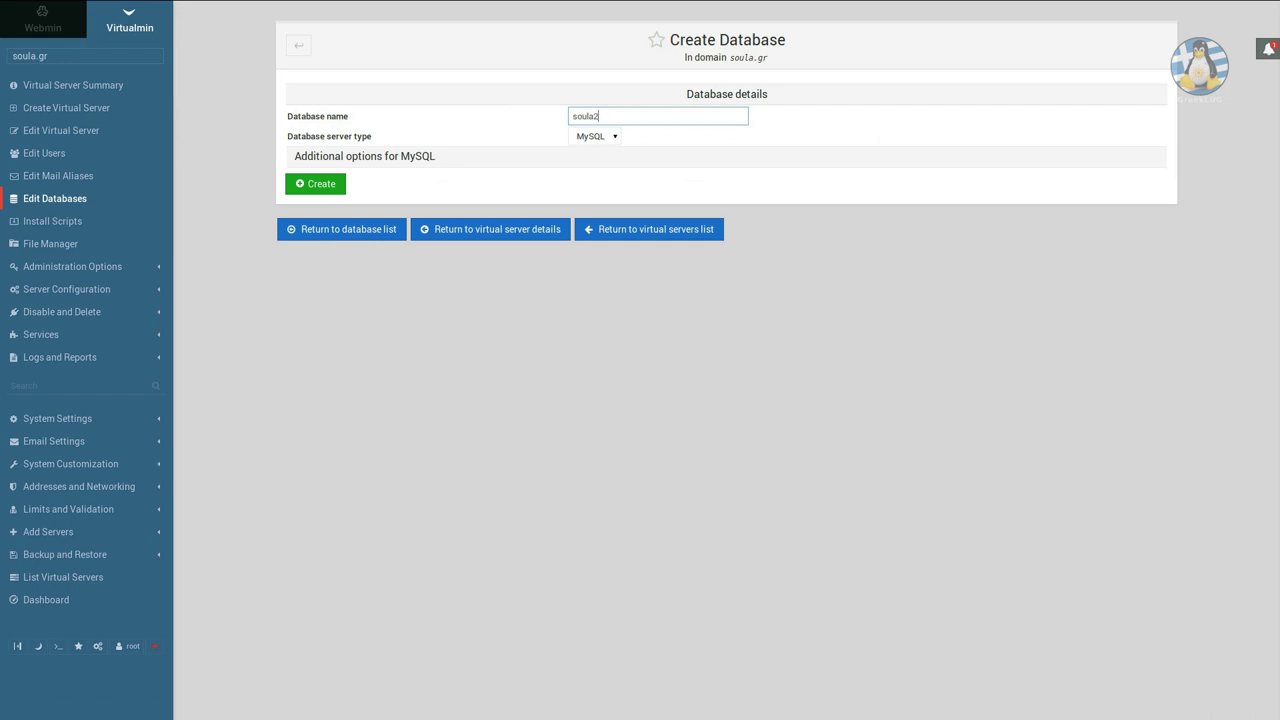
left_click(595, 136)
left_click(587, 154)
left_click(365, 156)
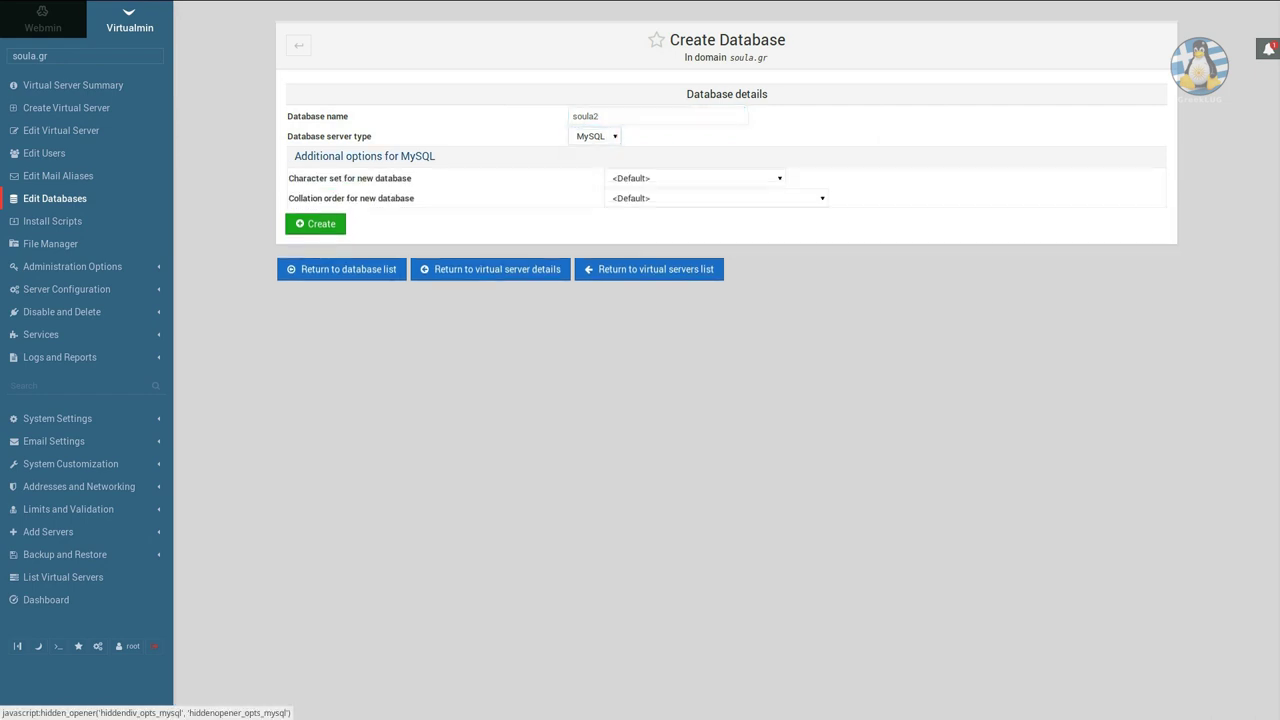
left_click(365, 156)
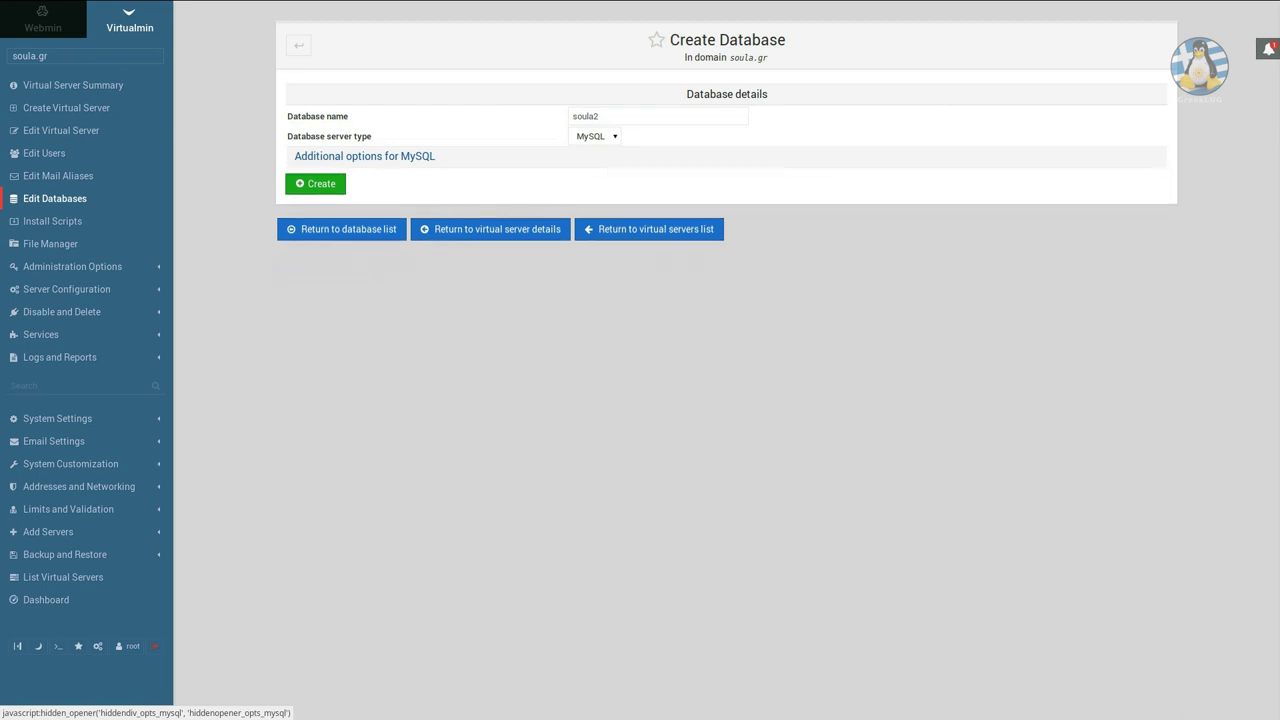
left_click(315, 183)
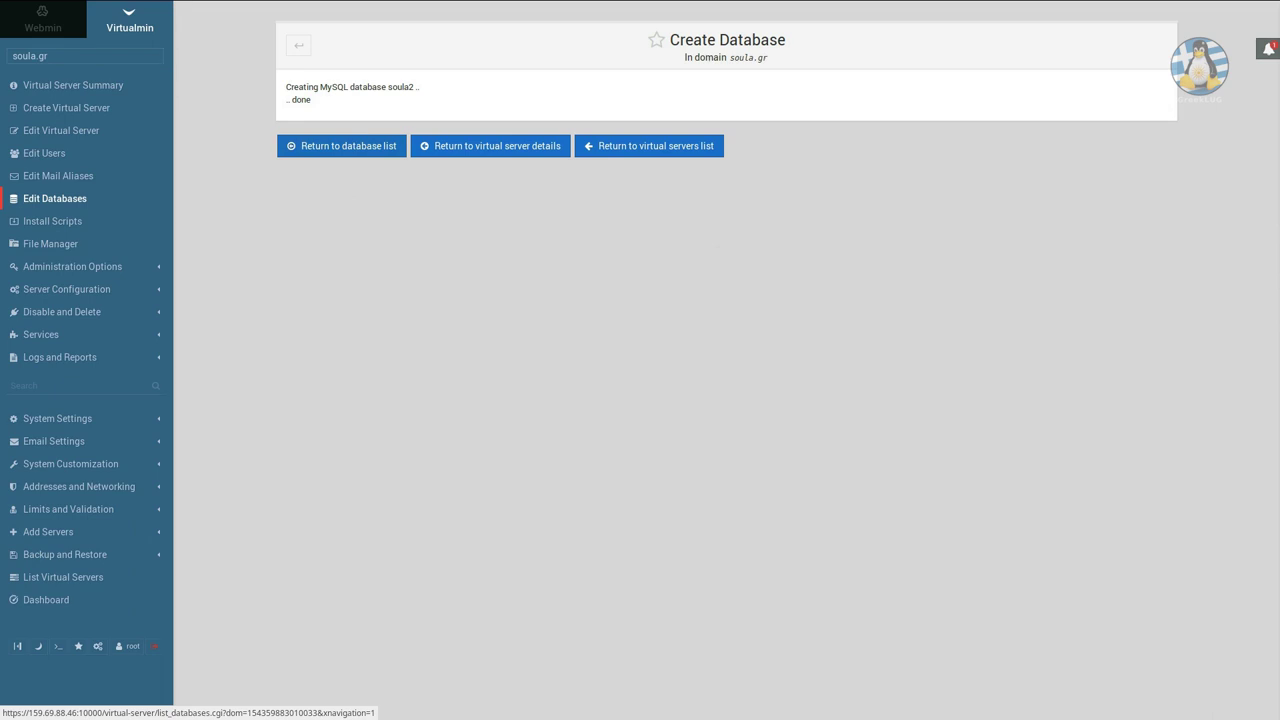
left_click(341, 146)
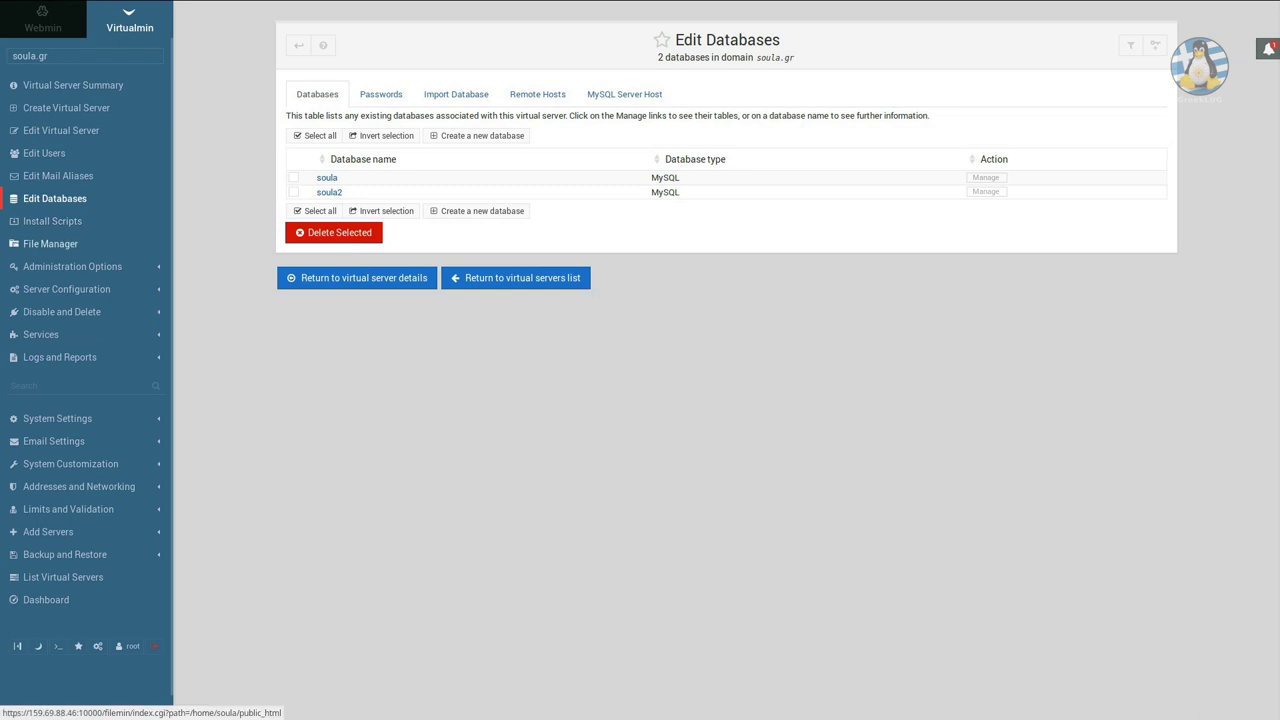
In File Manager, create a directory named fakelos in /home/soula/public_html.
left_click(50, 243)
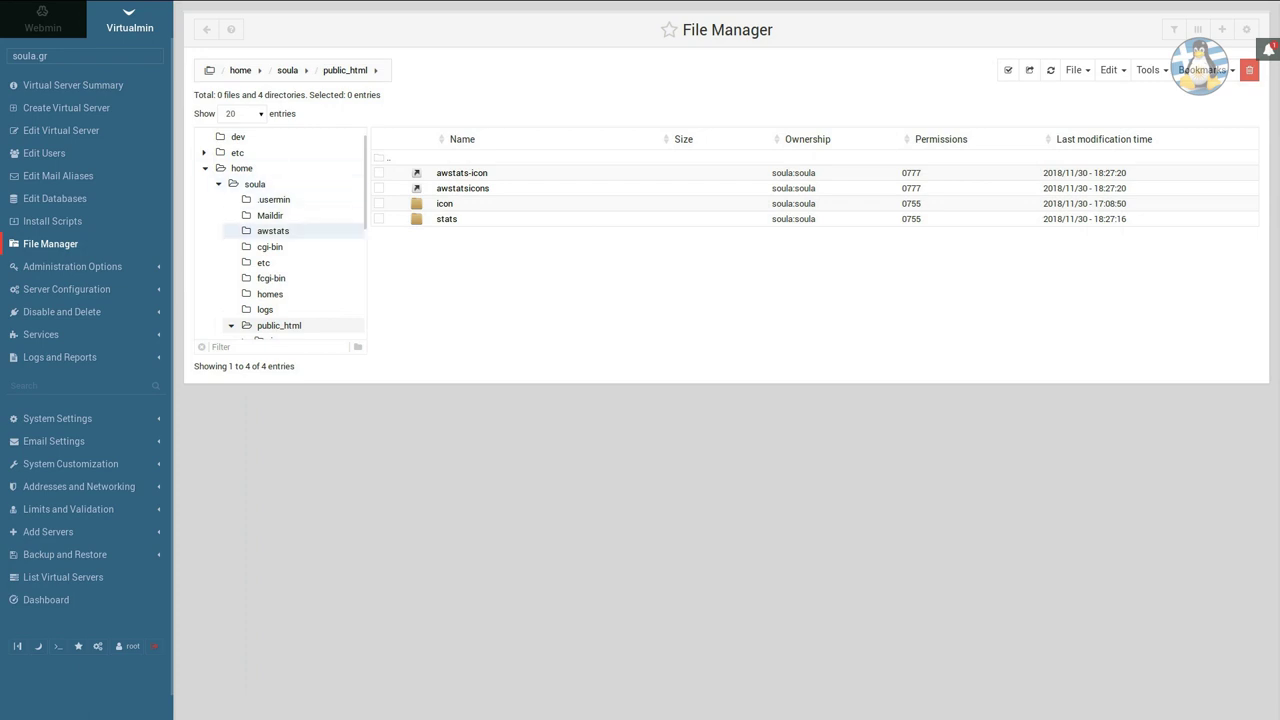
left_click(272, 231)
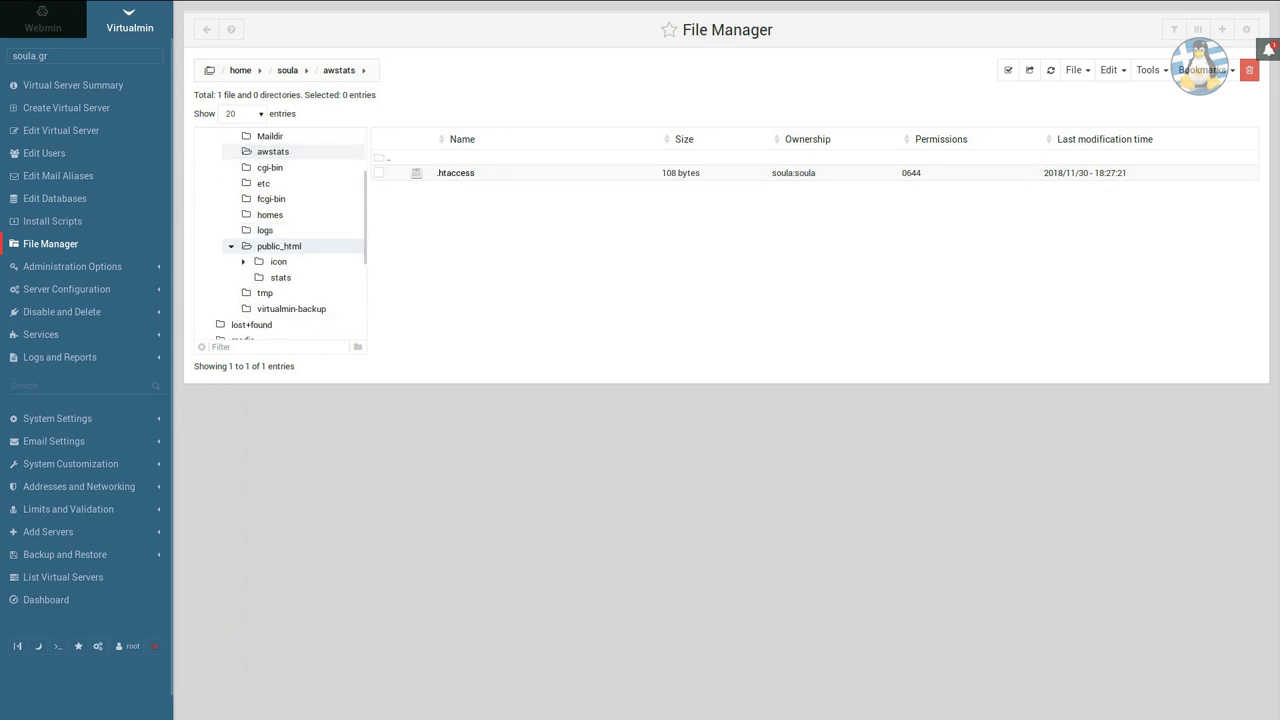
left_click(279, 246)
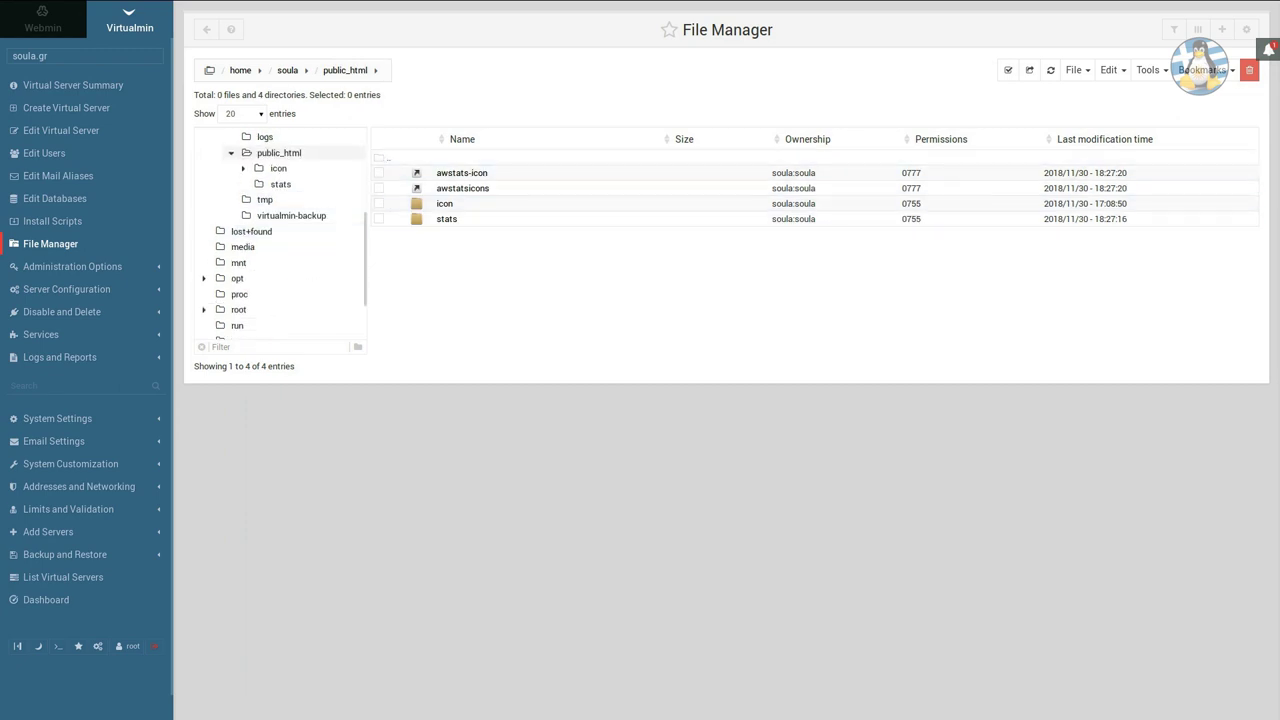
left_click(1075, 70)
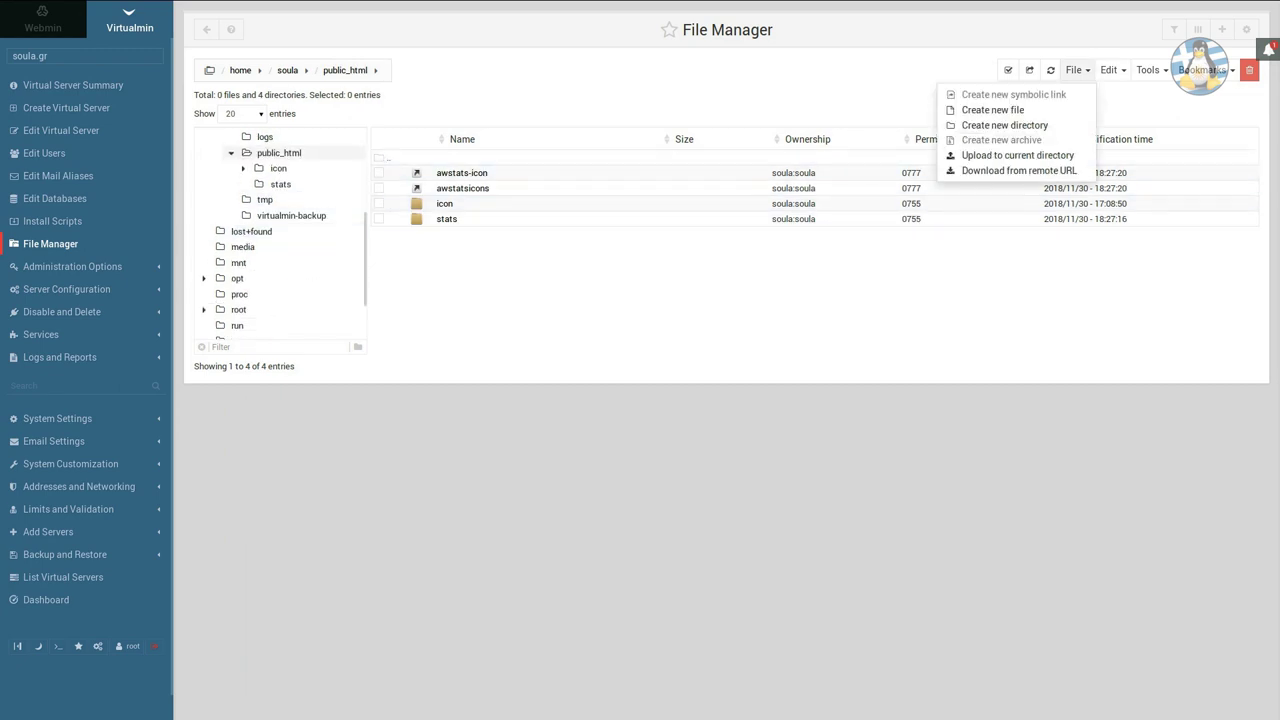
left_click(1004, 125)
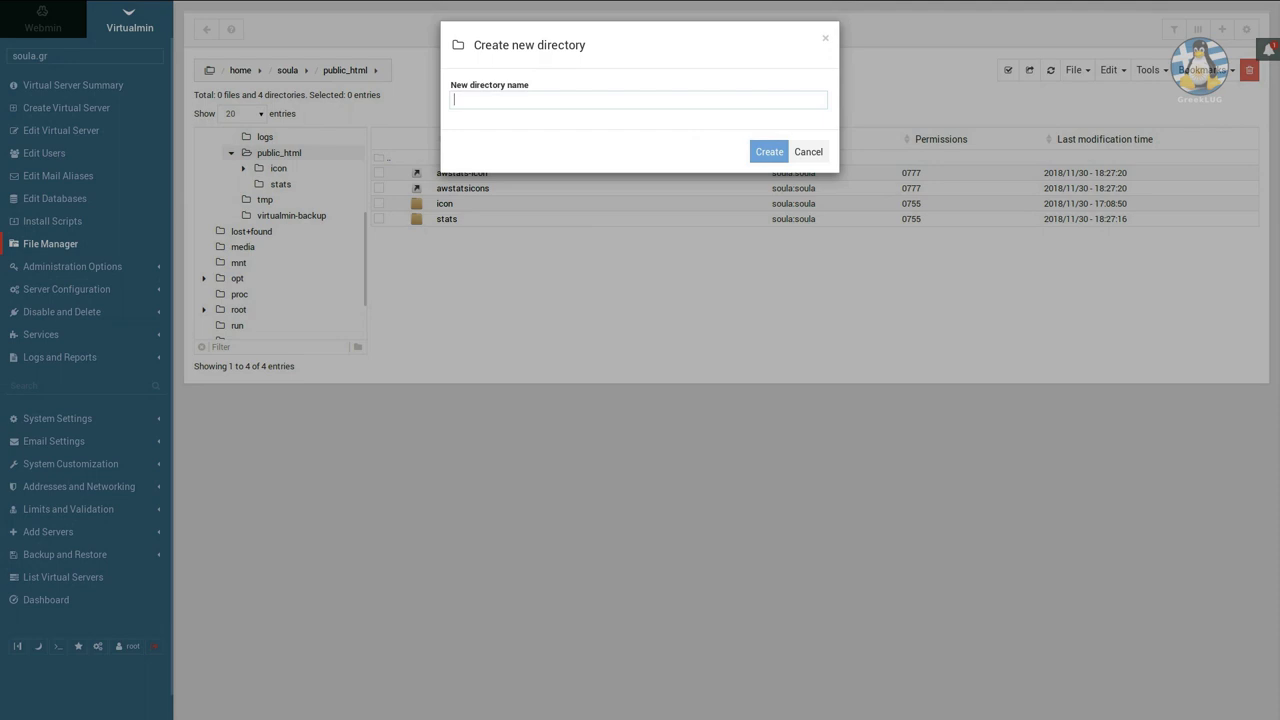
type("fakelos")
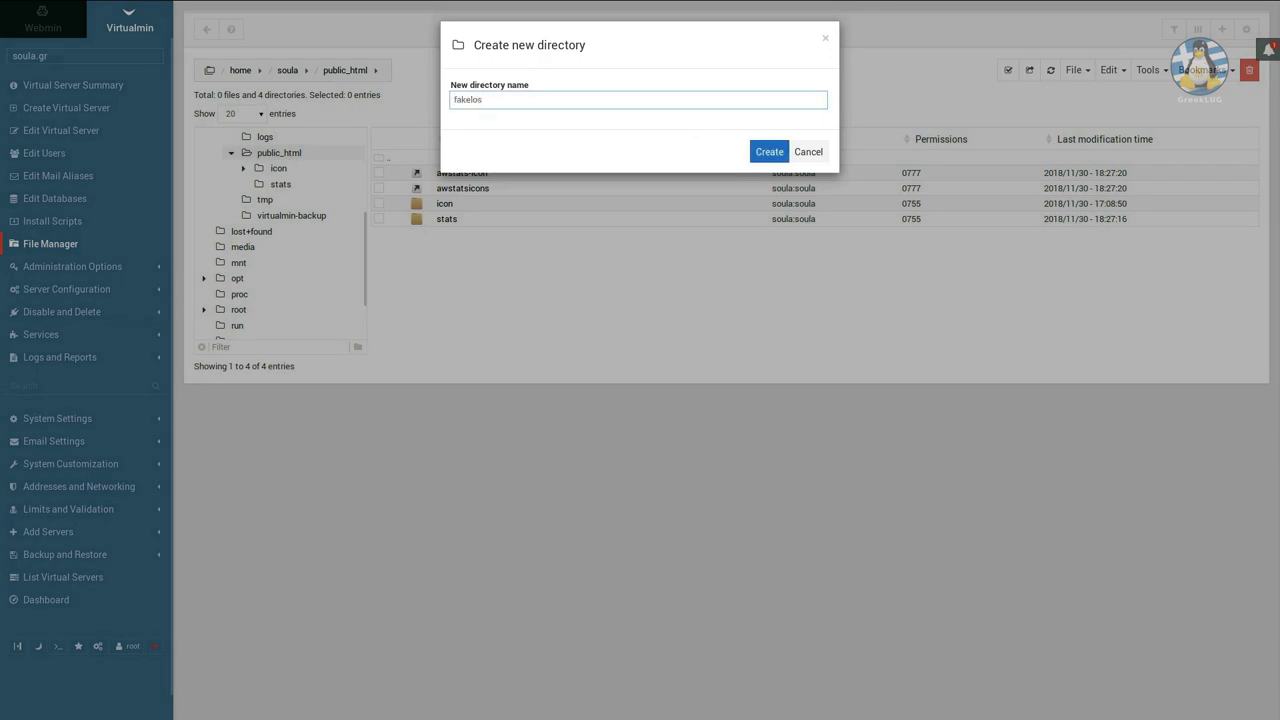
key("Return")
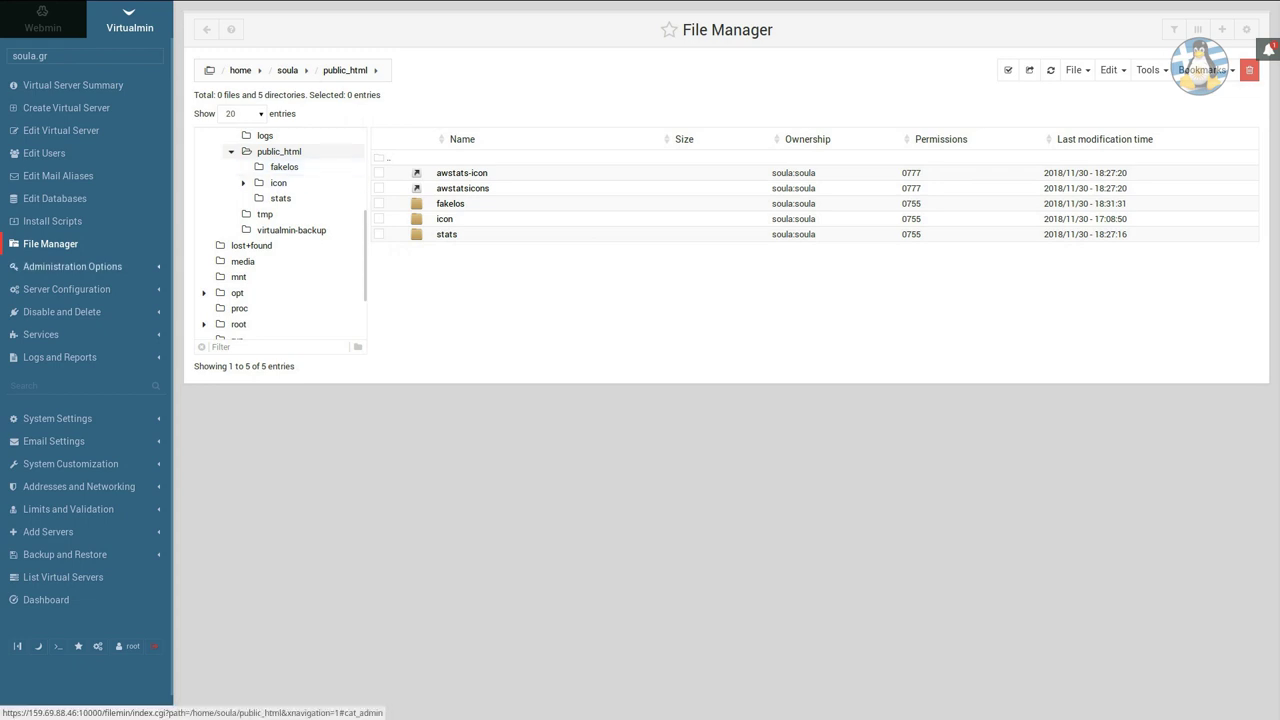
Open soula.gr's PHP Versions page and choose PHP 5.4.16 for the default HTML directory.
left_click(72, 266)
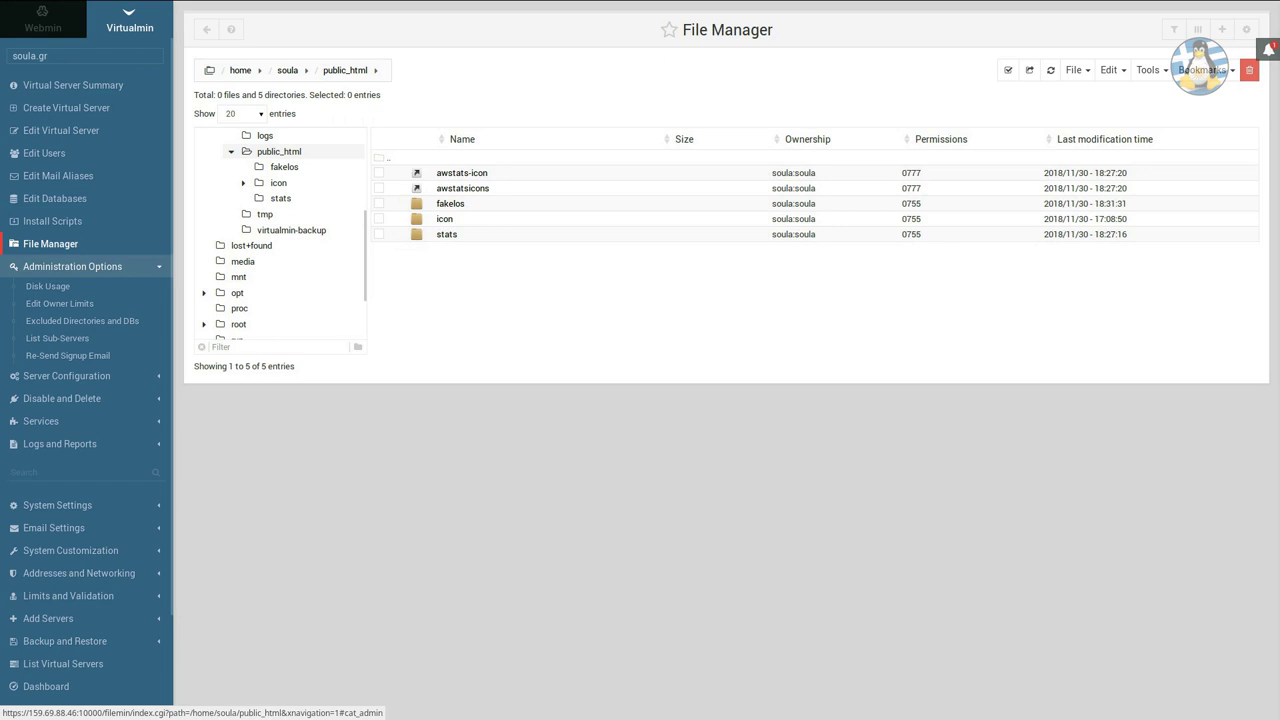
left_click(66, 375)
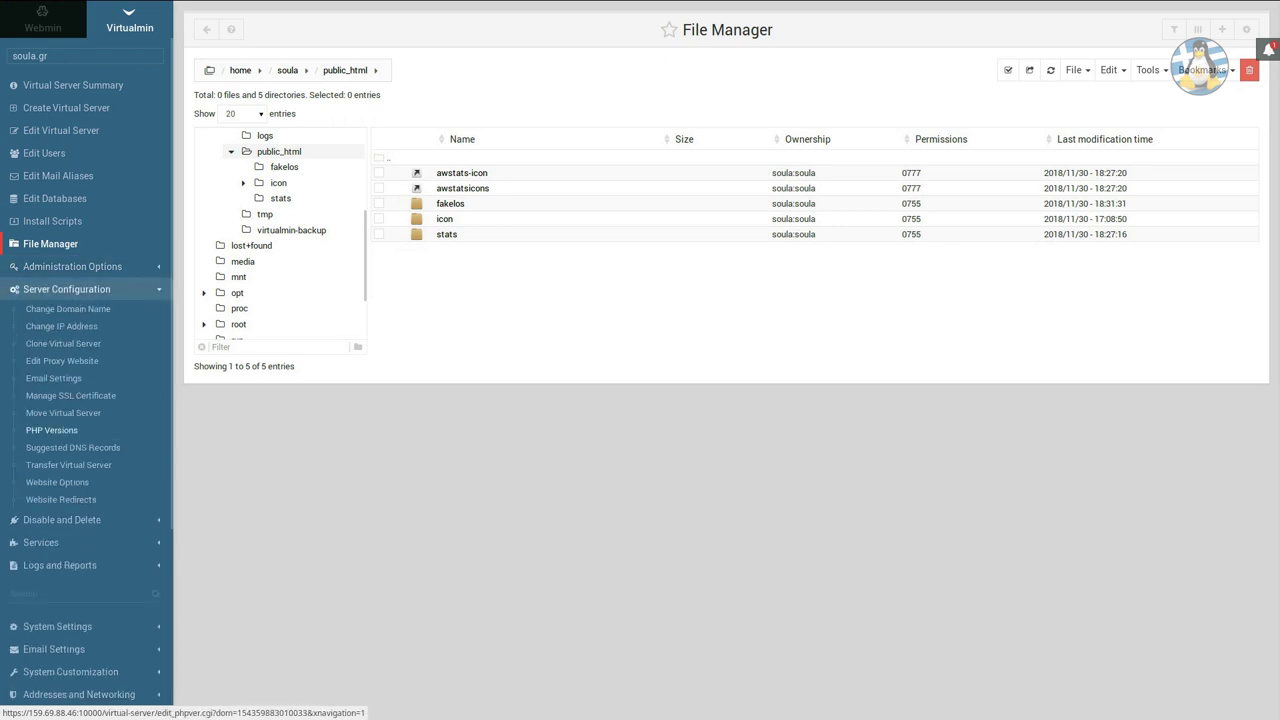
left_click(51, 430)
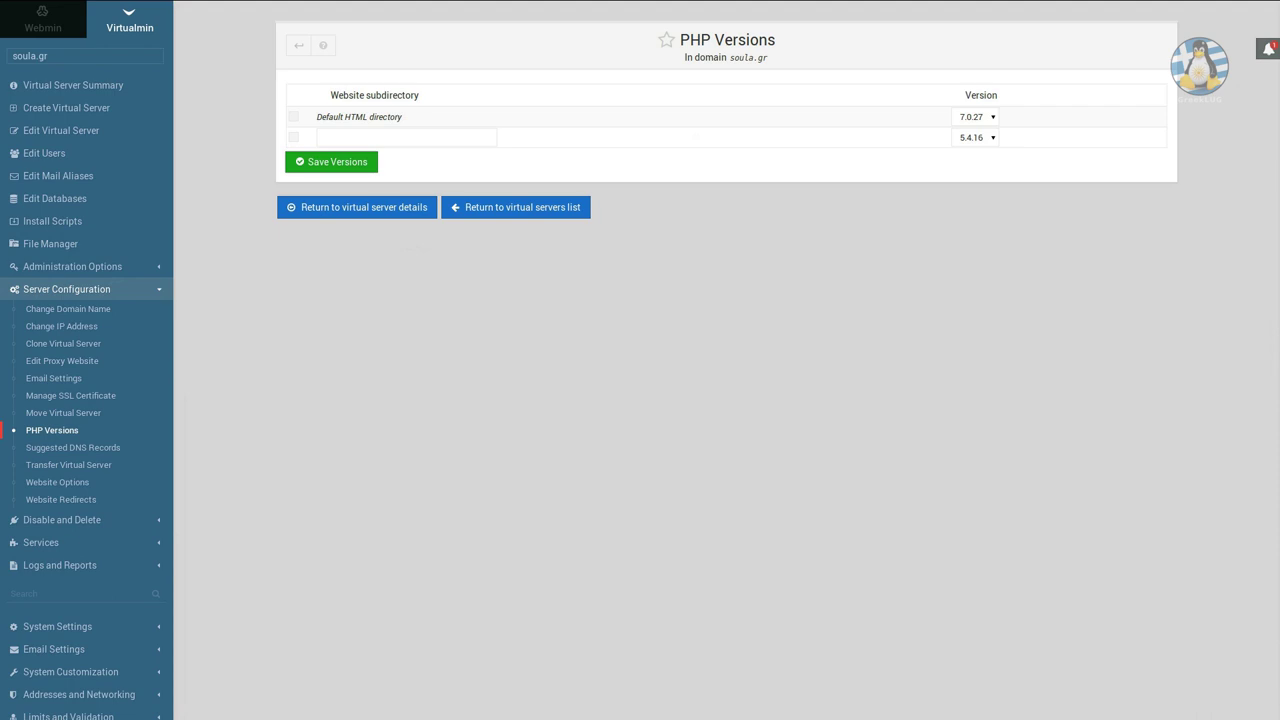
left_click(975, 117)
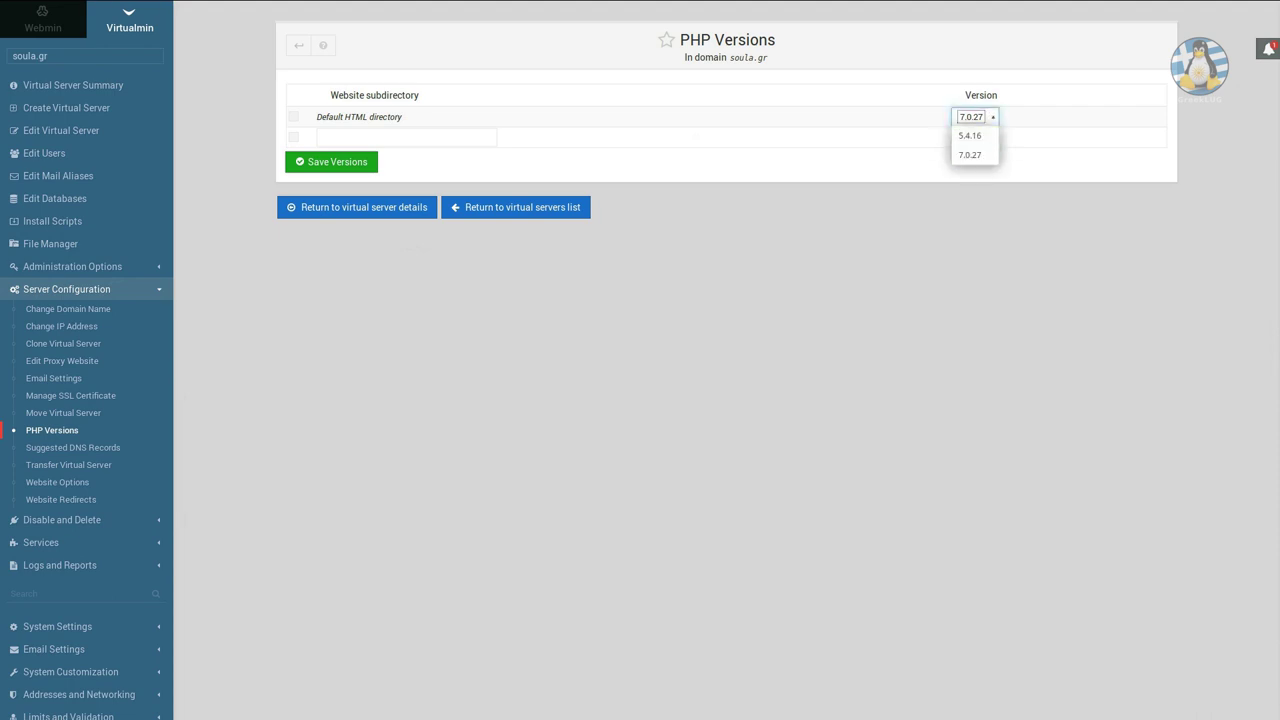
key("Escape")
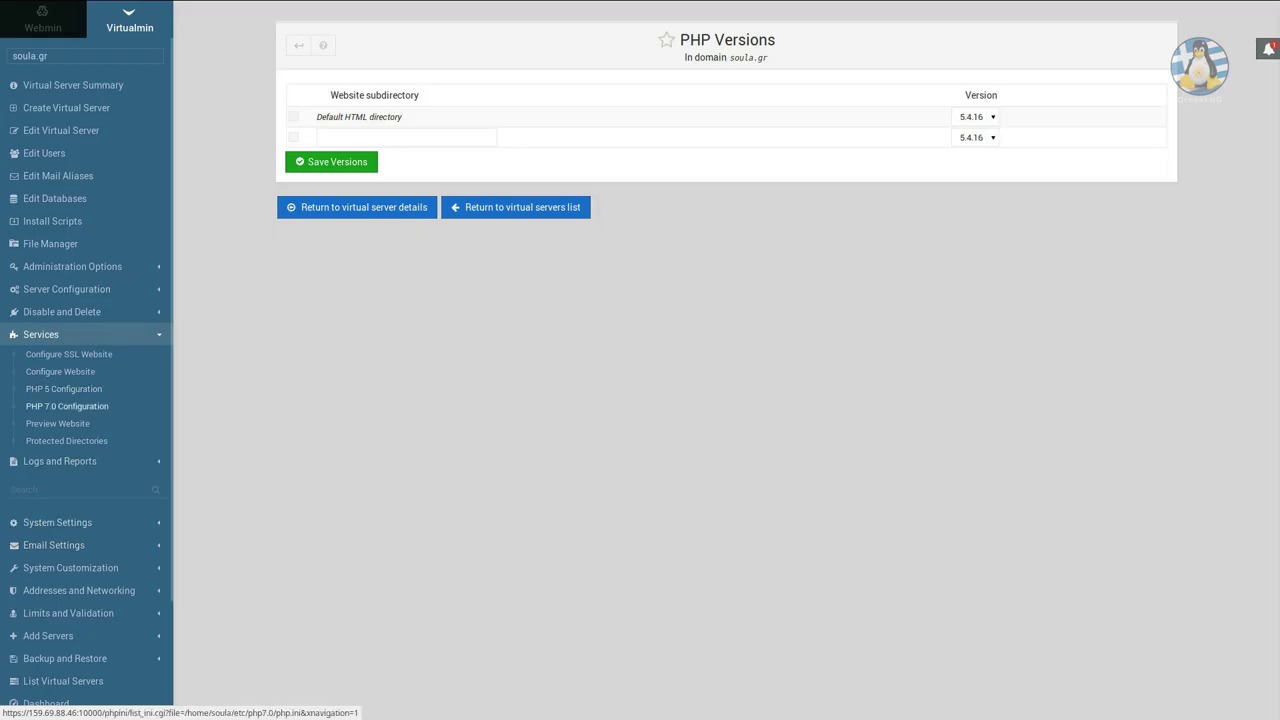
Review soula.gr's PHP 7.0 Variables and Session Options pages, returning to the overview after each.
left_click(67, 406)
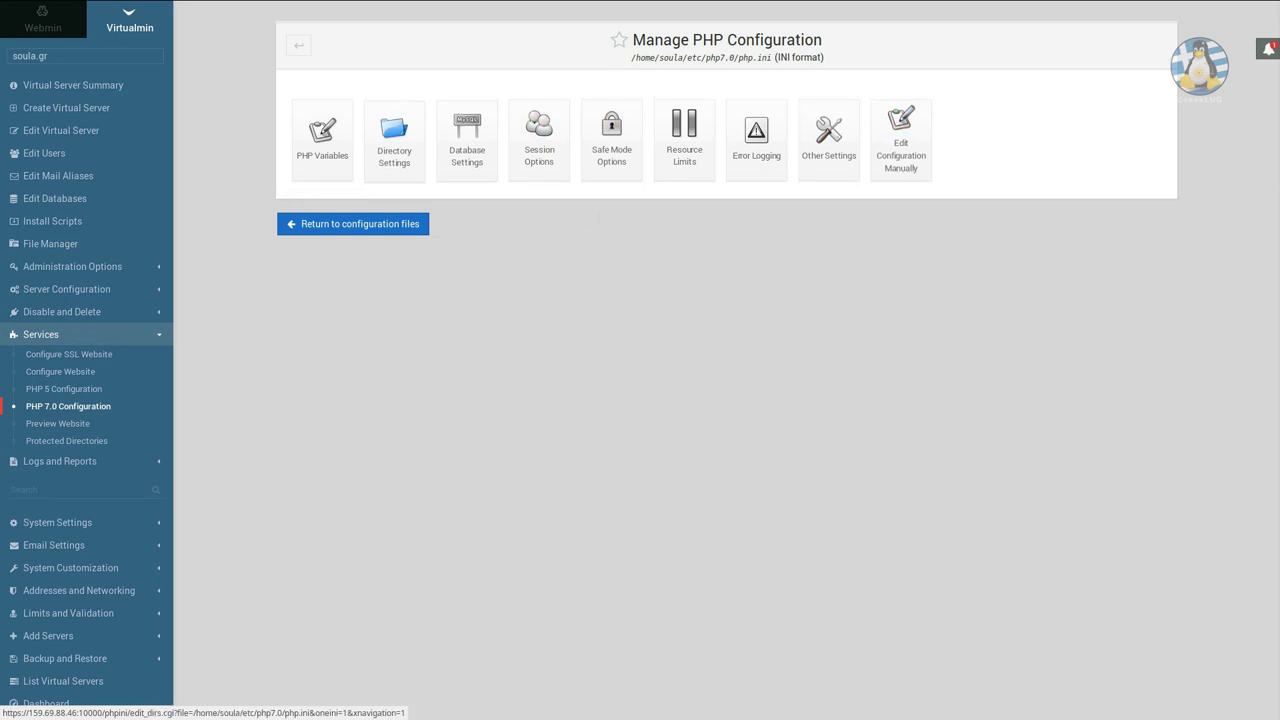
left_click(322, 140)
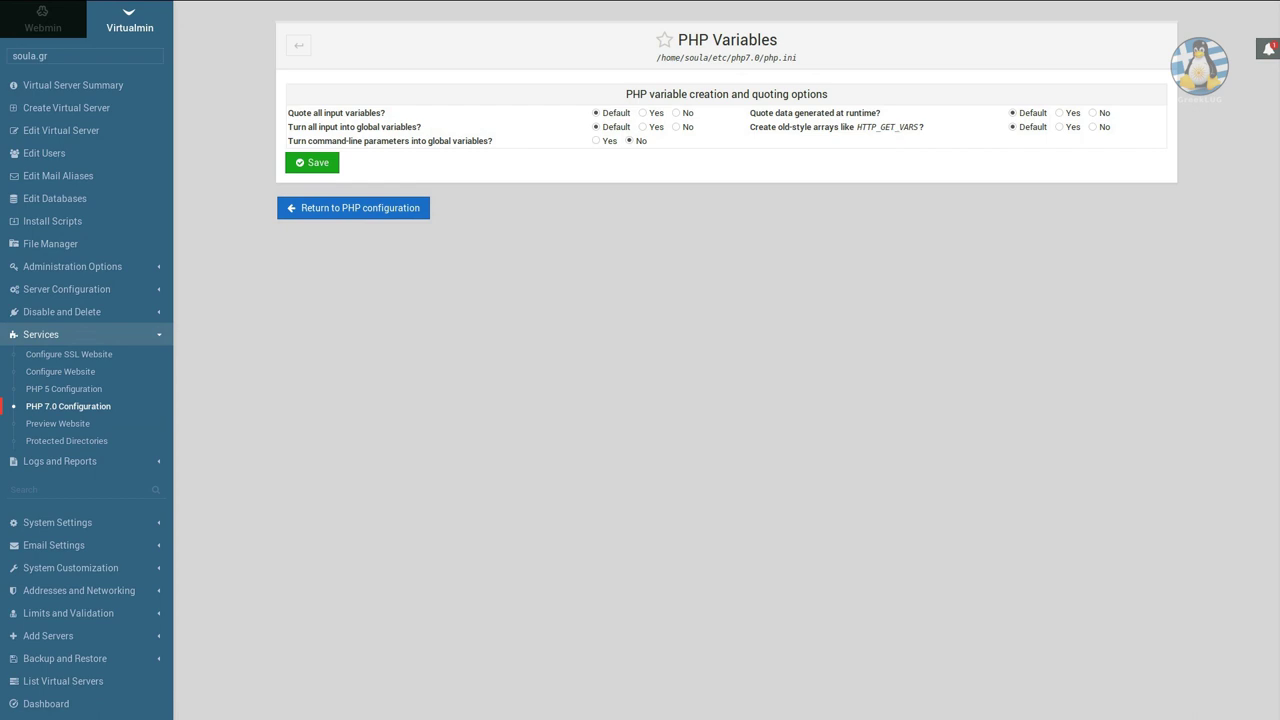
left_click(353, 207)
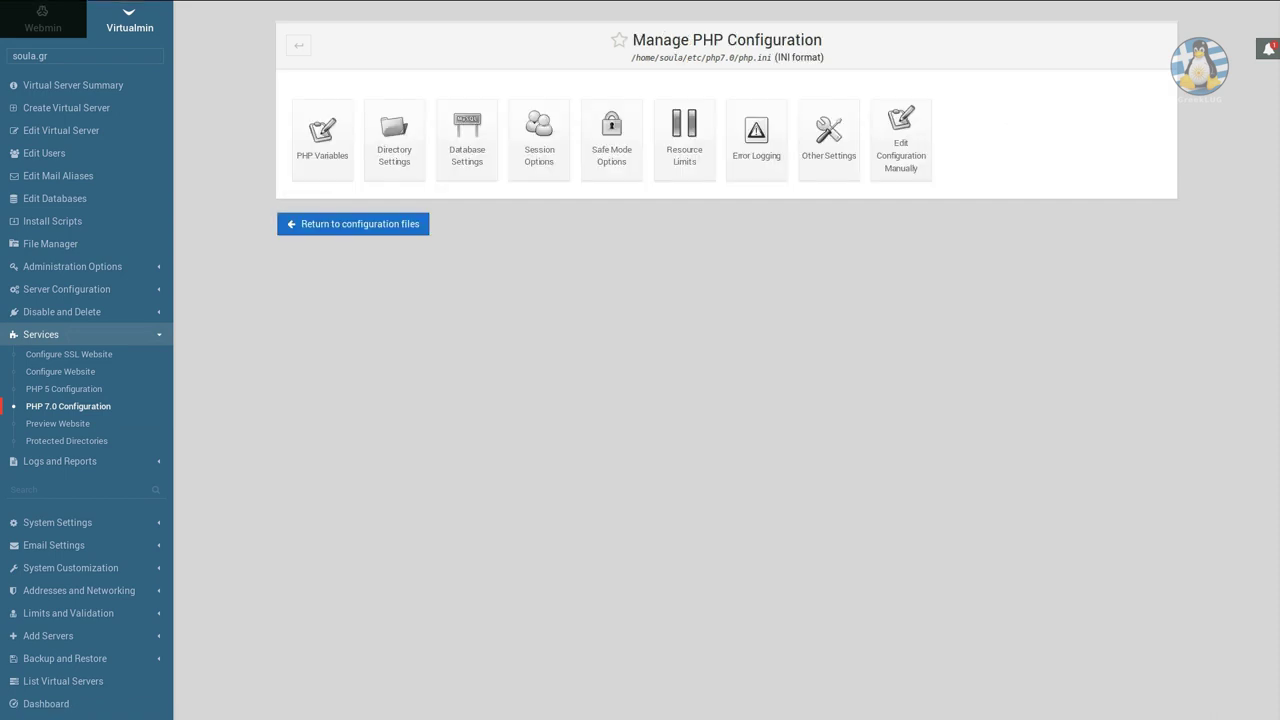
left_click(539, 140)
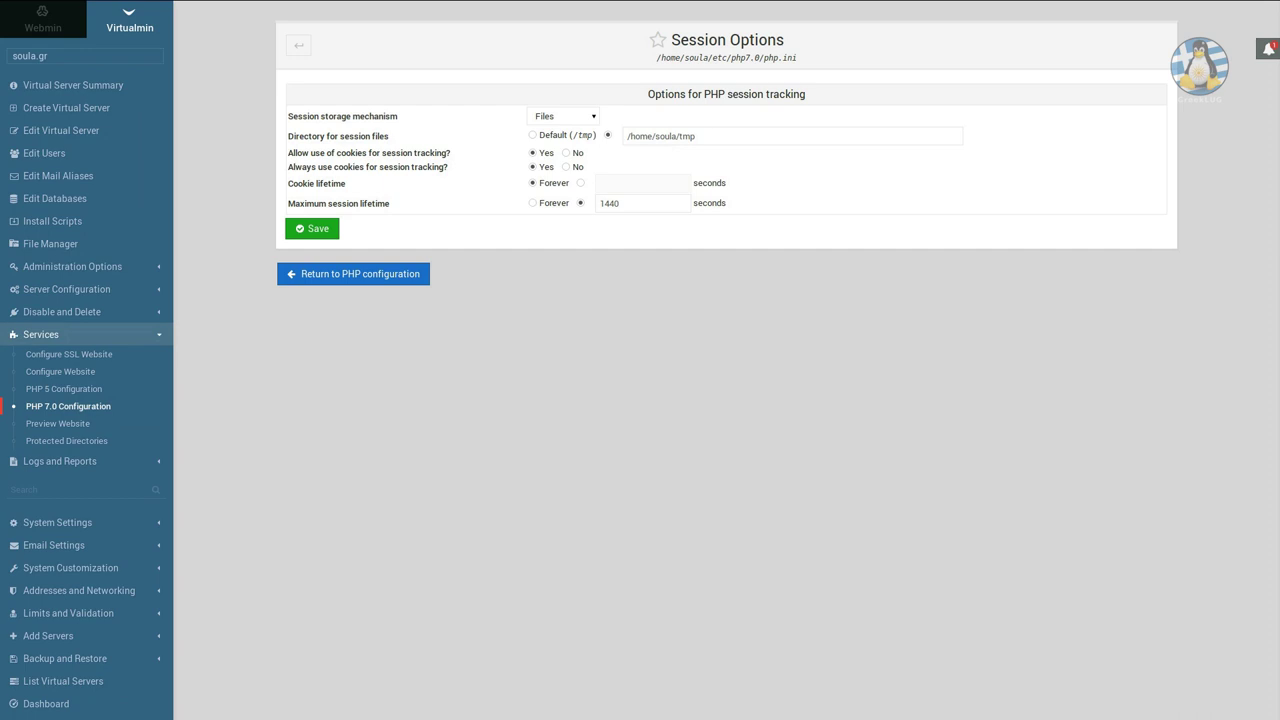
left_click(353, 274)
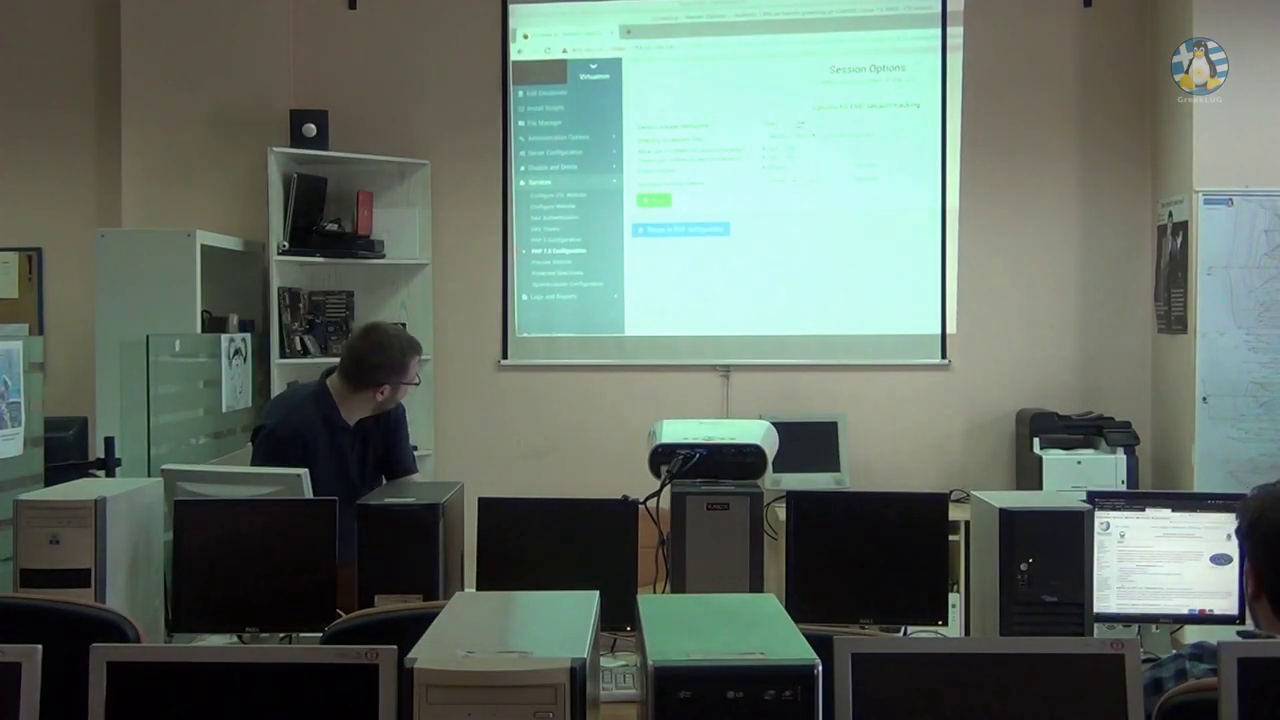
Switch to the testvm root terminal and clear its screen.
key("Right")
key("Right")
key("Right")
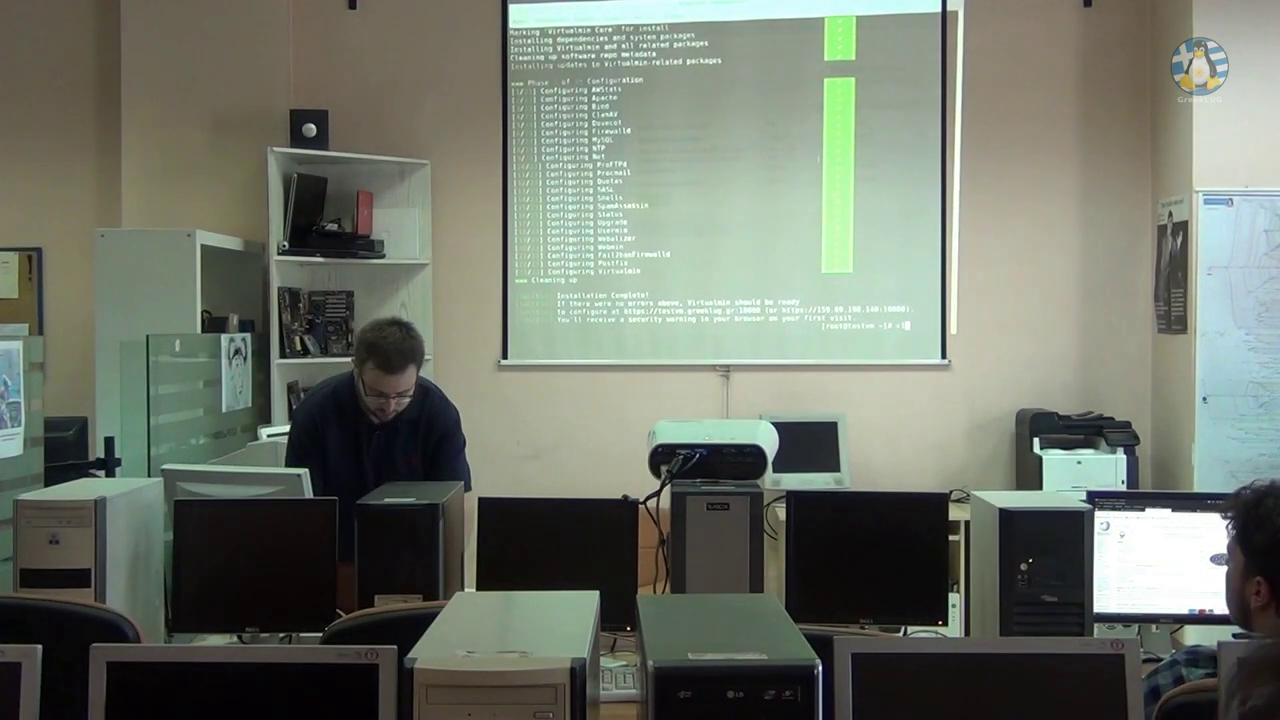
key("ctrl+l")
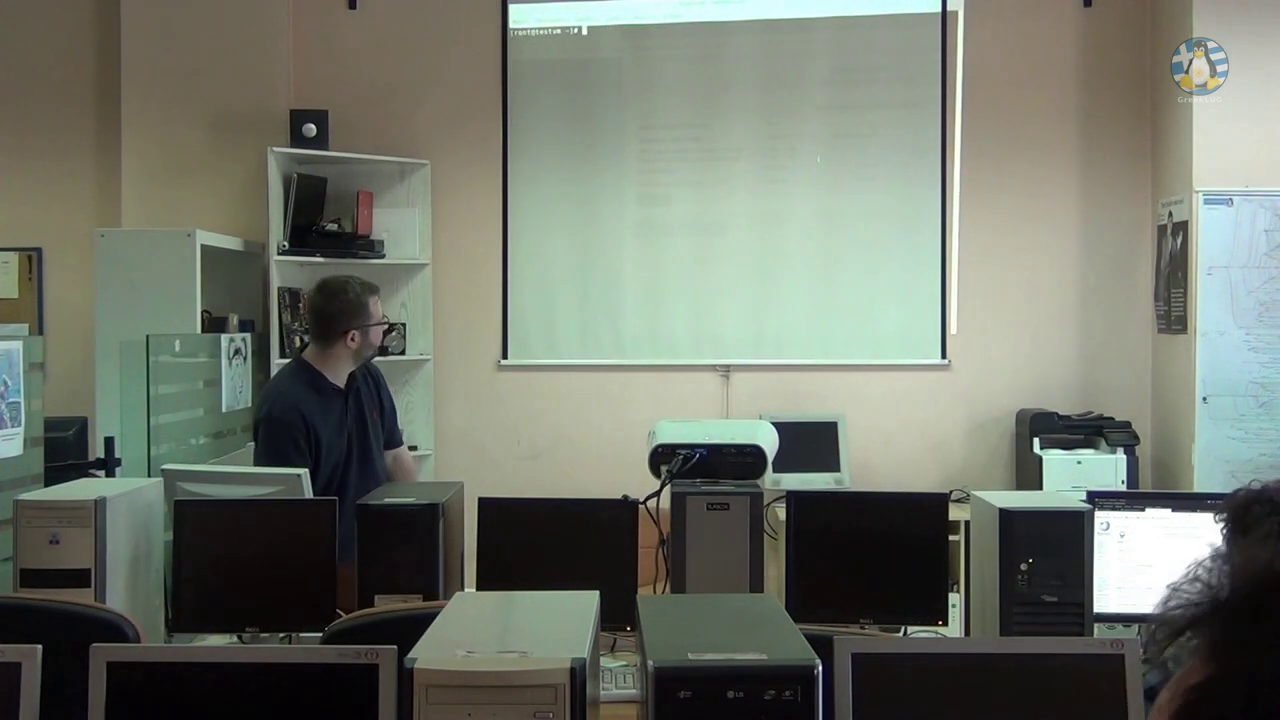
Change into /home/soula/ and list its files, including hidden ones with ls -la.
type("cd /")
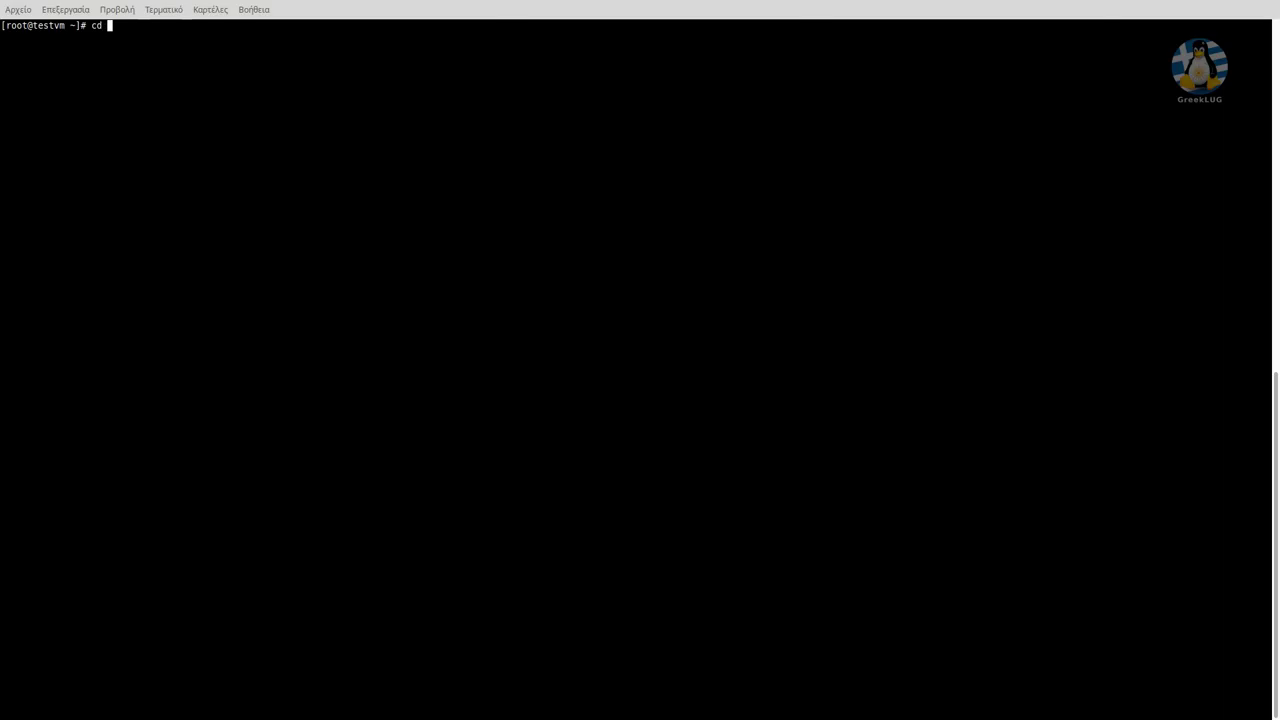
type("home/sou")
key("Tab")
key("Return")
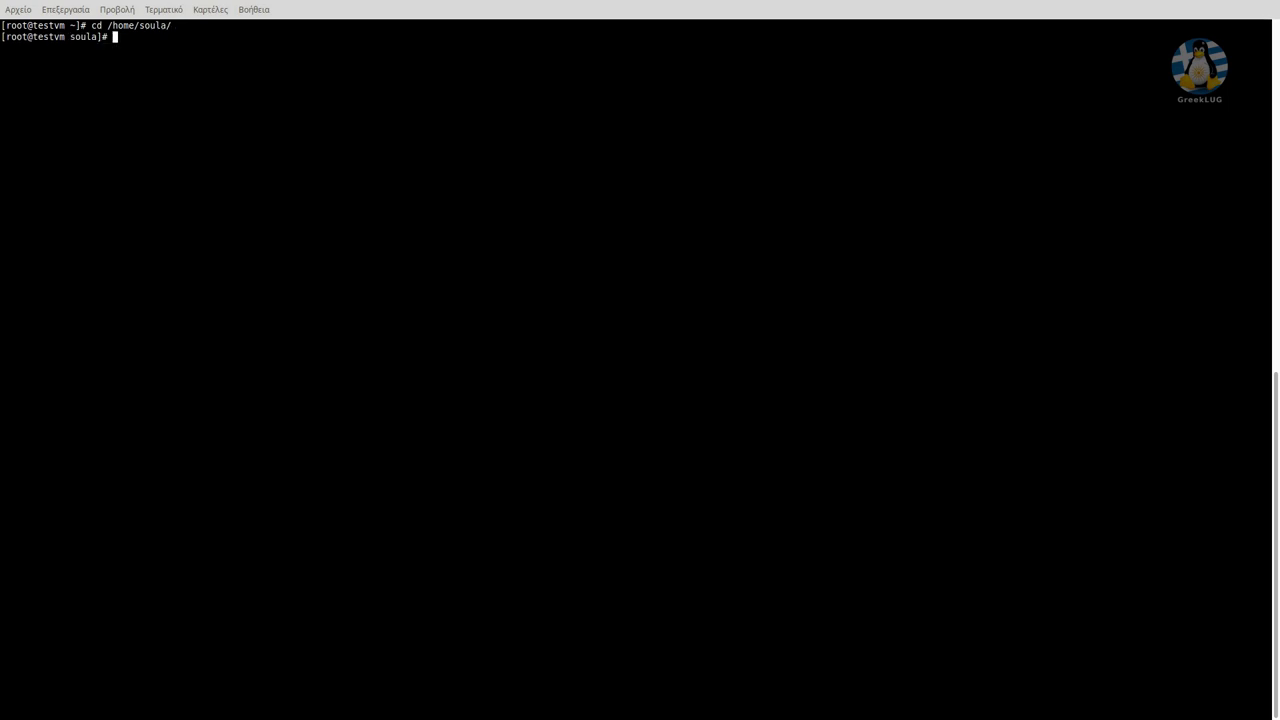
type("ls")
key("Return")
type("ls")
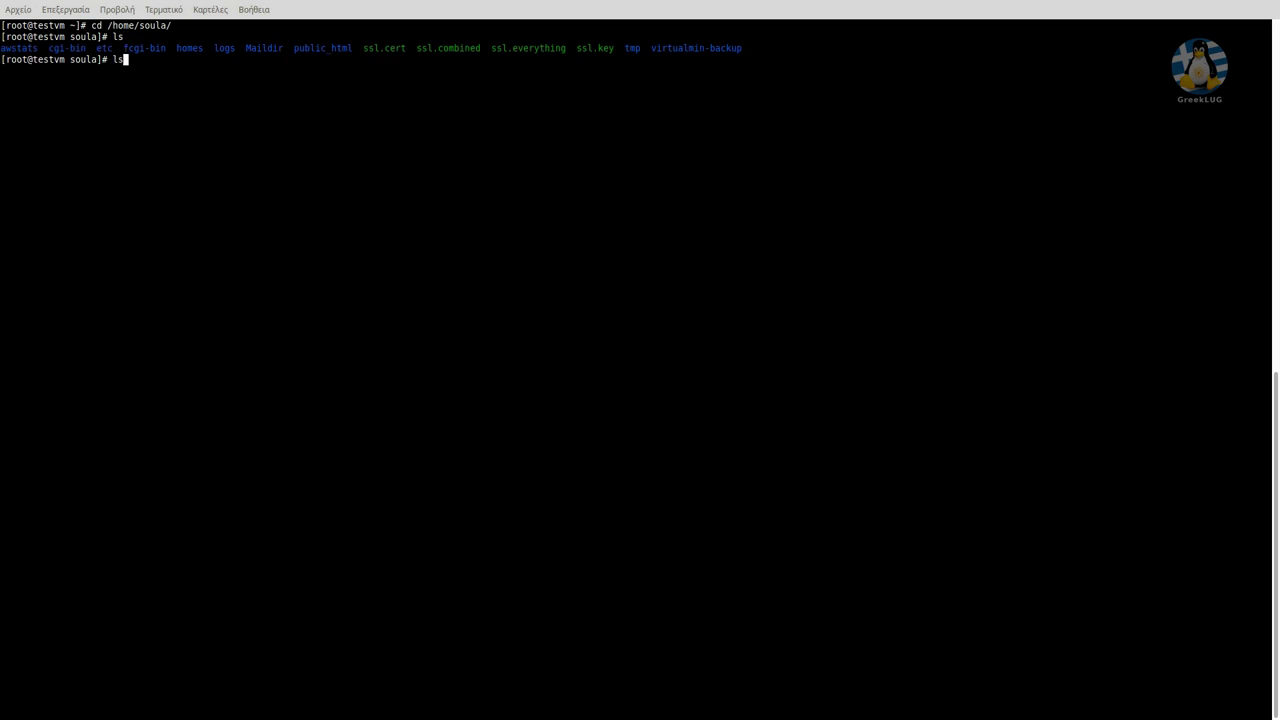
type(" -la")
key("Return")
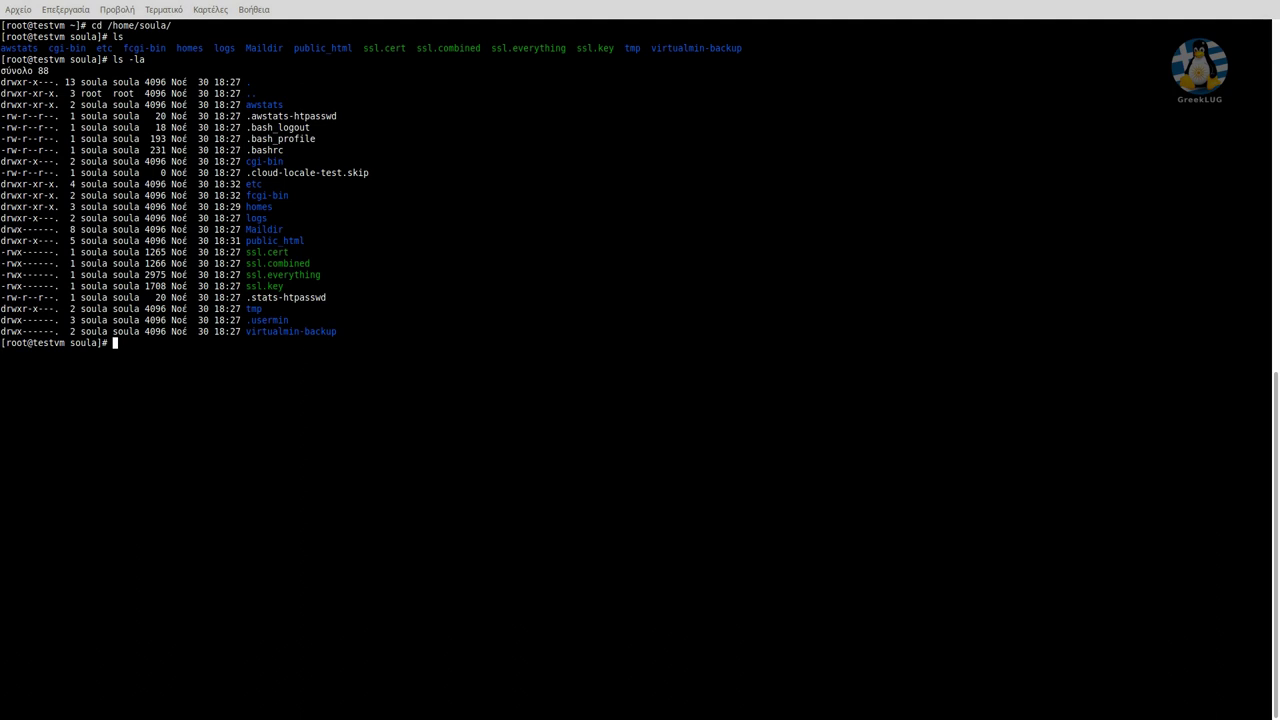
Move into etc/, list php5, php7.0 and php.ini, and enter nano php.ini.
type("cd etc/")
key("Return")
type("ls")
key("Return")
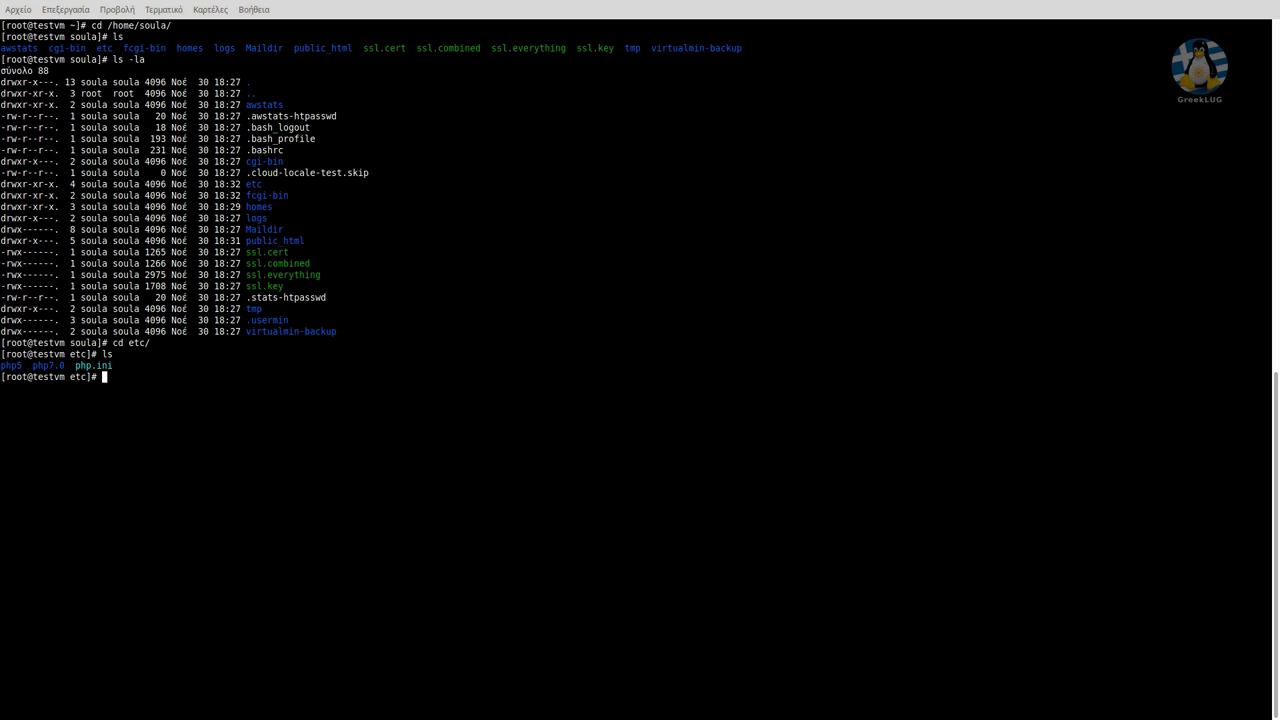
type("nano php.ini")
After nano is reported missing, install it with yum install nano and confirm with y.
key("Return")
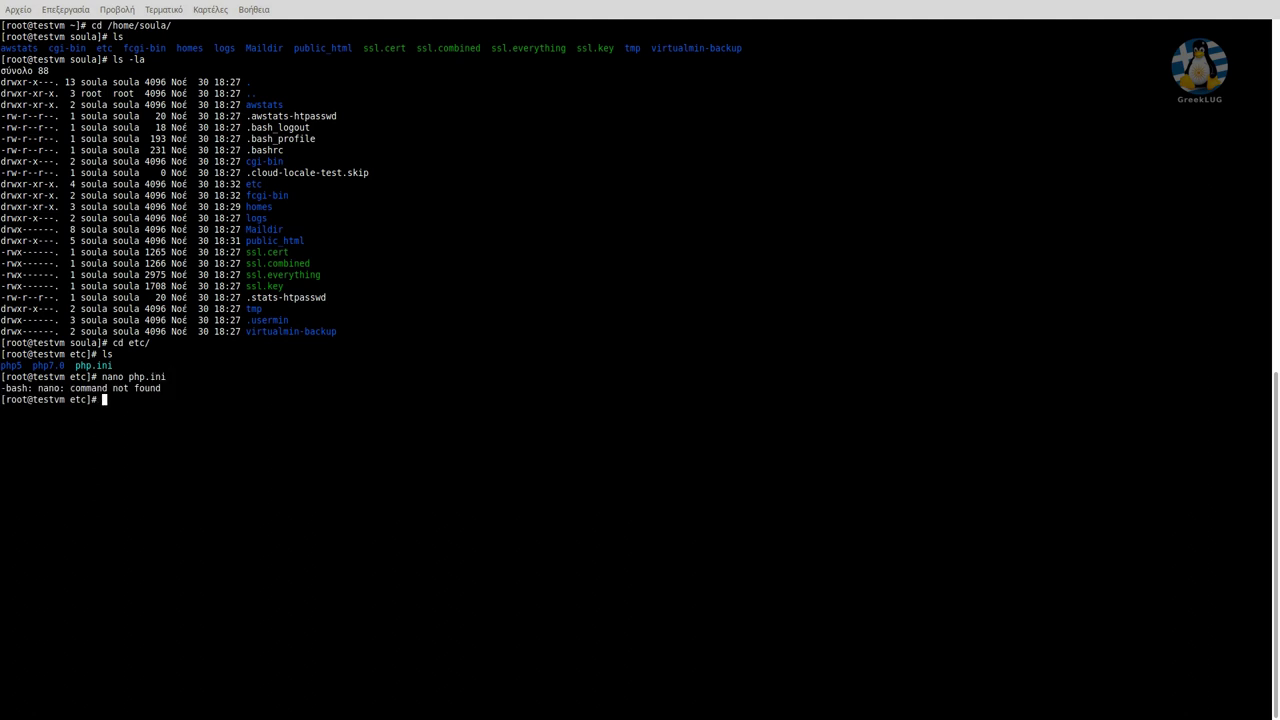
type("yum install nano")
key("Return")
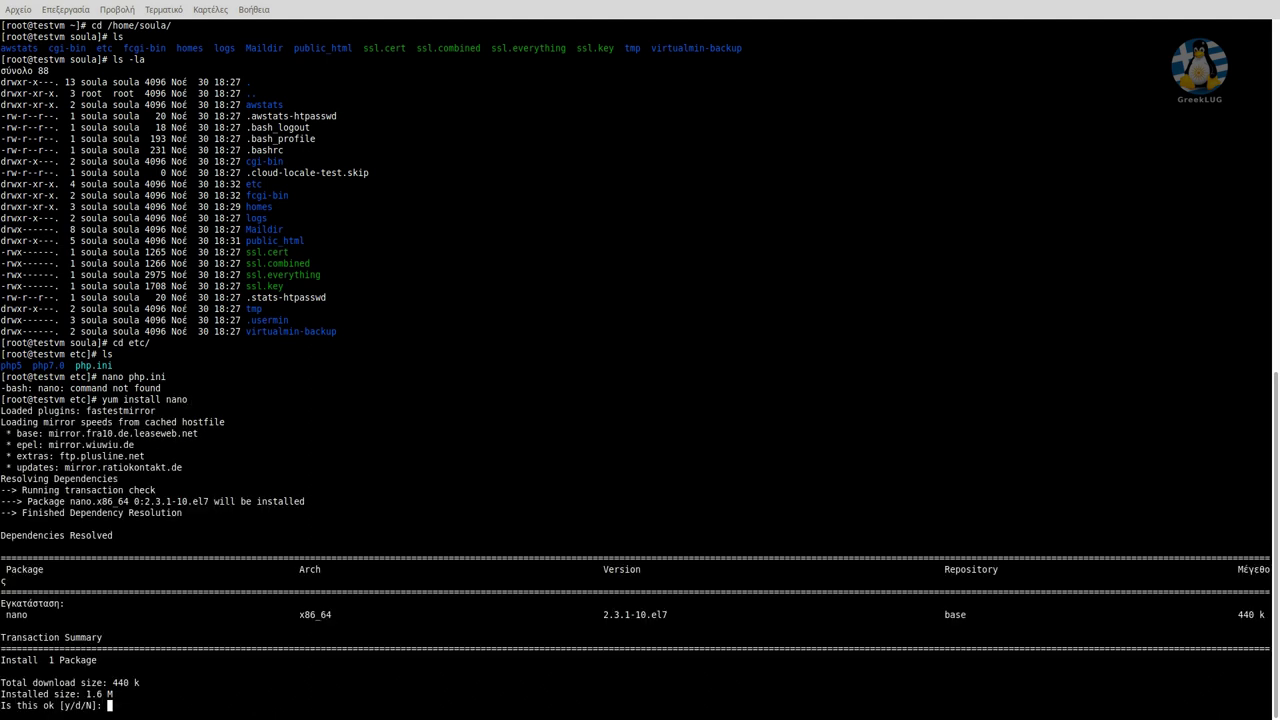
type("y")
key("Return")
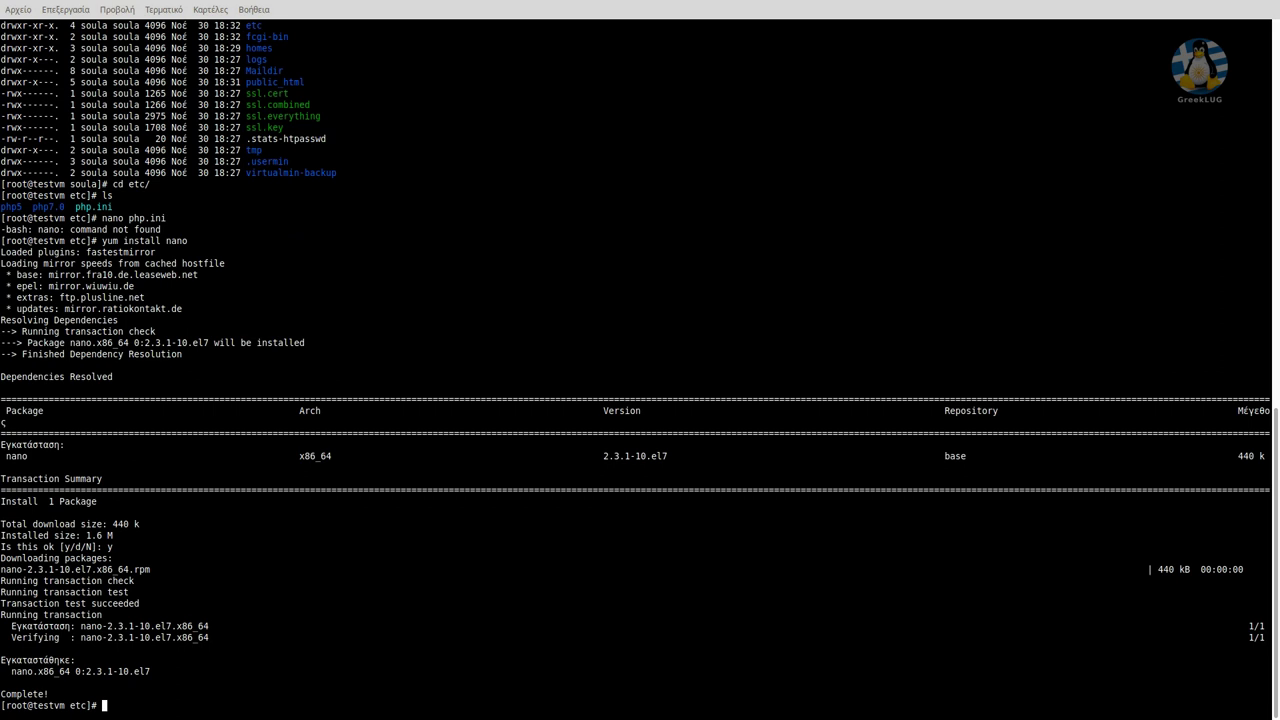
Clear the screen and rerun nano php.ini from history.
type("clear")
key("Return")
key("Up")
key("Up")
key("Up")
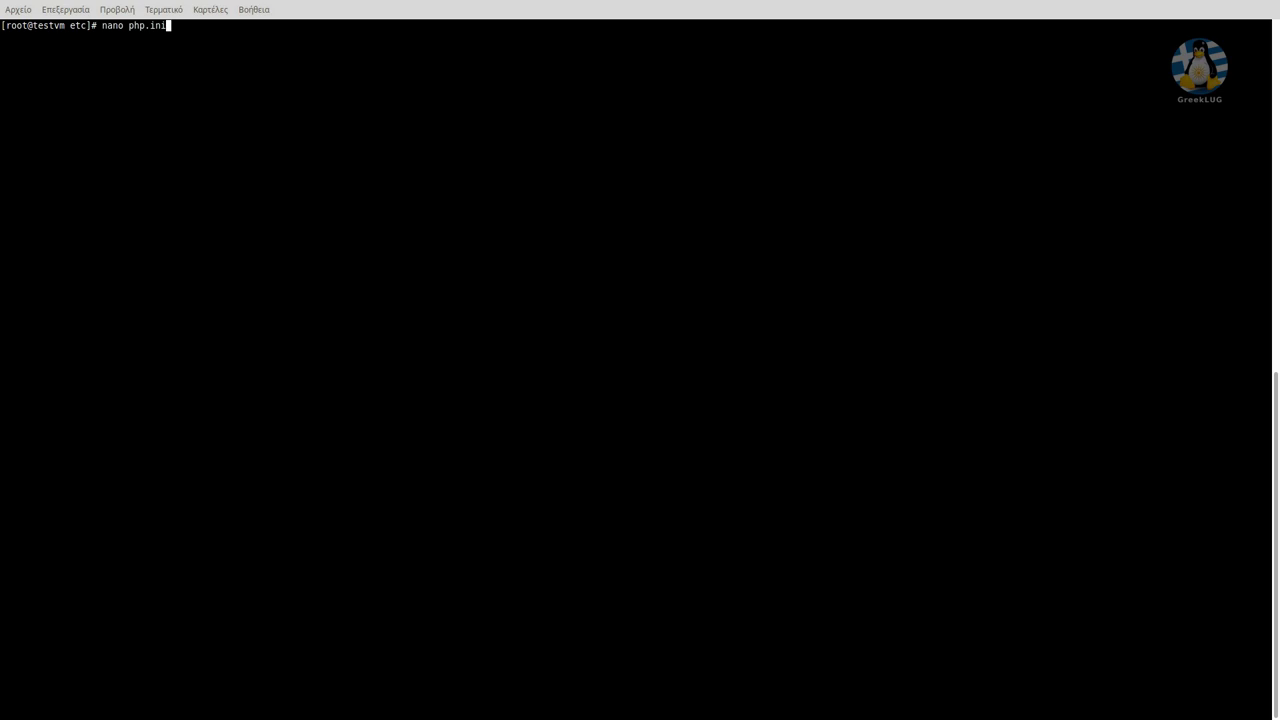
key("Return")
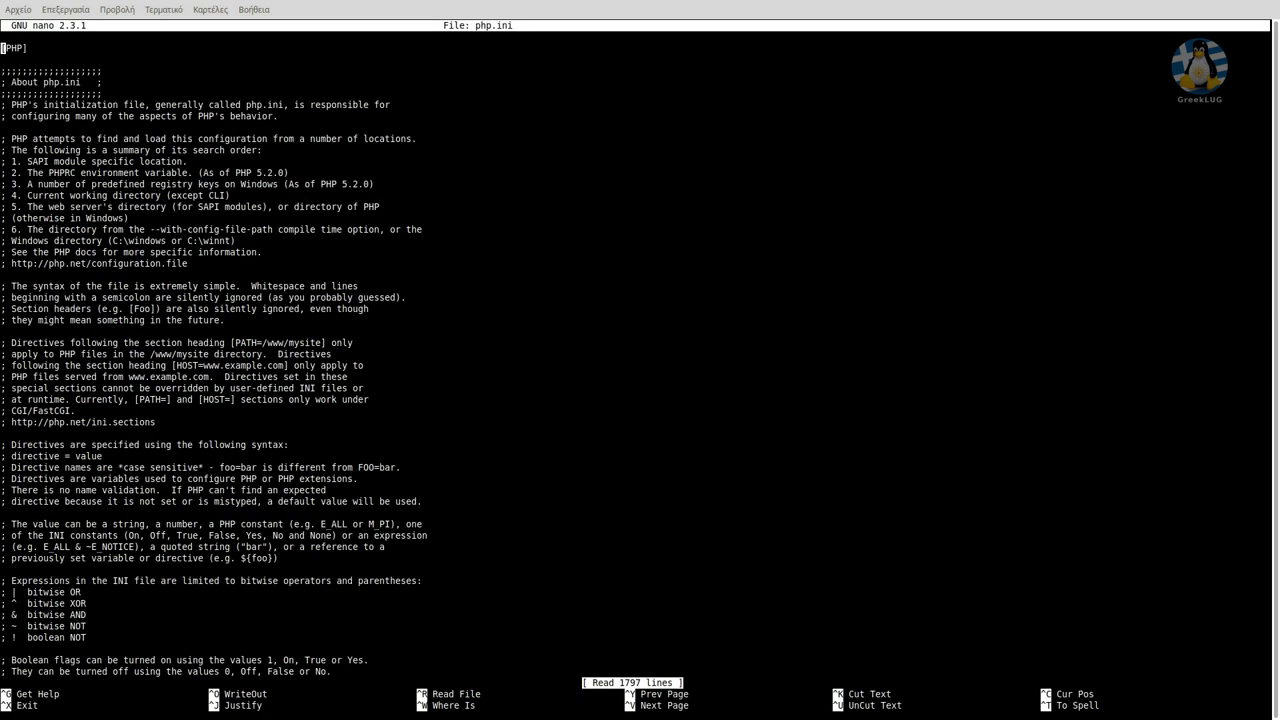
In the Resource Limits section, edit the max_execution_time and max_input_time values.
key("ctrl+v")
key("ctrl+v")
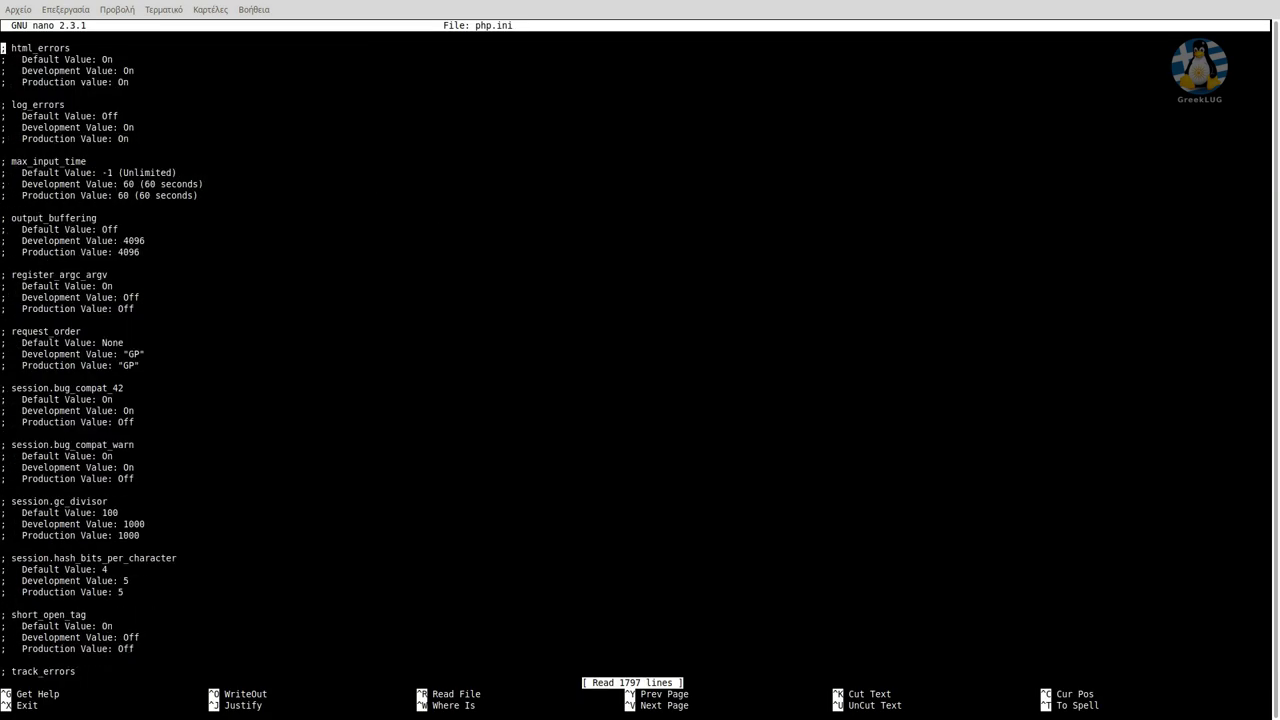
key("ctrl+v")
key("ctrl+v")
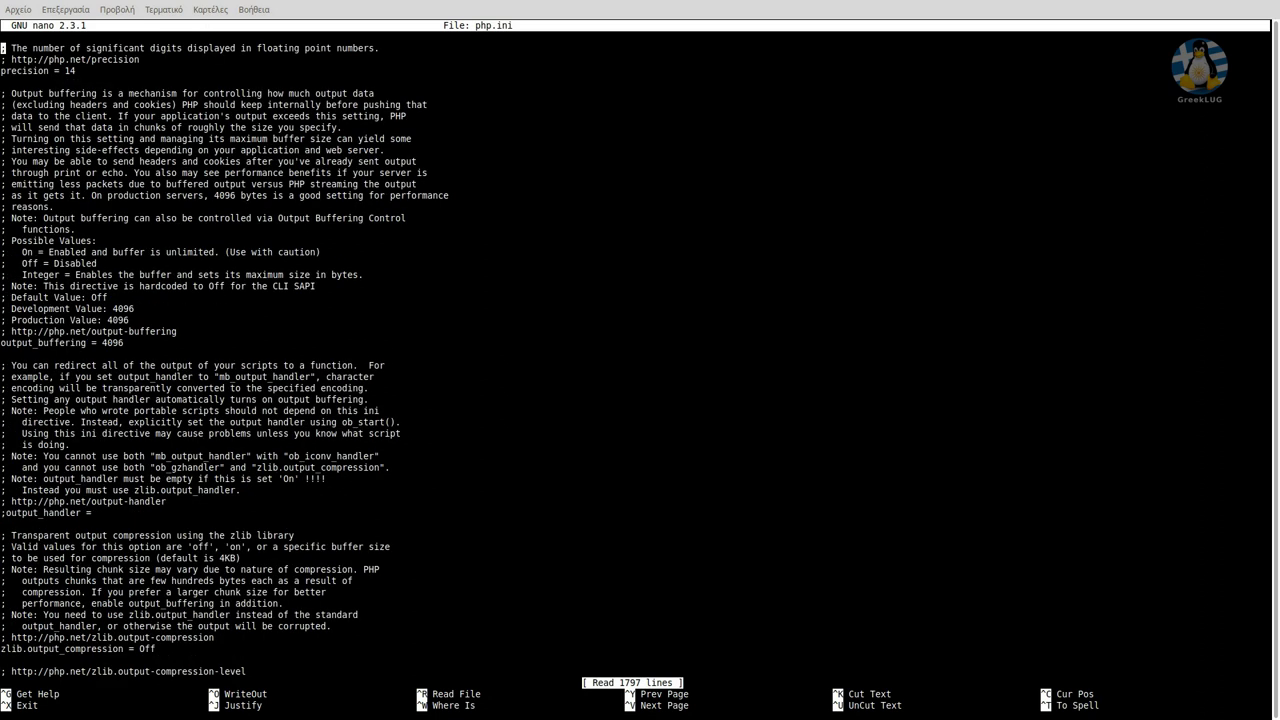
key("ctrl+v")
key("ctrl+v")
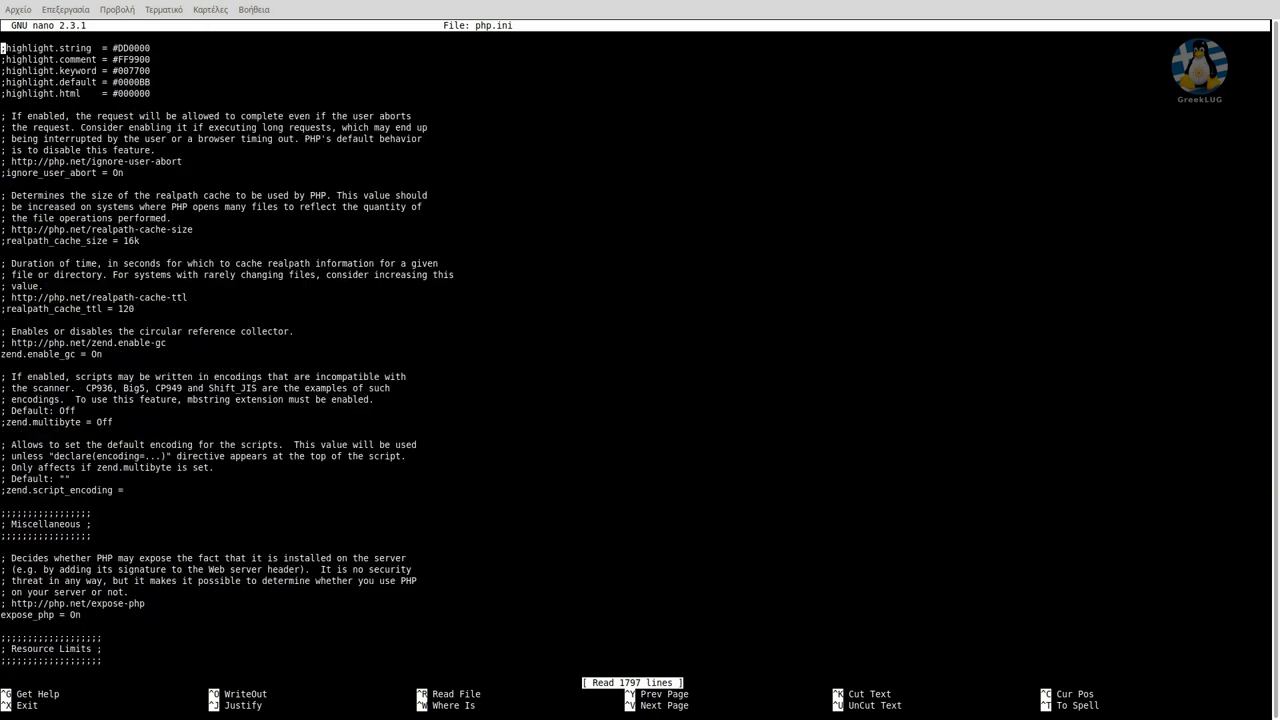
key("ctrl+v")
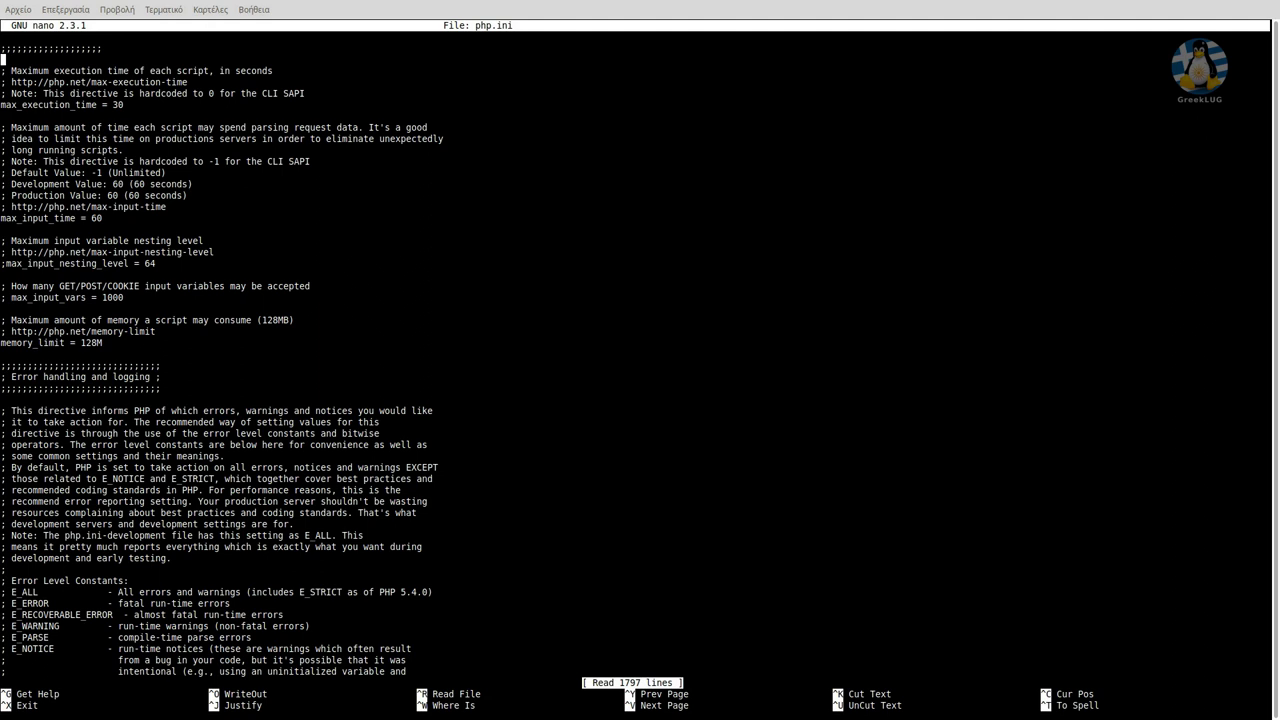
key("Down")
key("Left")
type("0")
key("BackSpace")
key("Down")
key("Down")
key("Down")
key("Down")
key("Down")
key("Down")
key("Down")
key("Down")
key("Down")
key("Down")
key("BackSpace")
type("12")
Save the modified php.ini under its own name and exit nano.
key("Down")
key("Down")
key("Down")
key("Down")
key("Down")
key("Down")
key("Down")
key("Down")
key("Down")
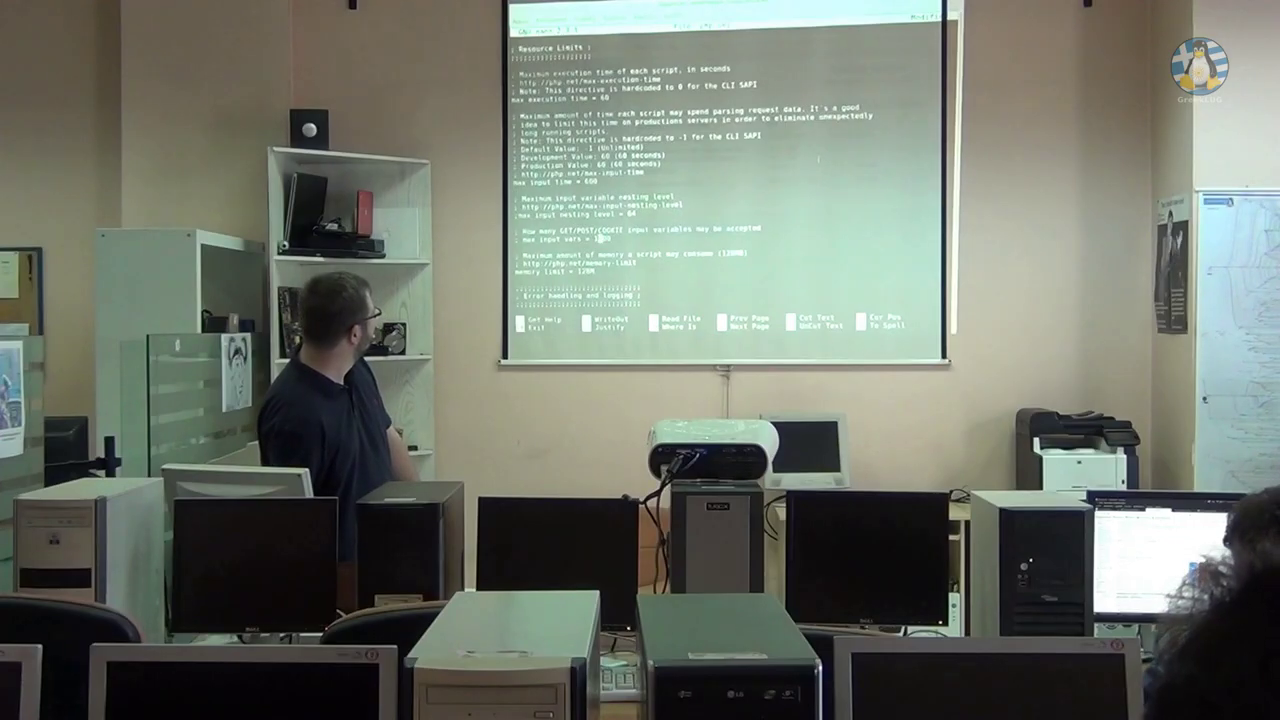
key("Down")
key("Down")
key("Down")
key("Down")
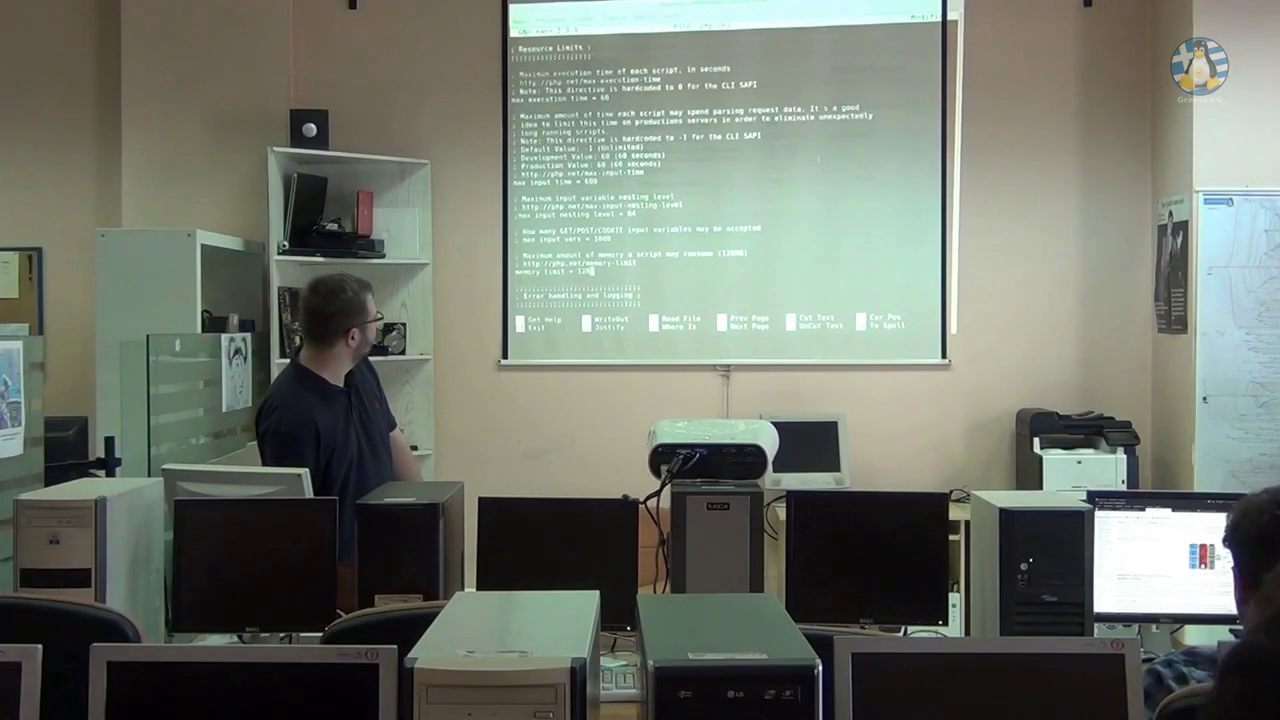
key("Right")
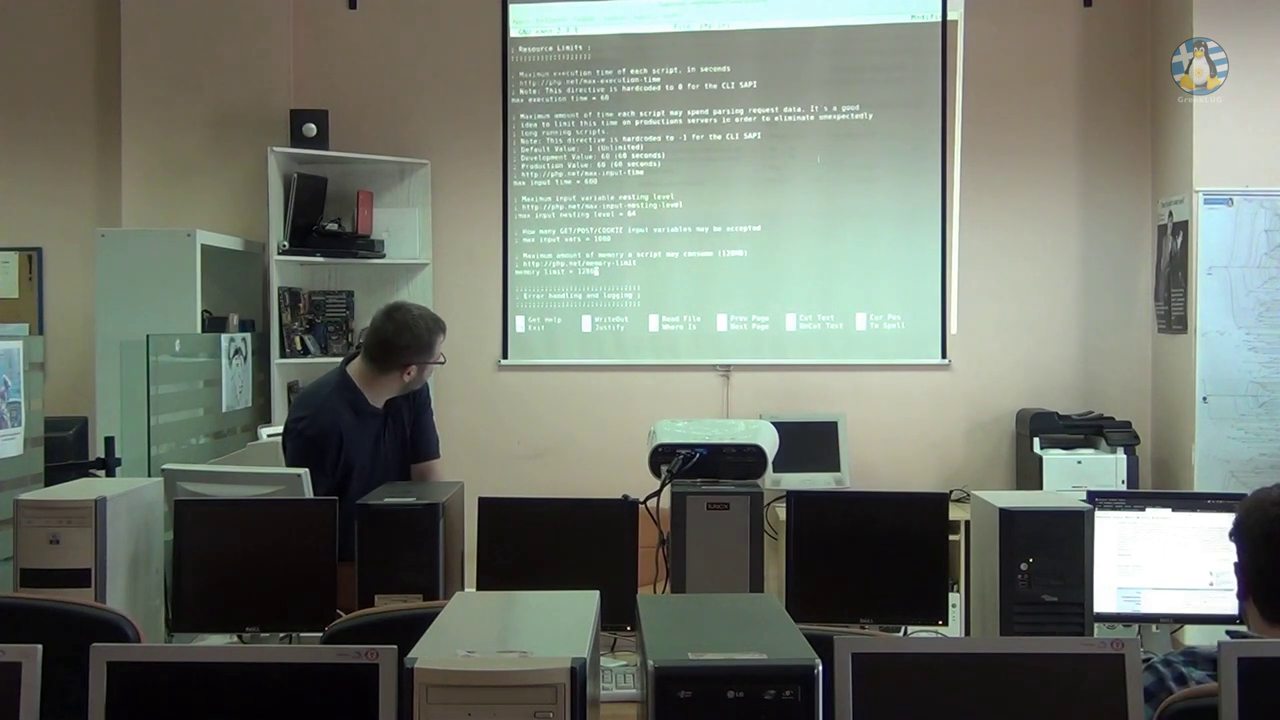
key("ctrl+x")
key("y")
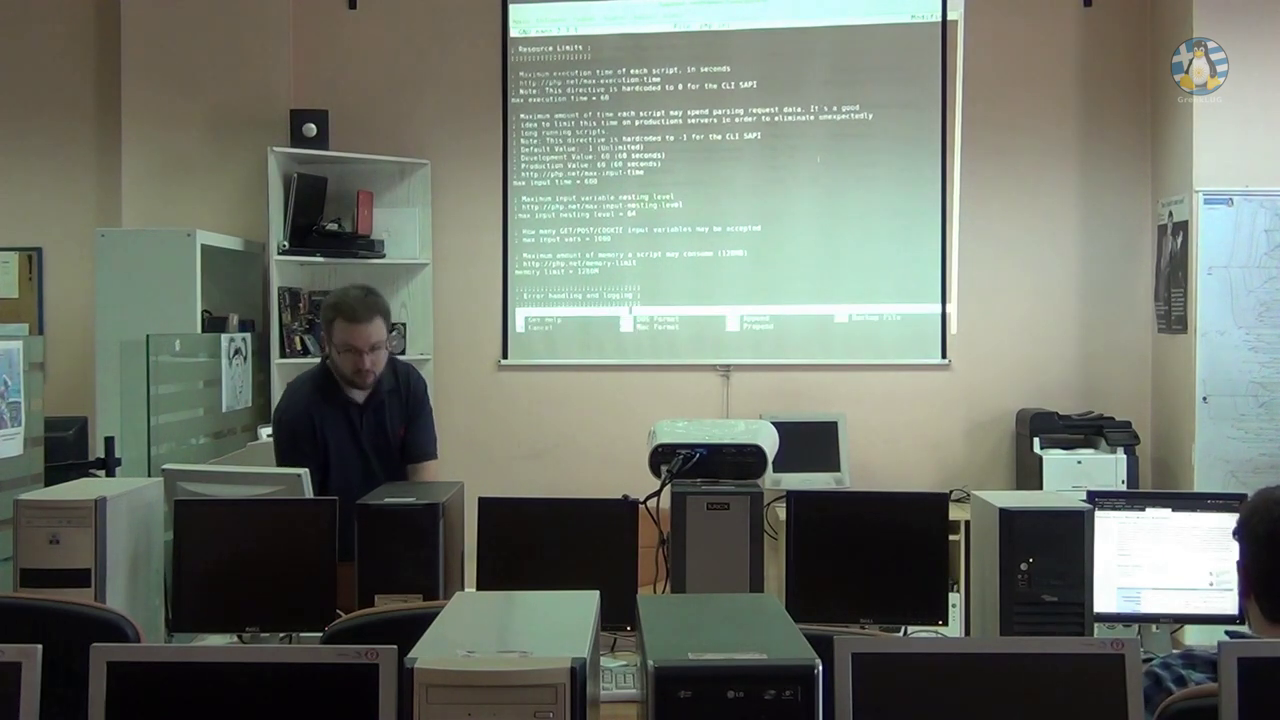
key("Return")
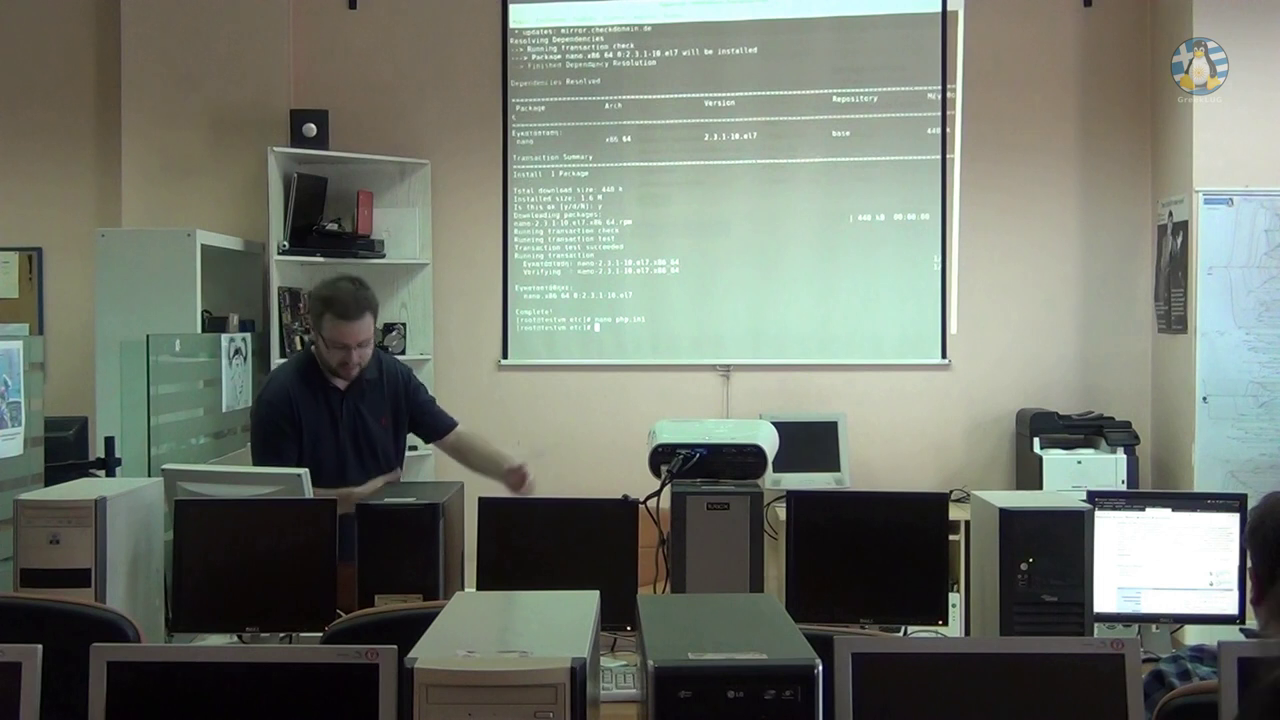
Check the httpd service status with service httpd status.
type("service")
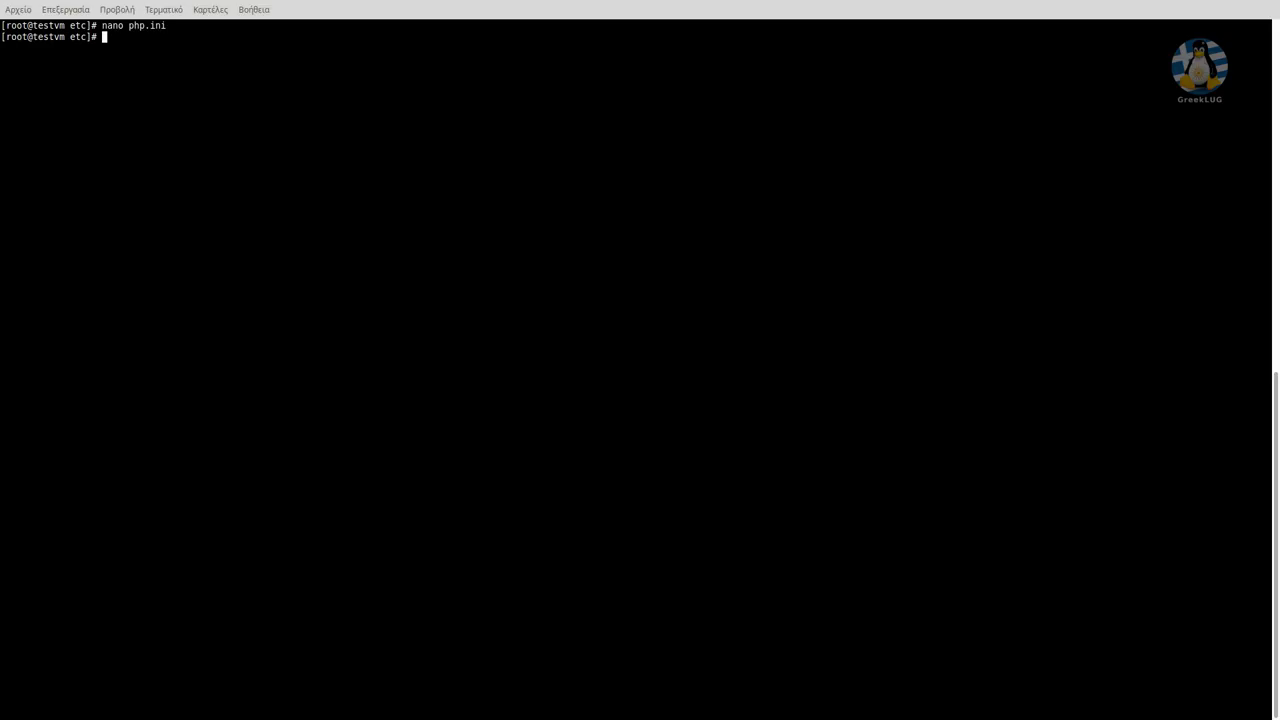
type("service httpd status")
key("Return")
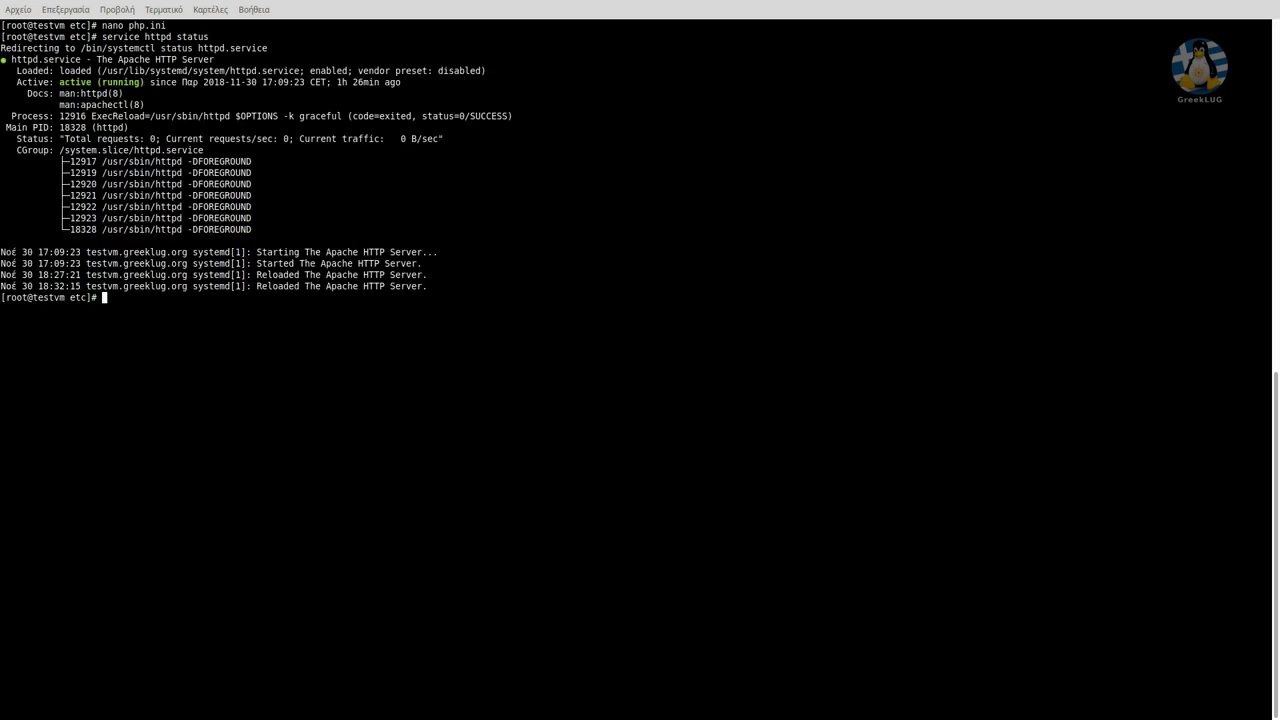
Restart Apache with service httpd restart.
key("Up")
key("BackSpace")
key("BackSpace")
key("BackSpace")
key("BackSpace")
key("BackSpace")
key("BackSpace")
type("restart")
key("Return")
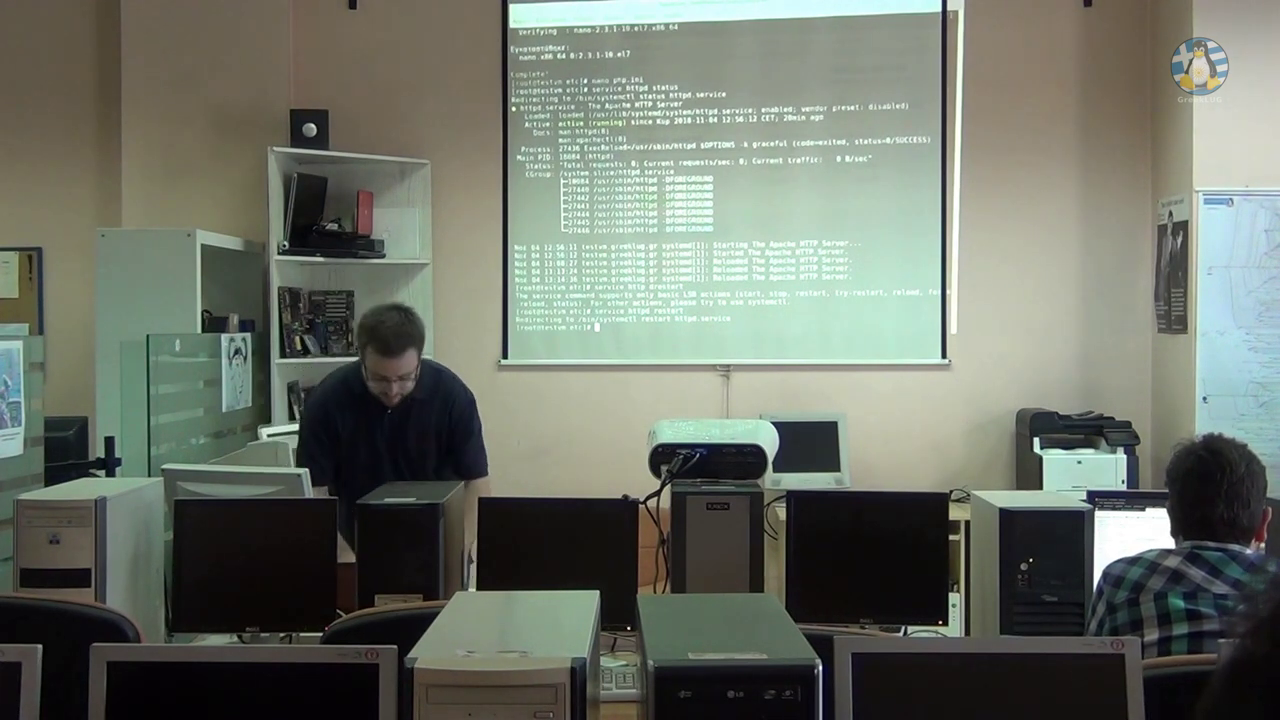
Clear the screen and show PHP 5.4.16 with php -v and MariaDB 5.5.60 with mysql -V.
key("ctrl+l")
type("php -v")
key("Return")
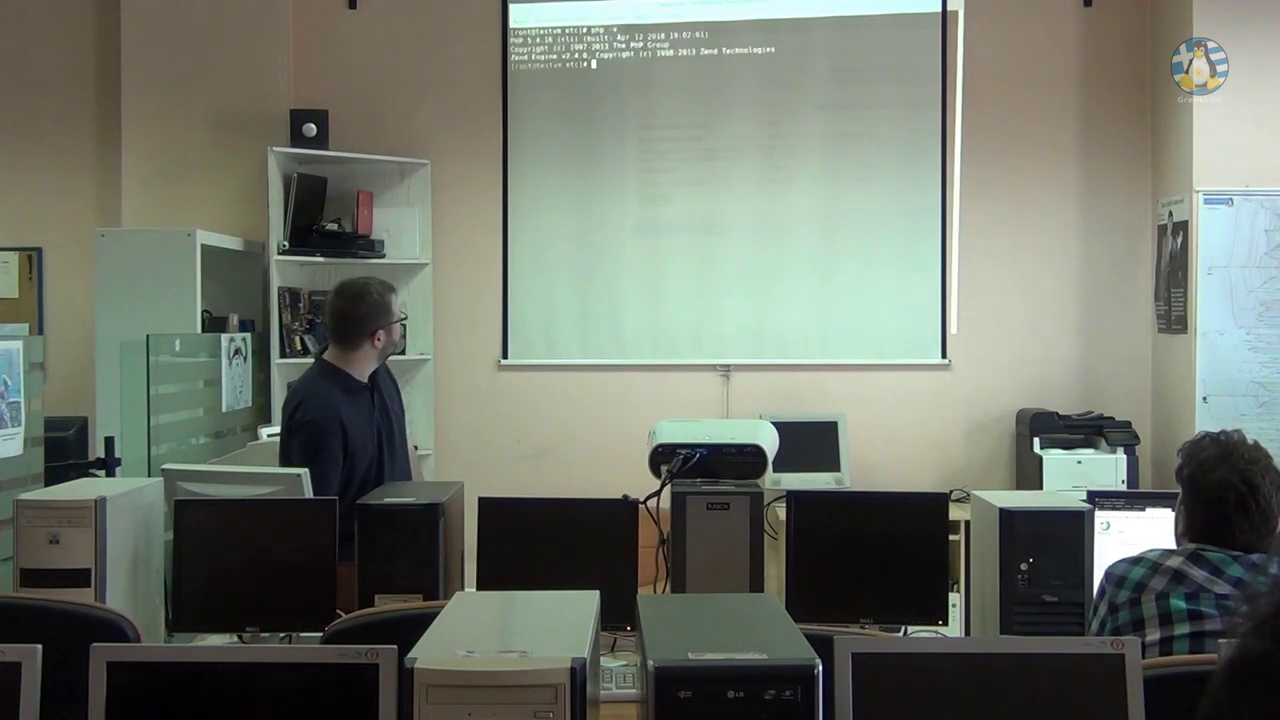
type("php ")
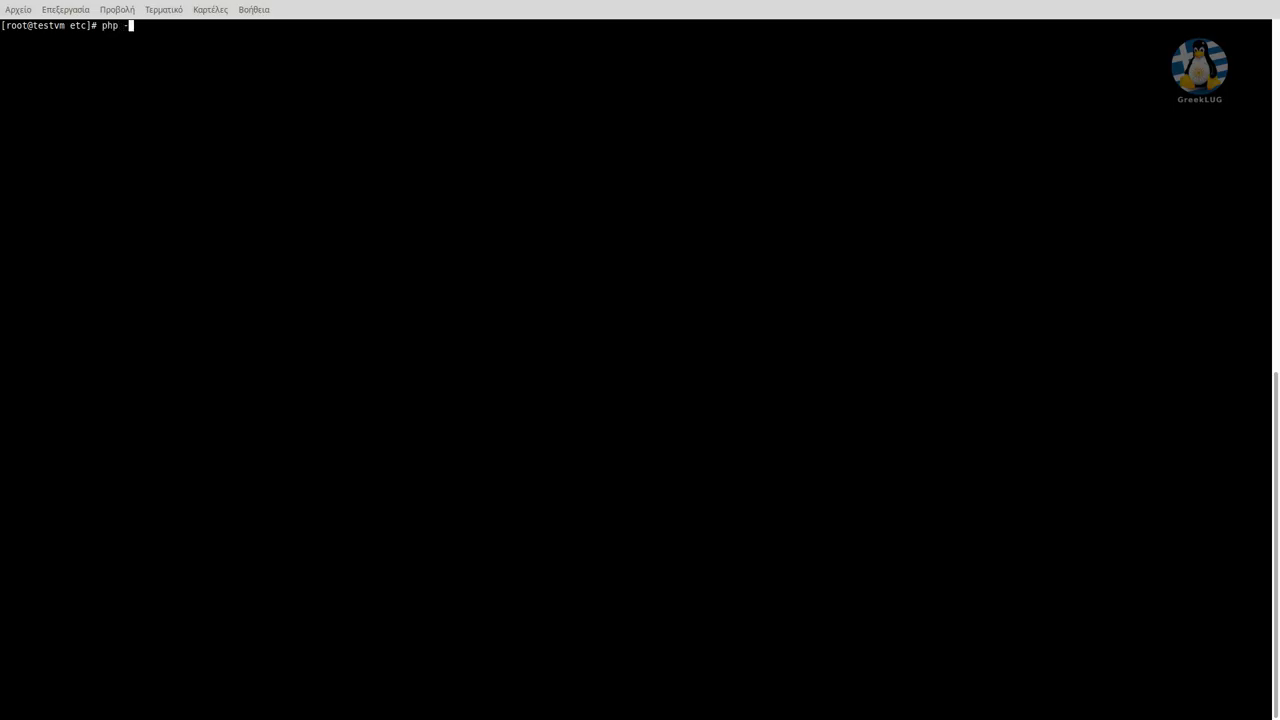
type("-v")
key("Return")
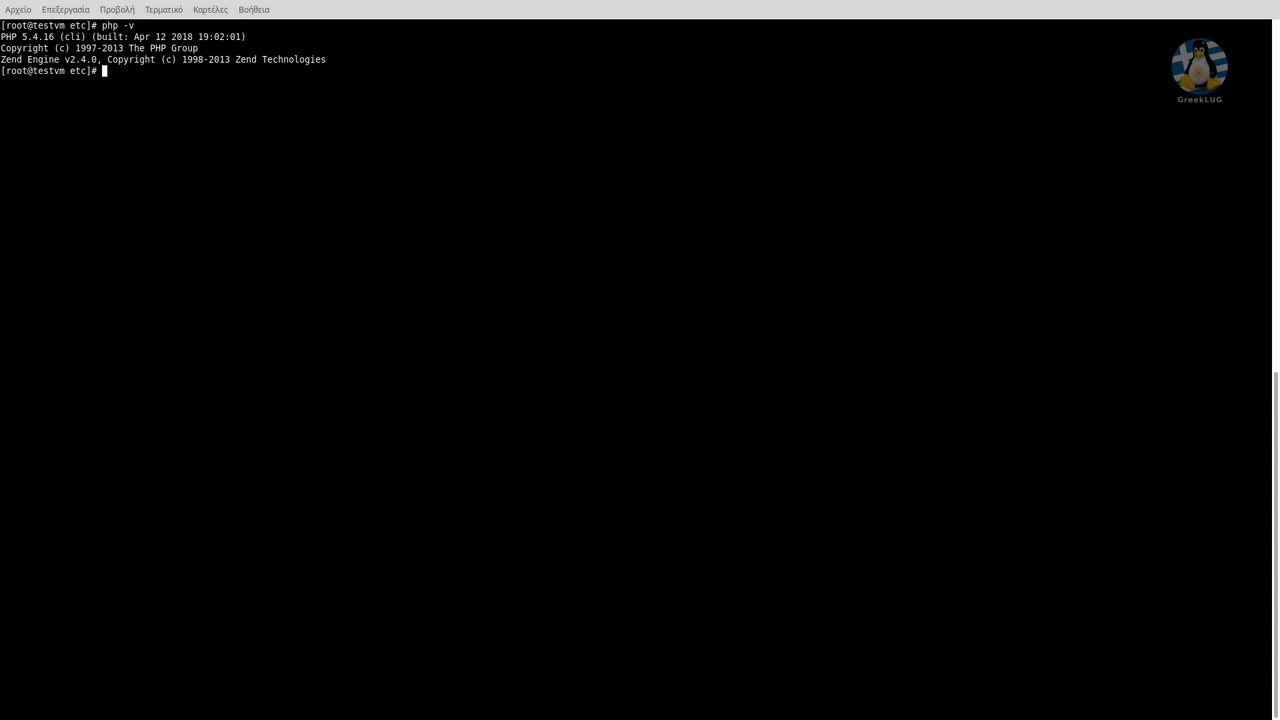
type("mysql -V")
key("Return")
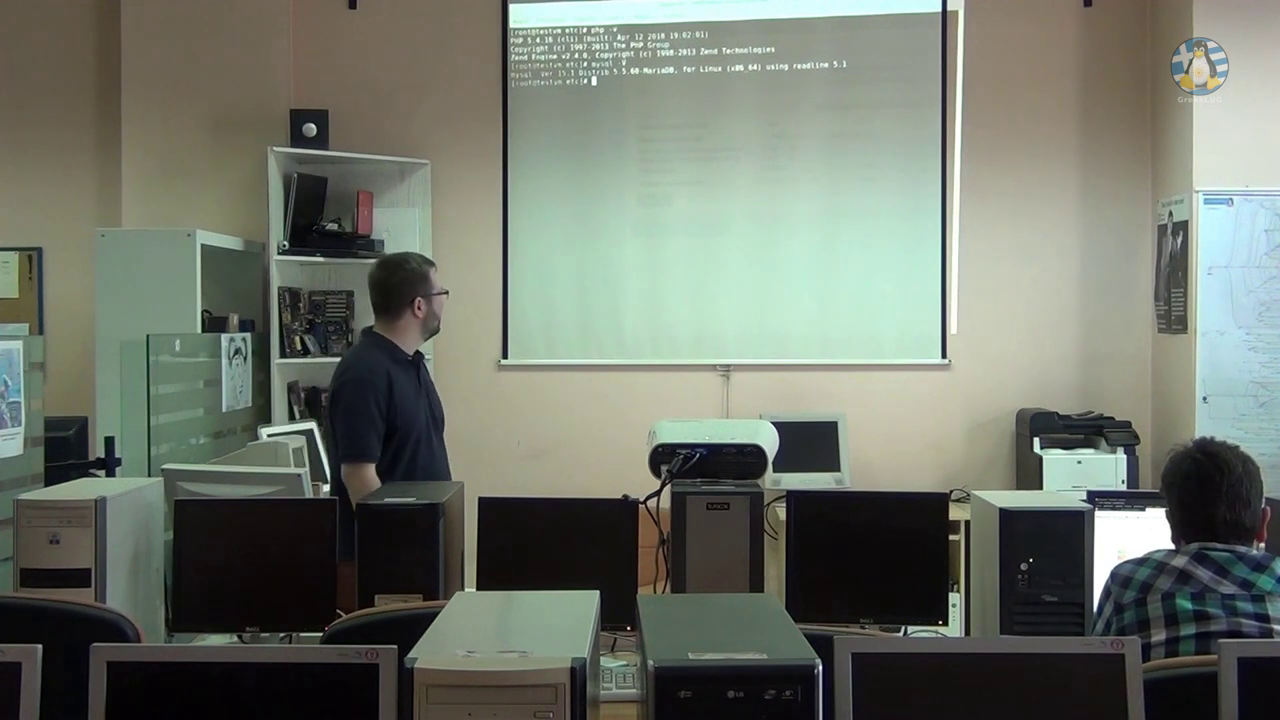
Query the mysql service status, then rerun as service mariadb status to see it active (running).
type("syst")
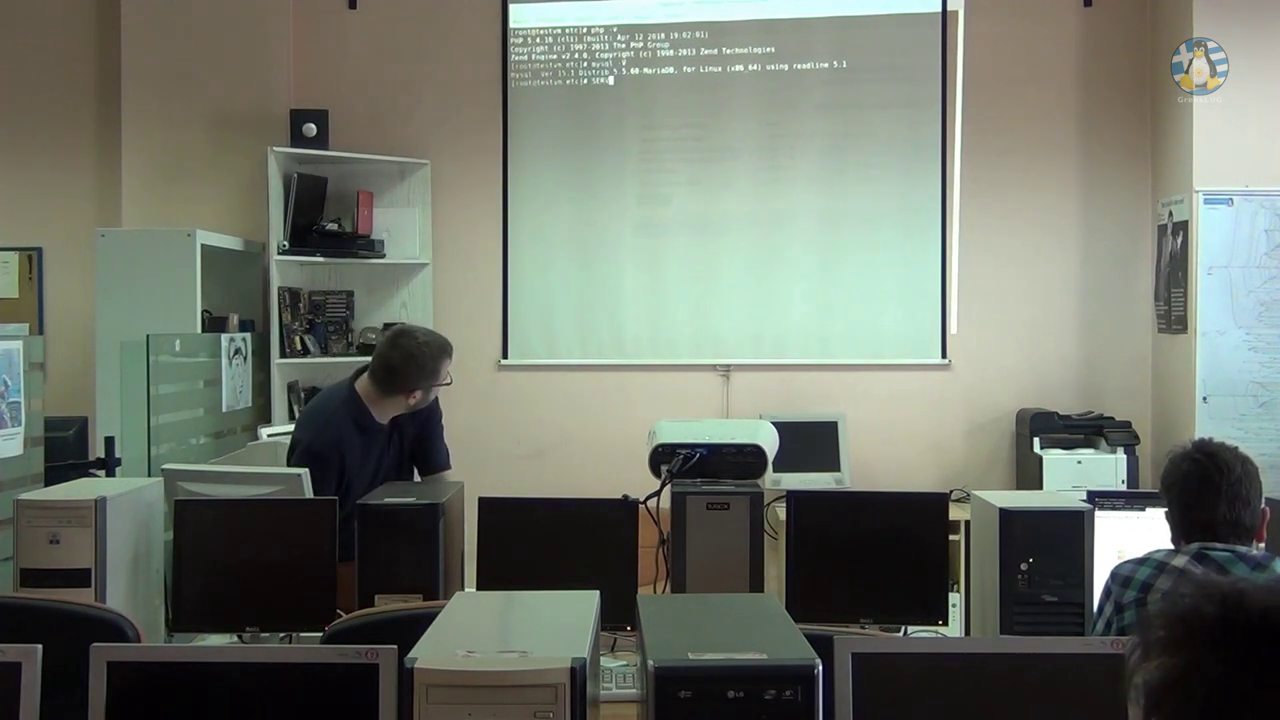
key("BackSpace")
key("BackSpace")
key("BackSpace")
key("BackSpace")
type("sysvice mysql")
type(" STATUS")
key("Return")
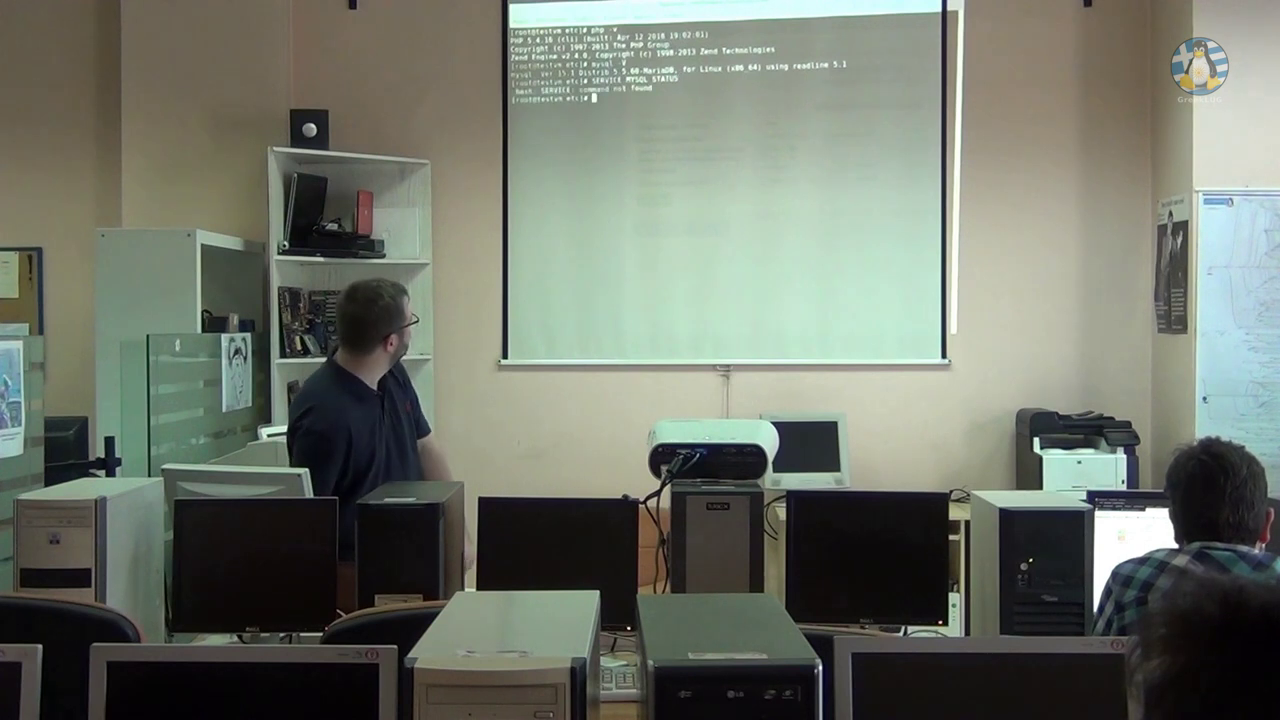
type("service mysql status")
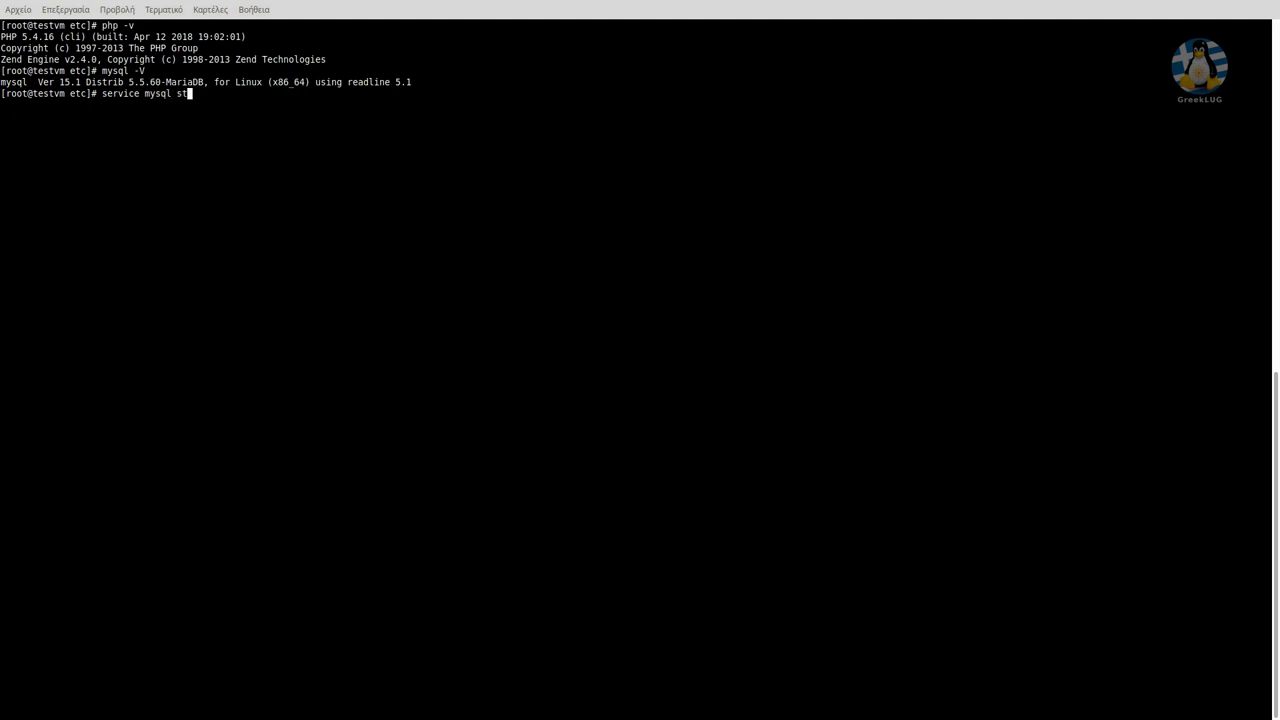
key("Return")
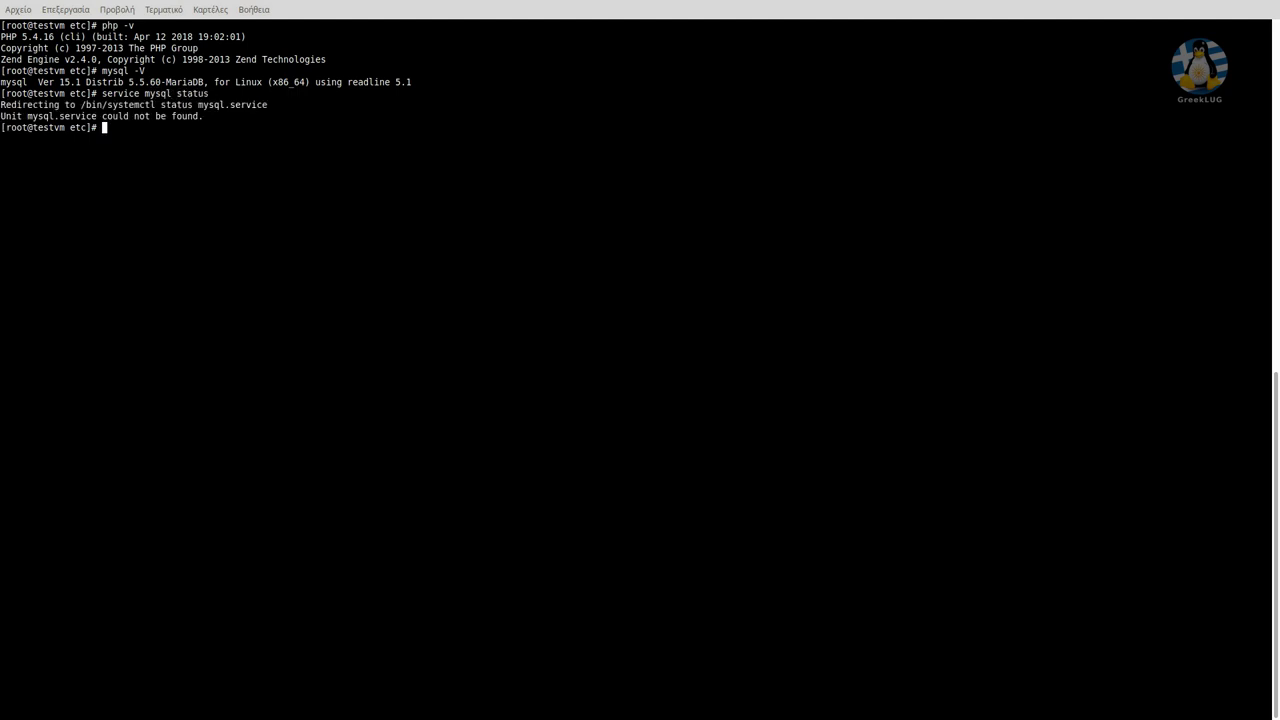
key("Up")
key("BackSpace")
key("BackSpace")
key("BackSpace")
key("BackSpace")
key("BackSpace")
type("mariadb")
key("Return")
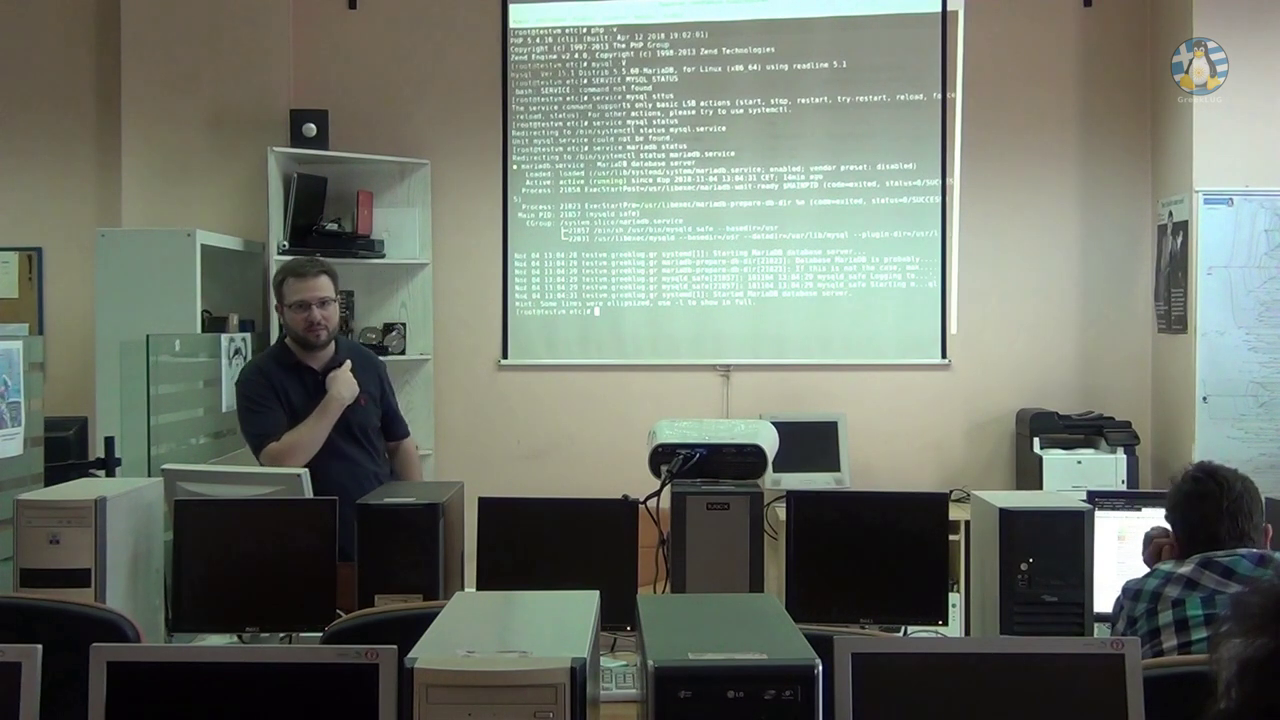
Move into /etc/yum.repos.d/ and create an empty mariadb.repo file.
type("cd ")
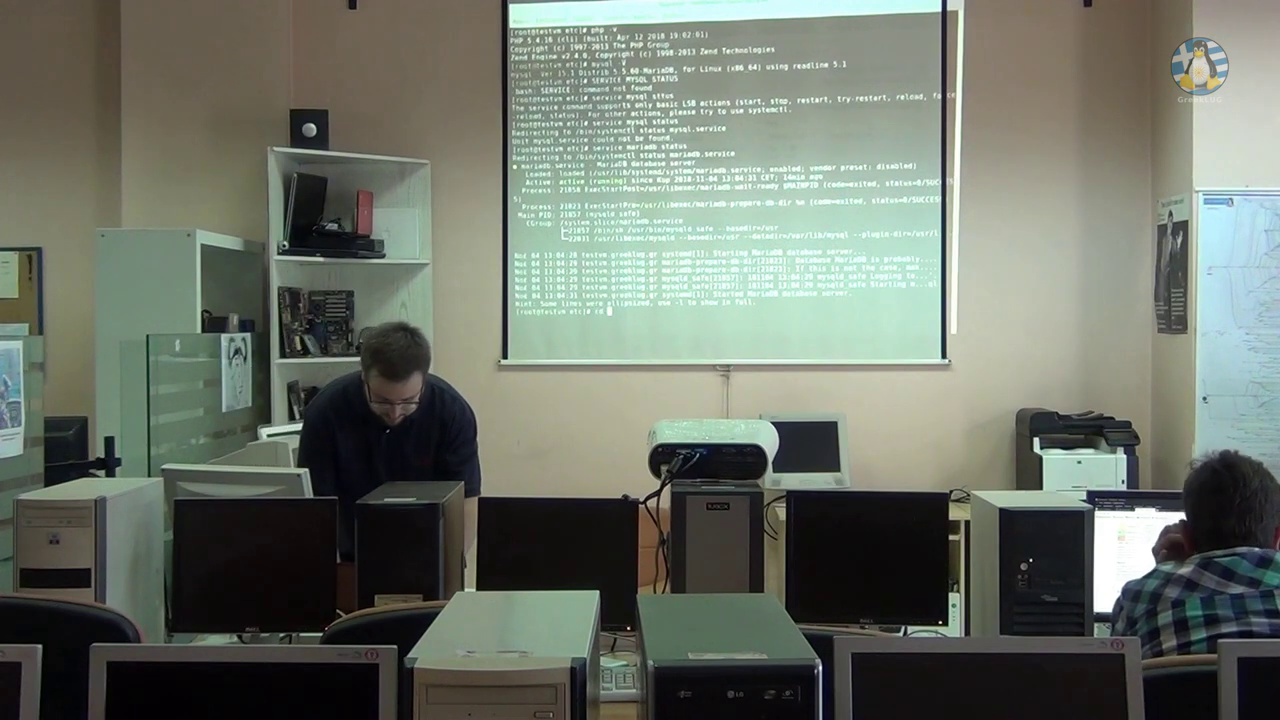
type("/etc/yum.")
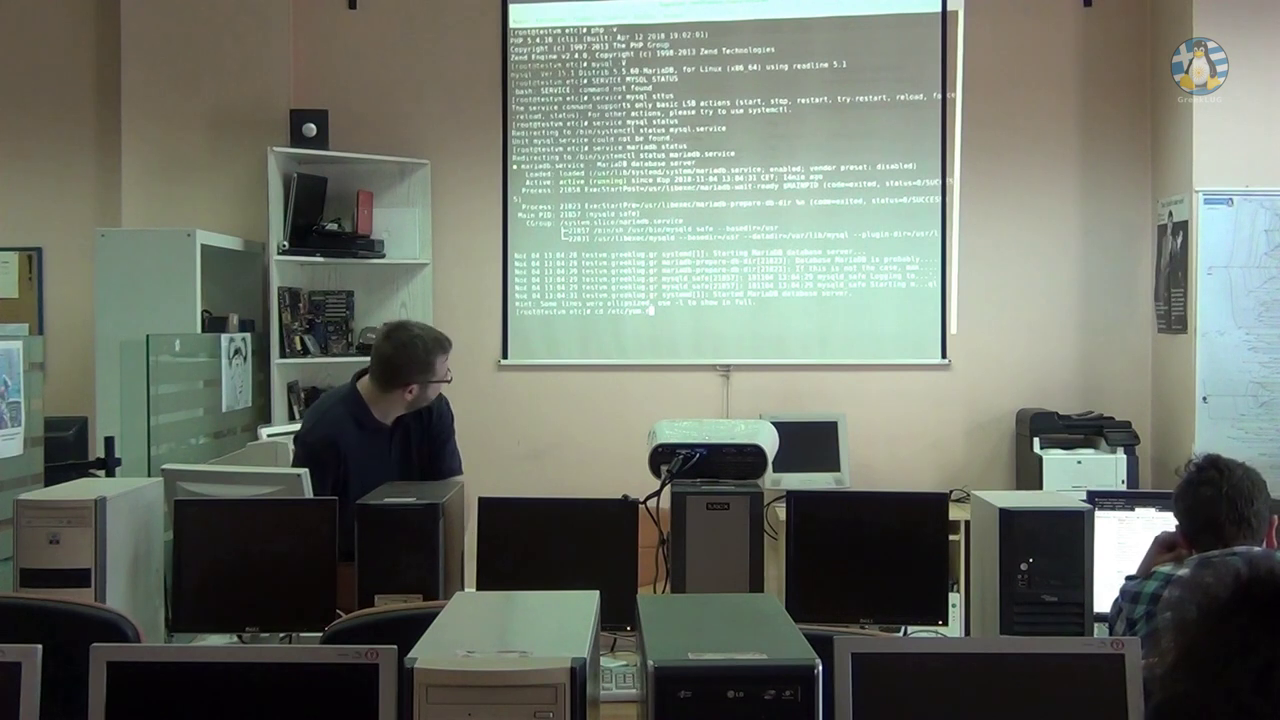
type("repos.d")
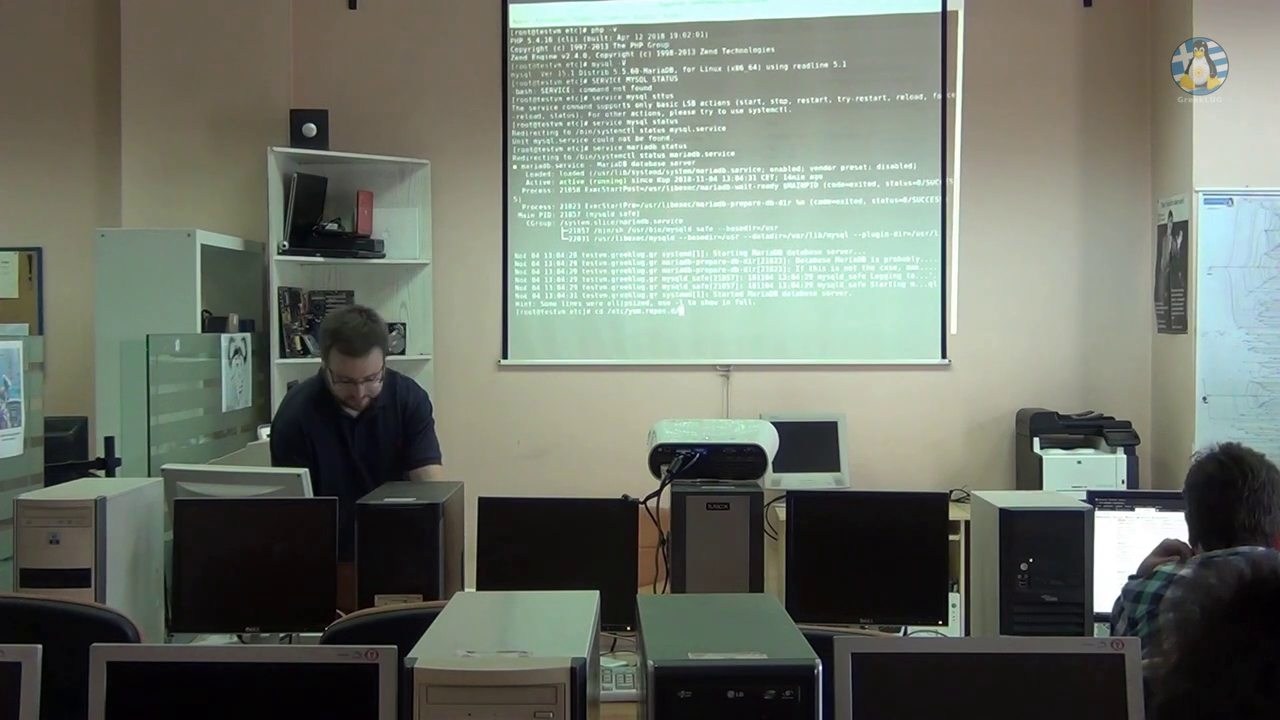
type("/")
key("Return")
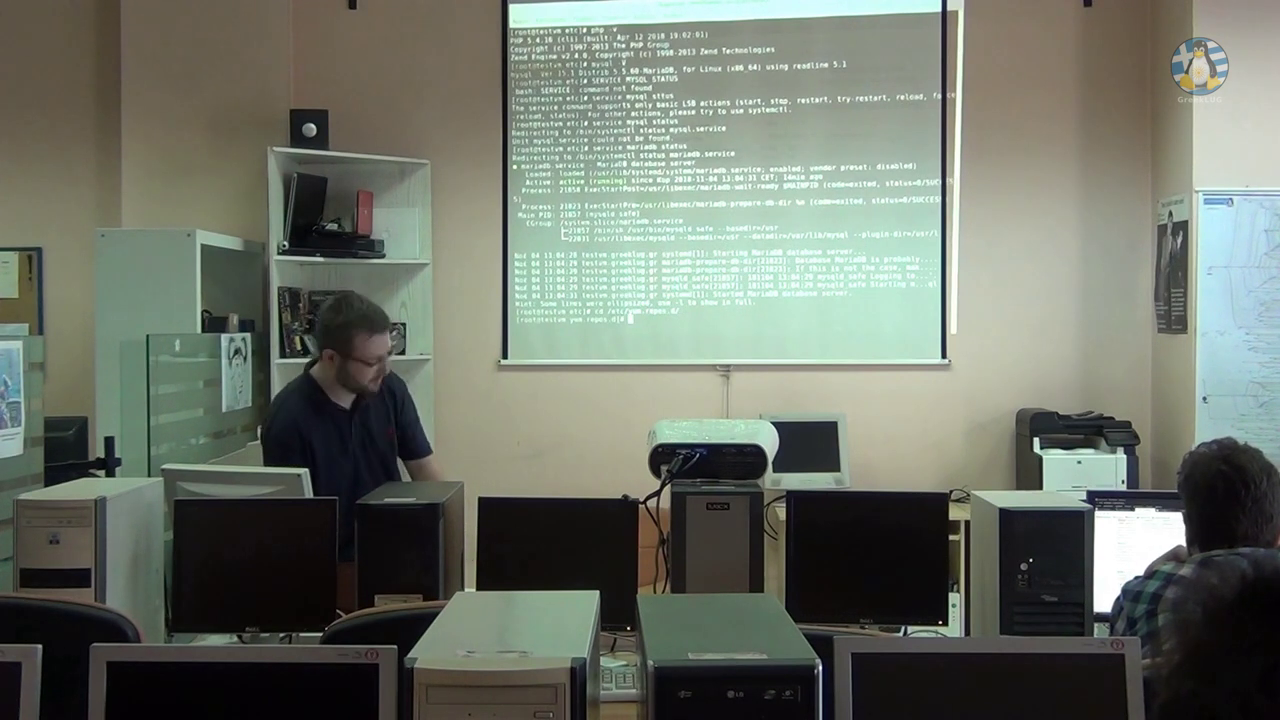
type("clear")
key("Return")
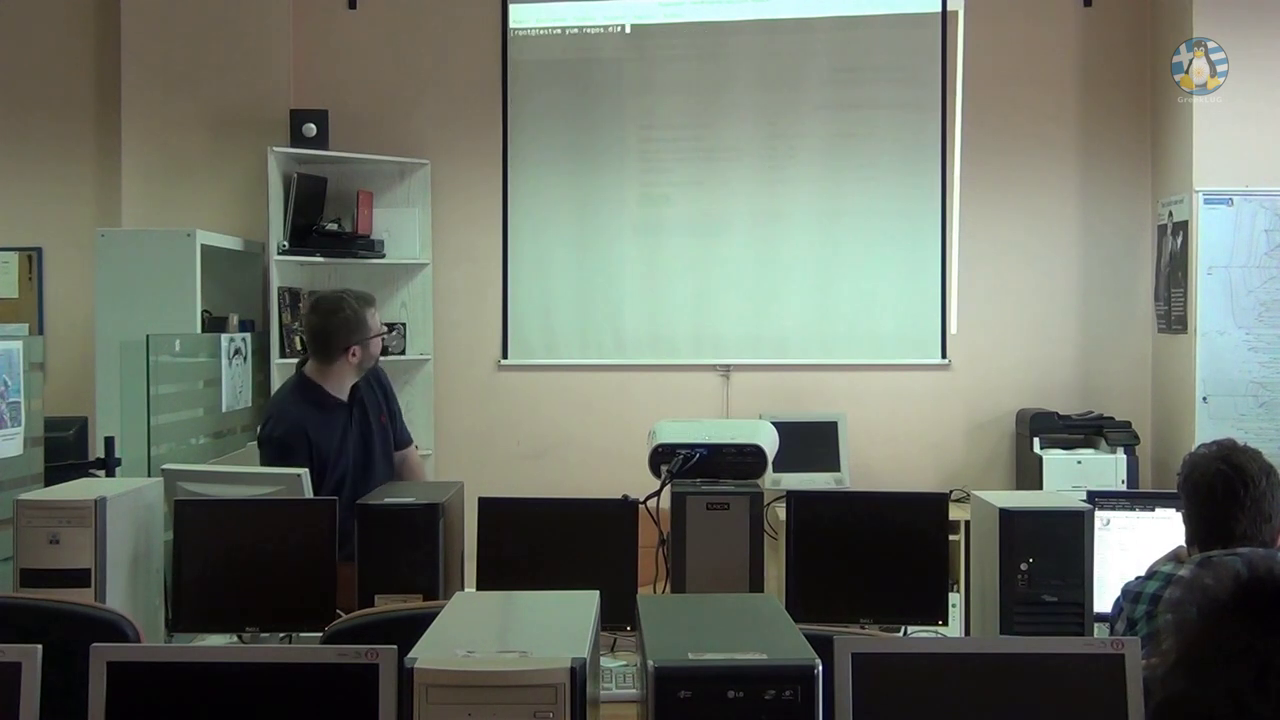
type("cd /etc/yum.repos.d/")
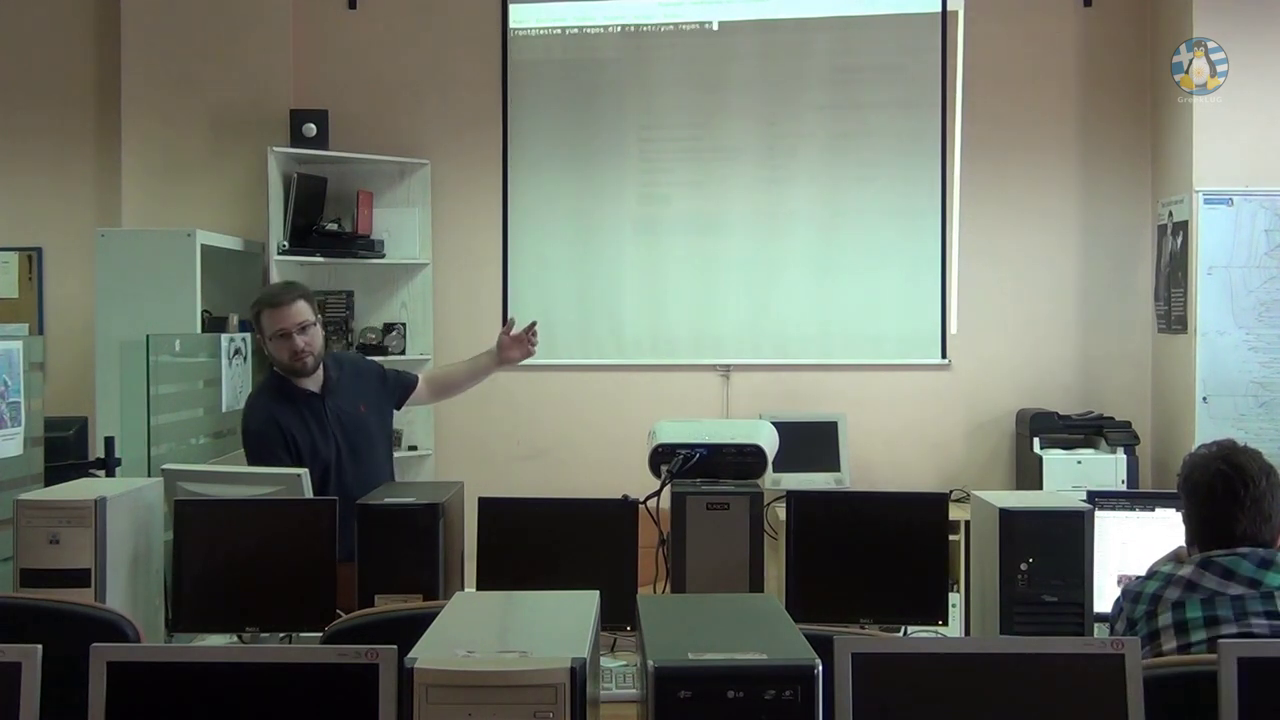
key("Down")
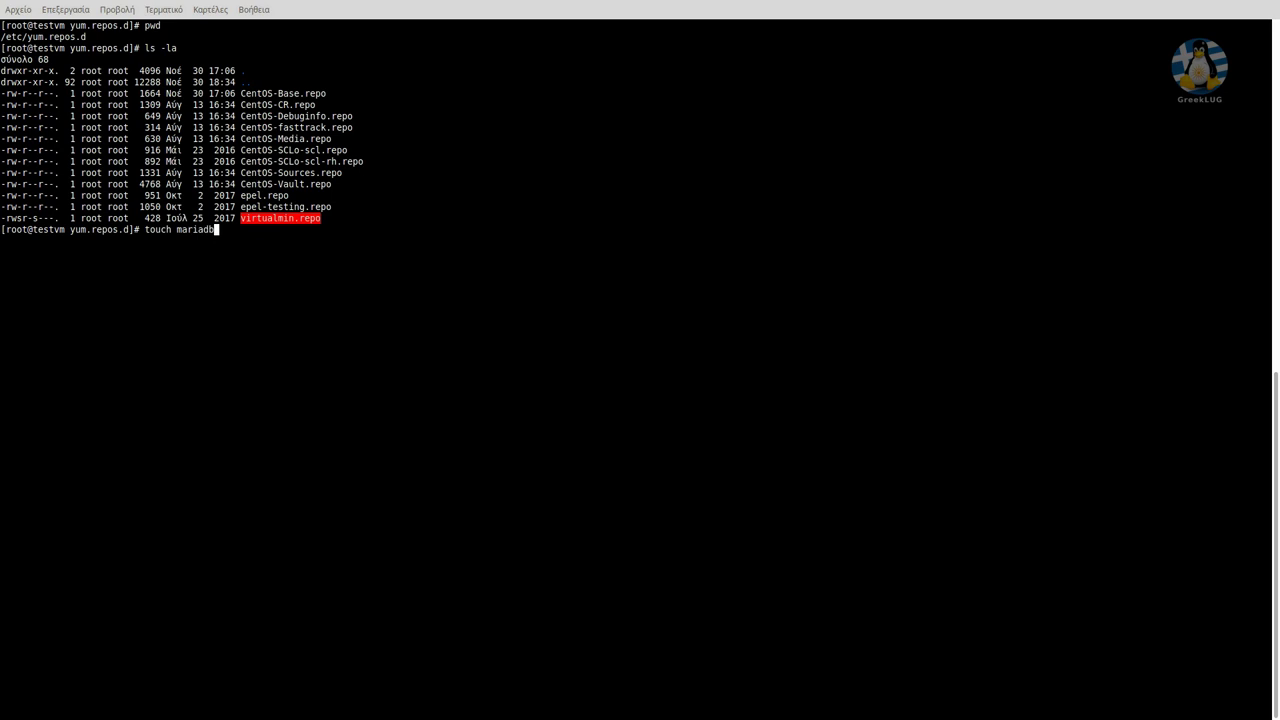
key("Return")
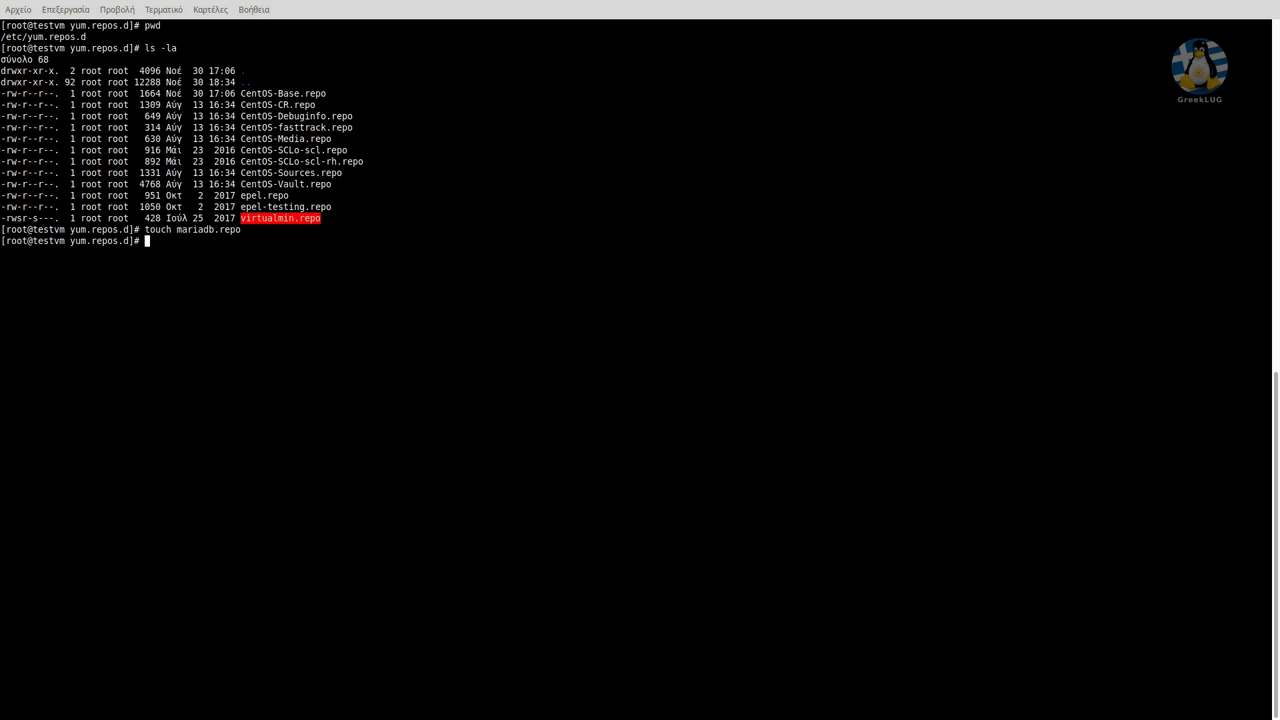
Open mariadb.repo in nano.
type("nano mar")
key("Tab")
key("Return")
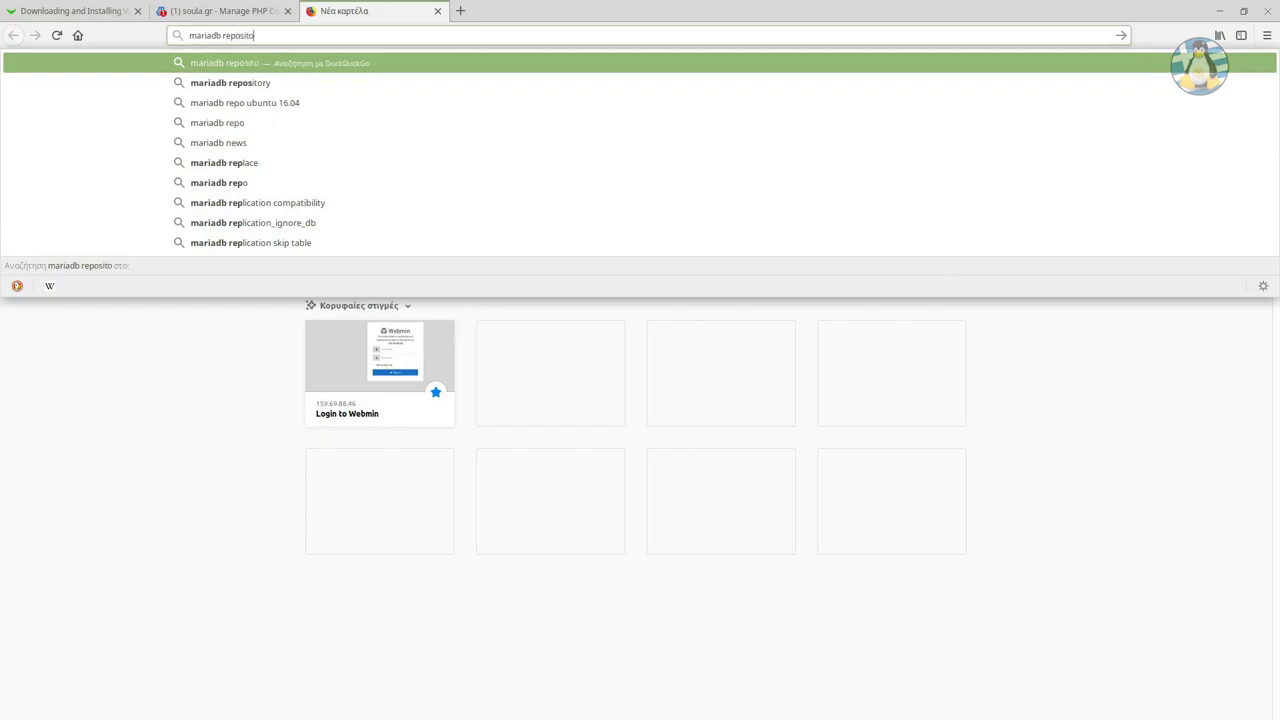
Search 'mariadb repositories' and generate the CentOS 7 (x86_64) MariaDB 10.1 [Stable] repository entry.
type("ries")
key("Return")
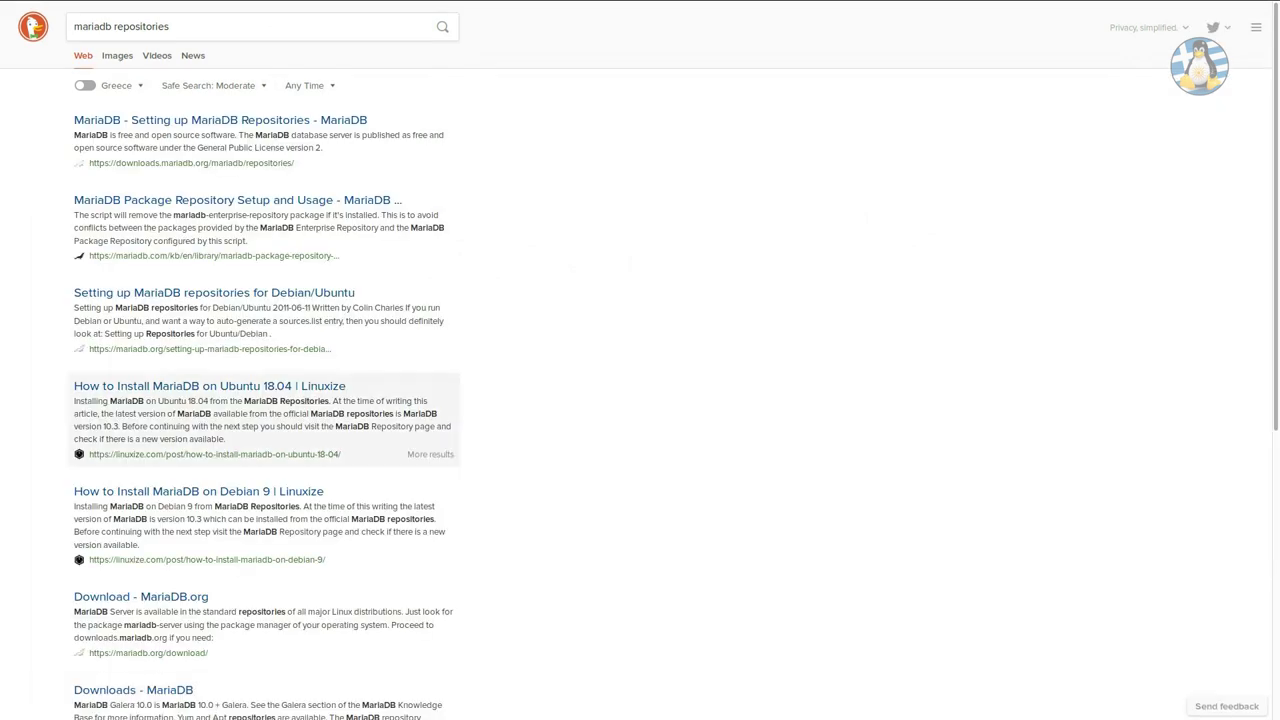
left_click(220, 119)
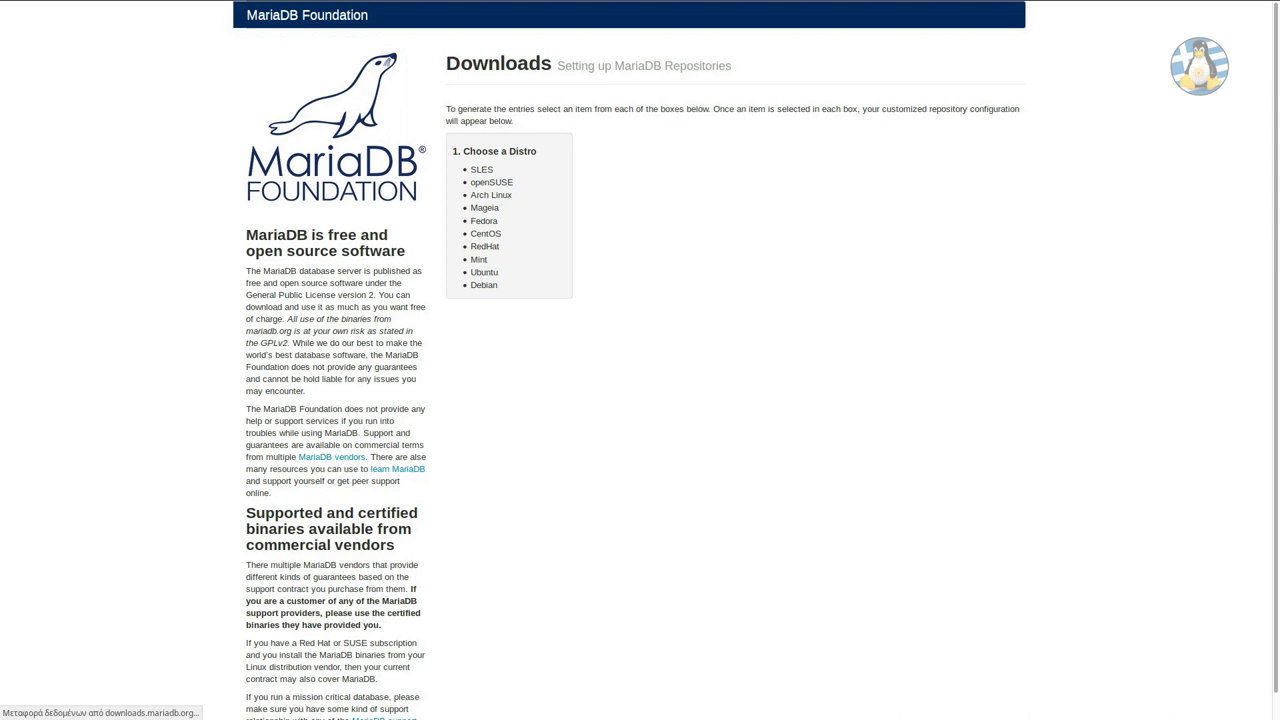
left_click(486, 233)
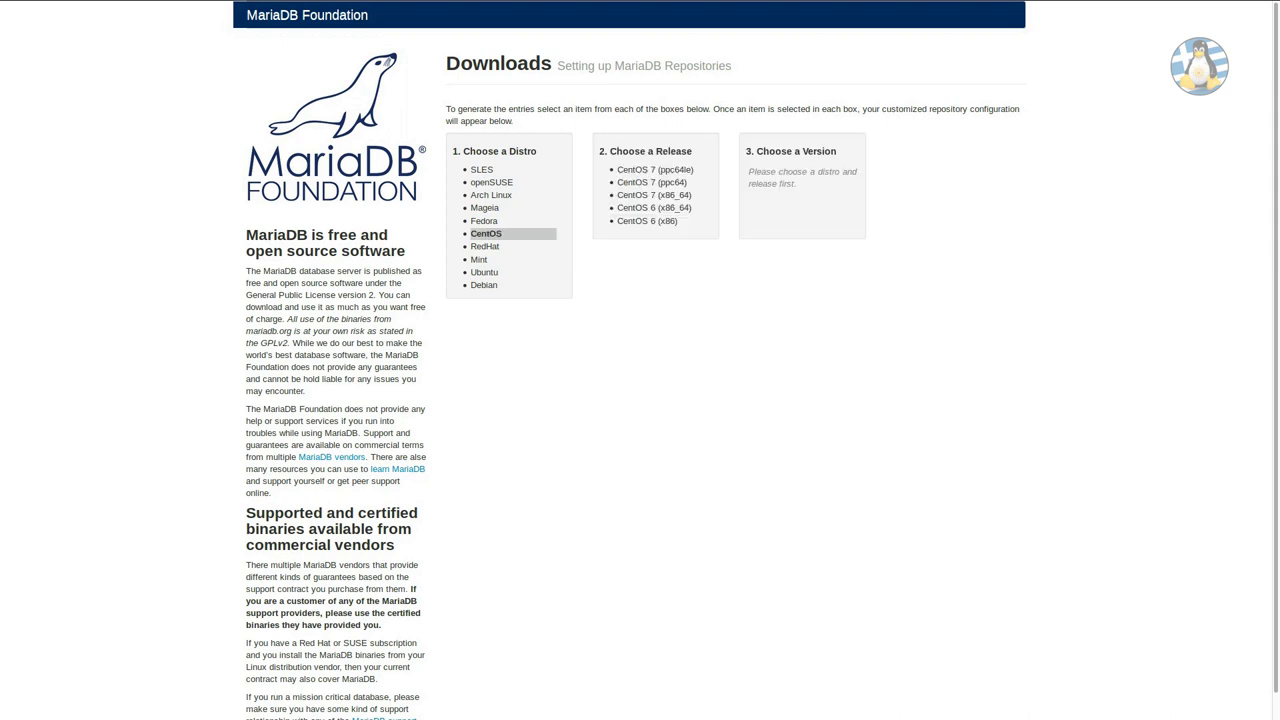
left_click(654, 195)
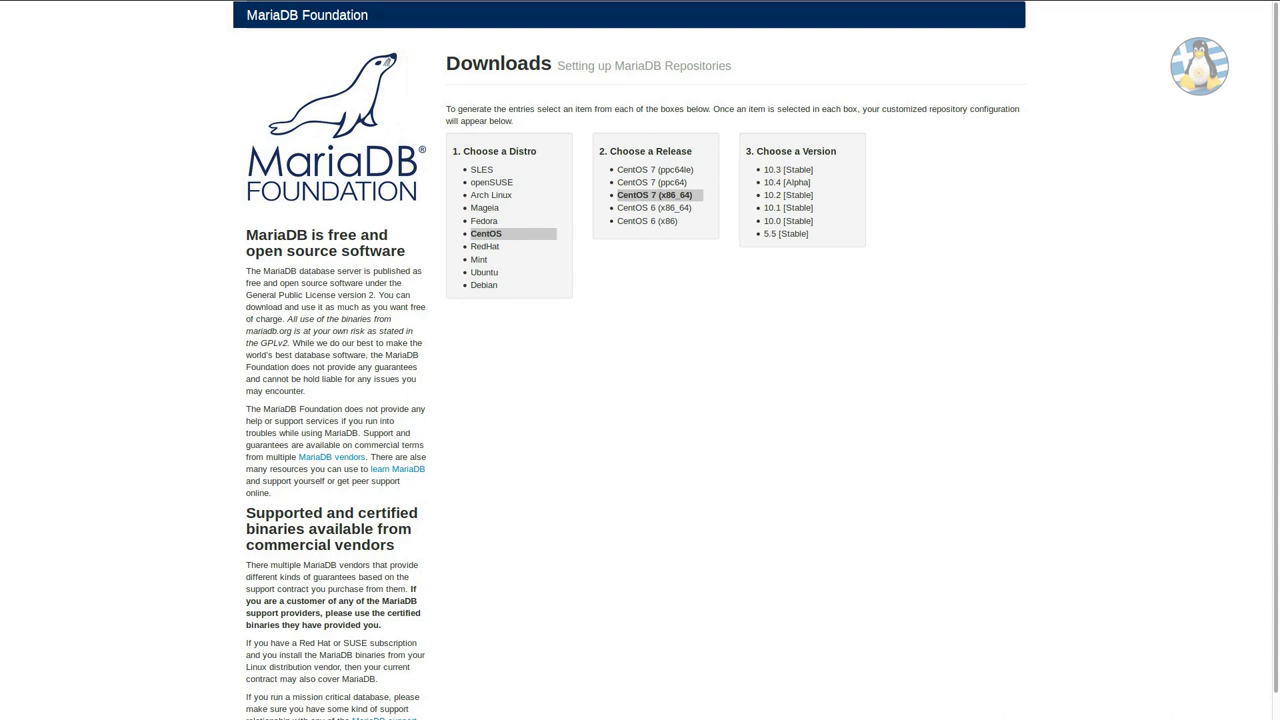
left_click(788, 207)
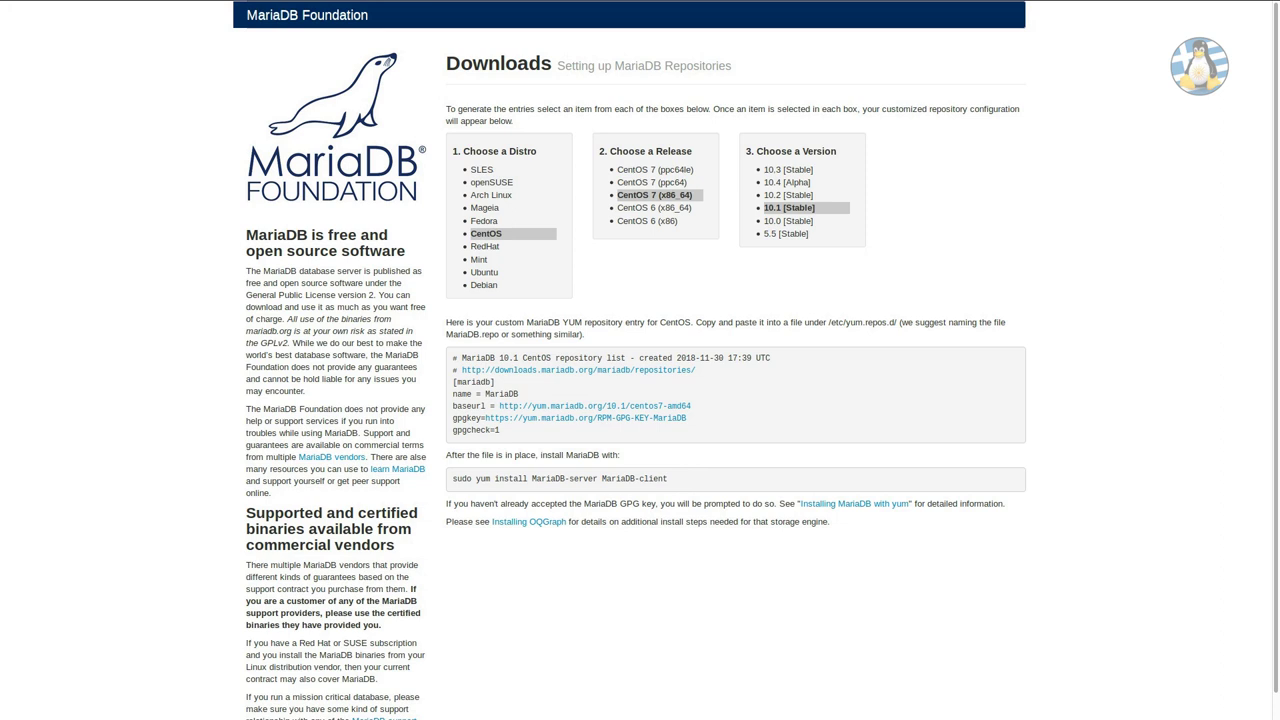
Copy the generated repository configuration block and return to the terminal.
left_click_drag(823, 322, 878, 322)
left_click(888, 322)
left_click_drag(452, 357, 500, 430)
right_click(462, 392)
left_click(490, 405)
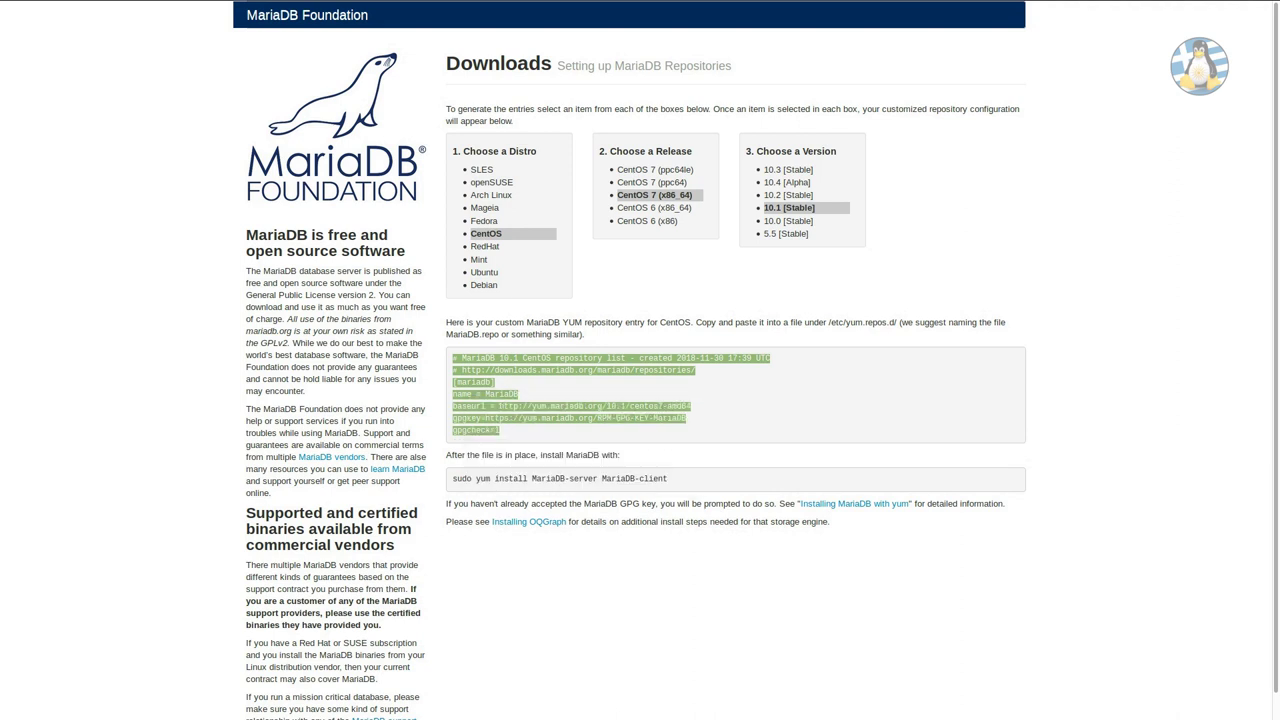
key("alt+Tab")
Paste the repository block into mariadb.repo, run the yum update and accept the 19-package download.
right_click(196, 181)
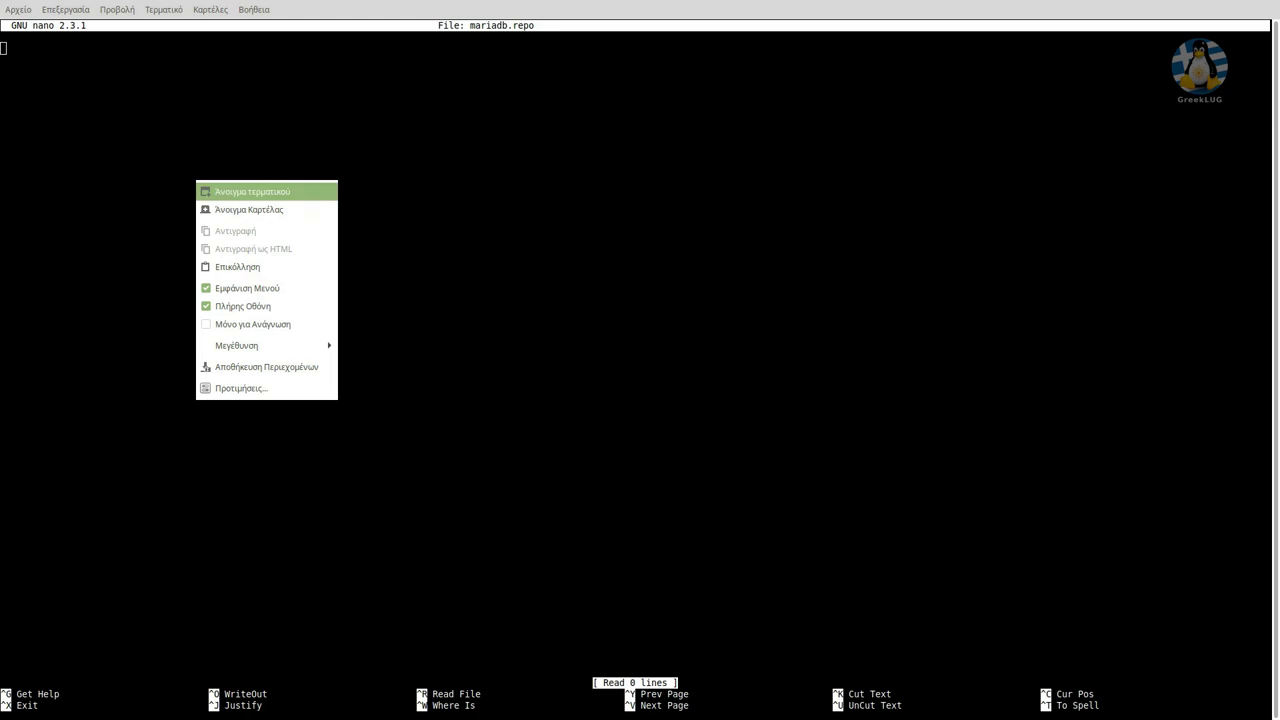
left_click(230, 266)
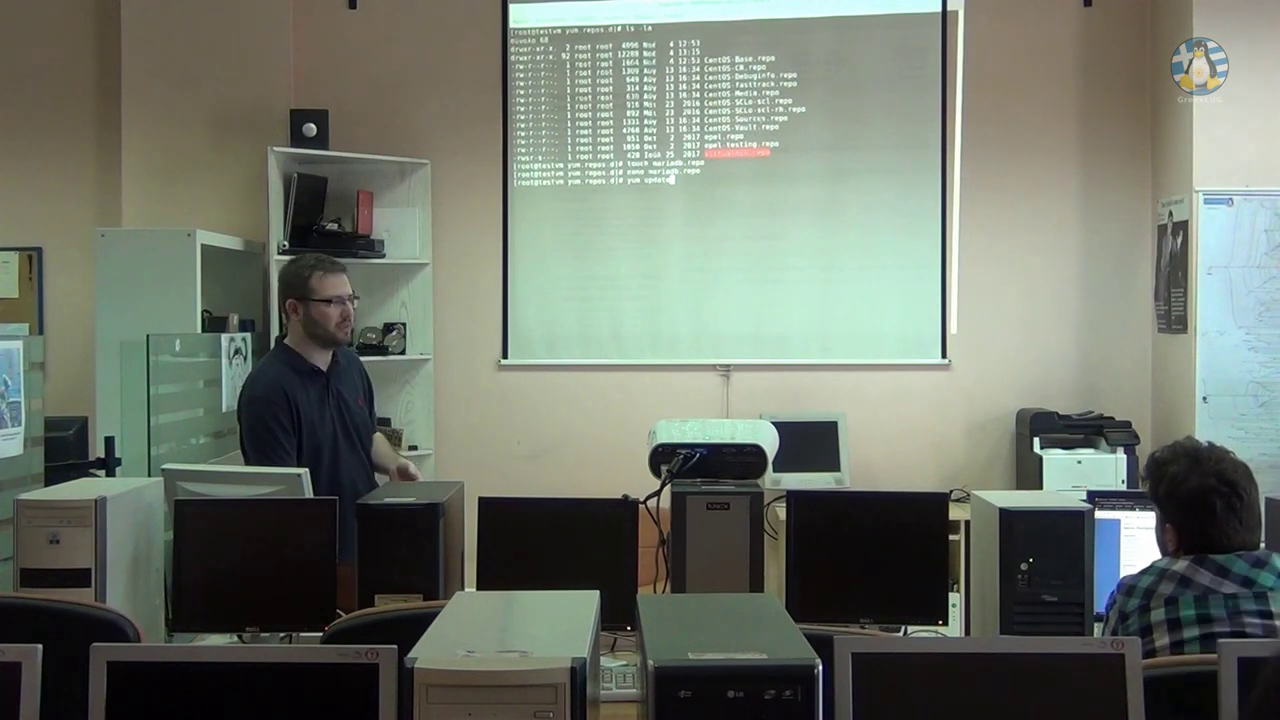
key("Return")
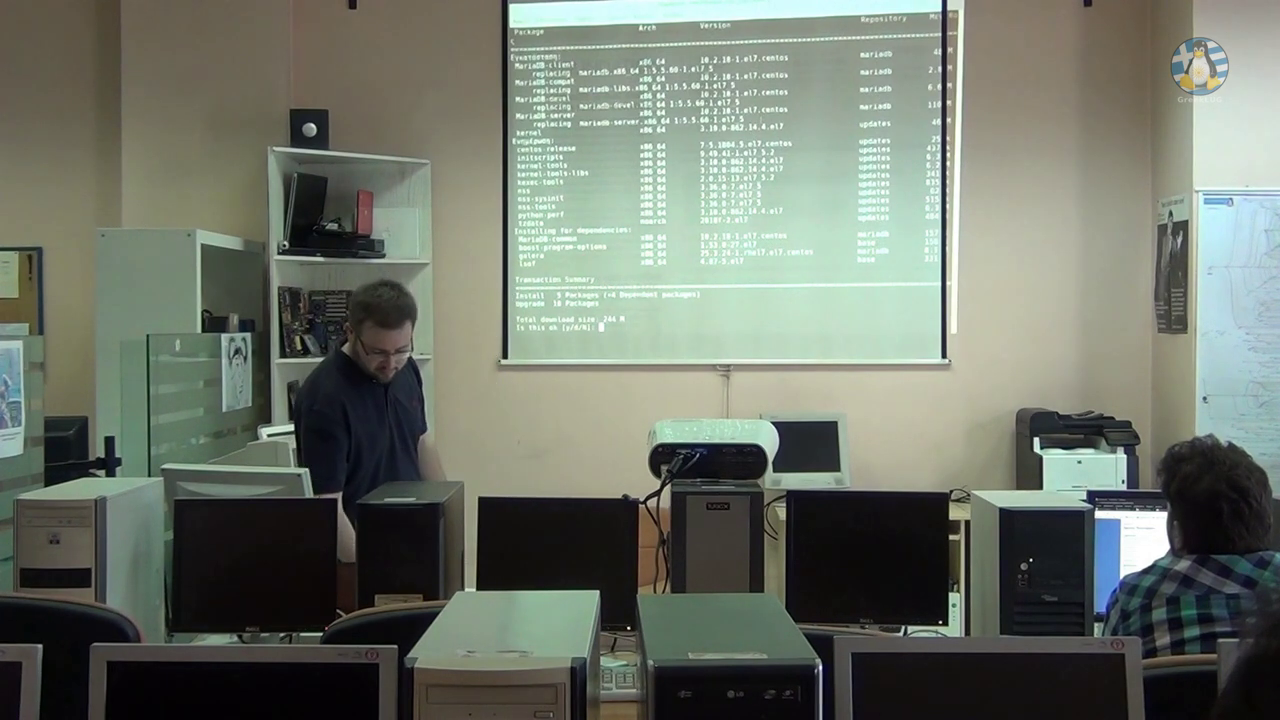
type("y")
key("Return")
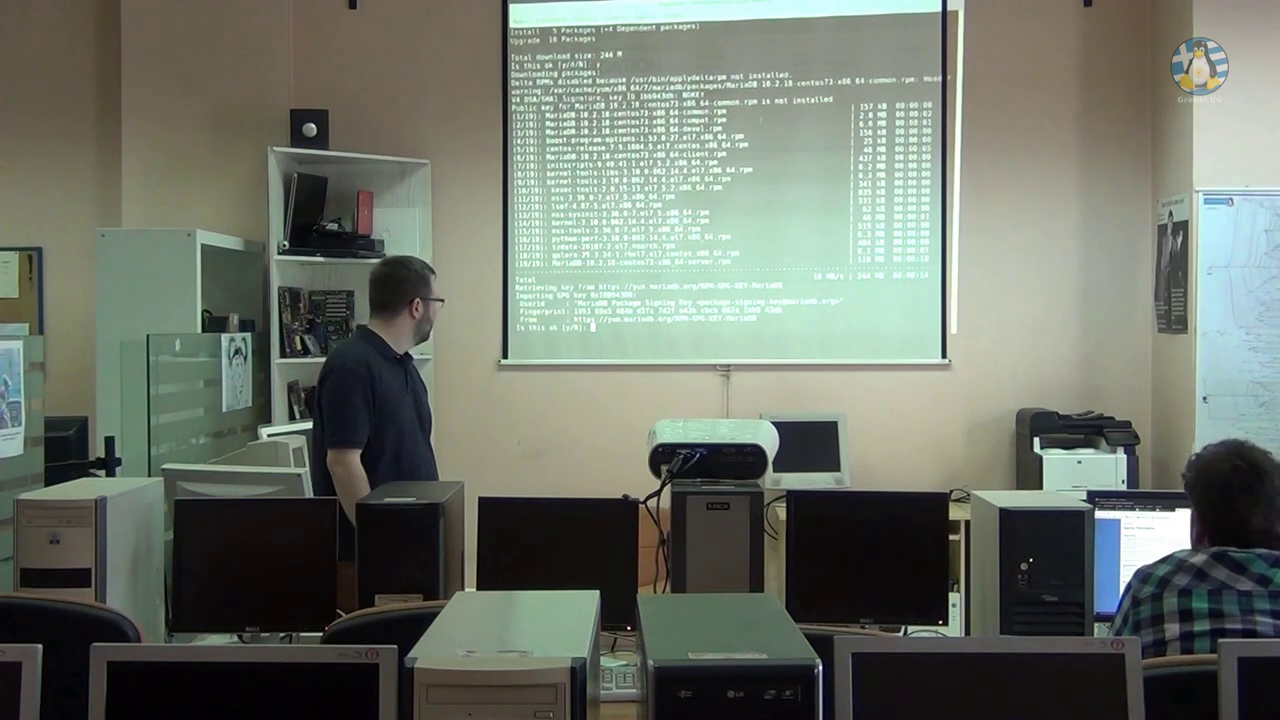
Accept the MariaDB GPG key import so the packages install, then return to the Webmin dashboard.
type("y")
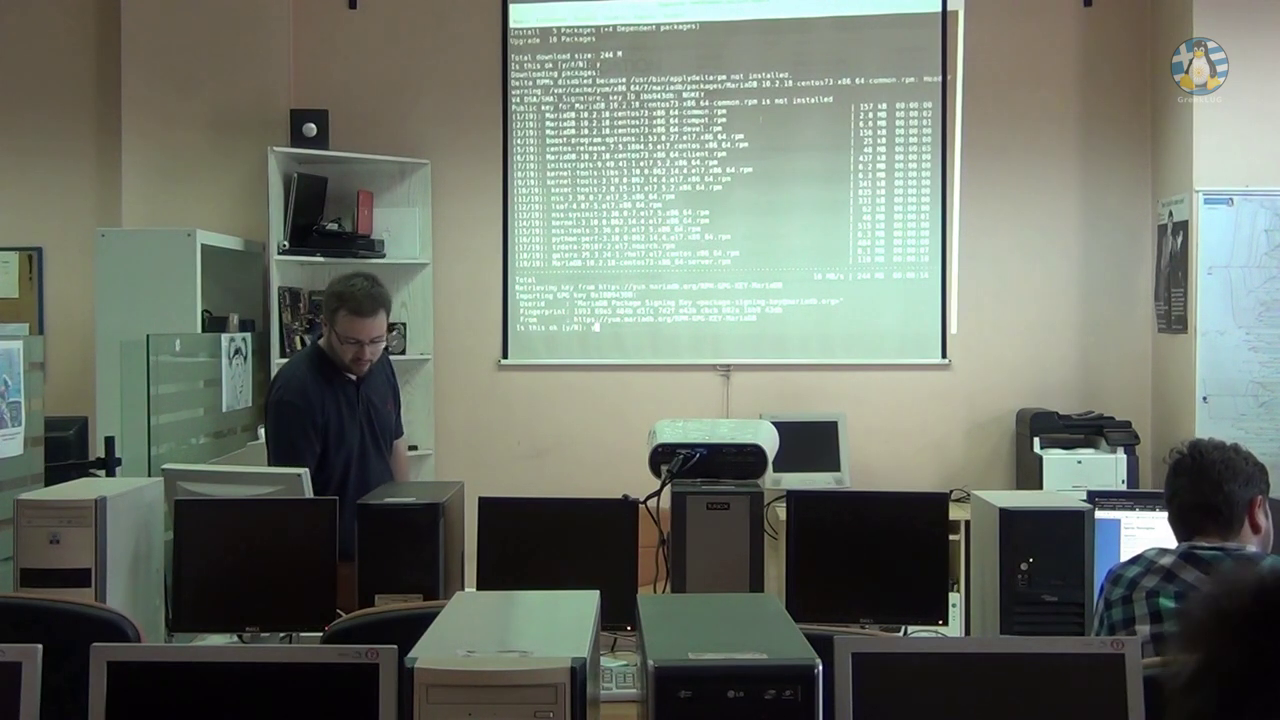
key("Return")
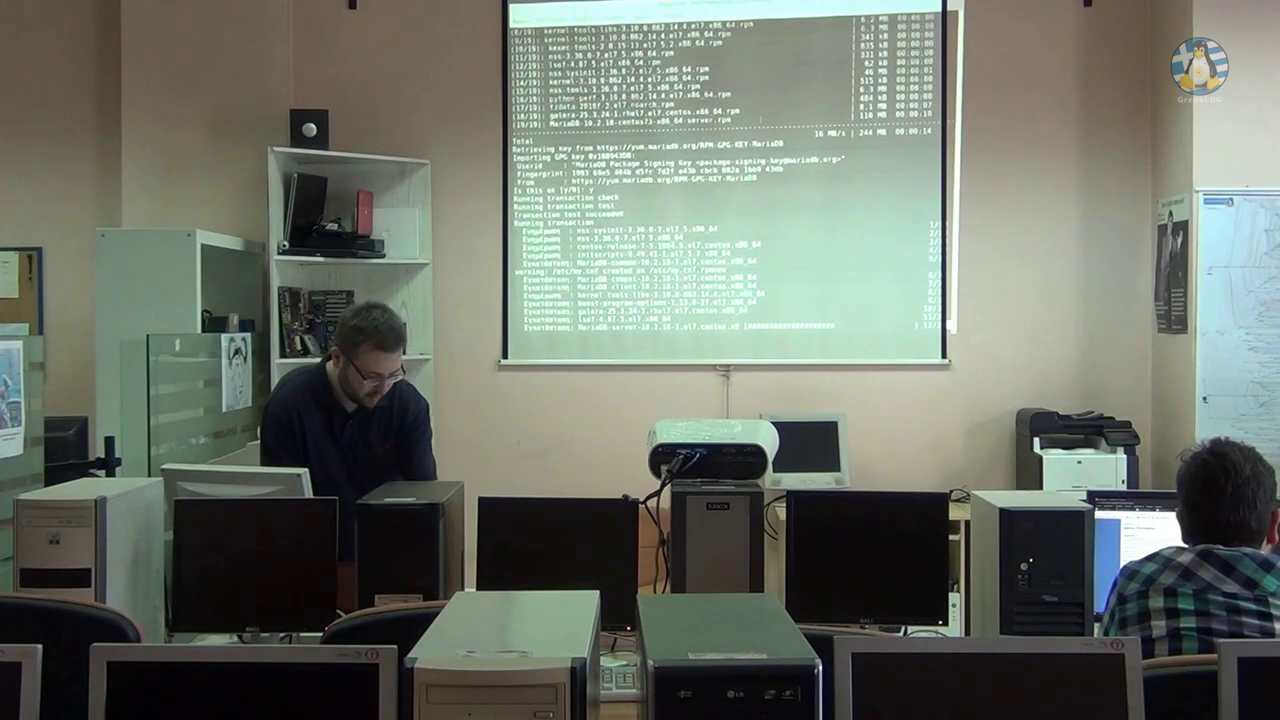
key("alt+Tab")
key("alt+Tab")
key("alt+Tab")
key("alt+Tab")
key("alt+Tab")
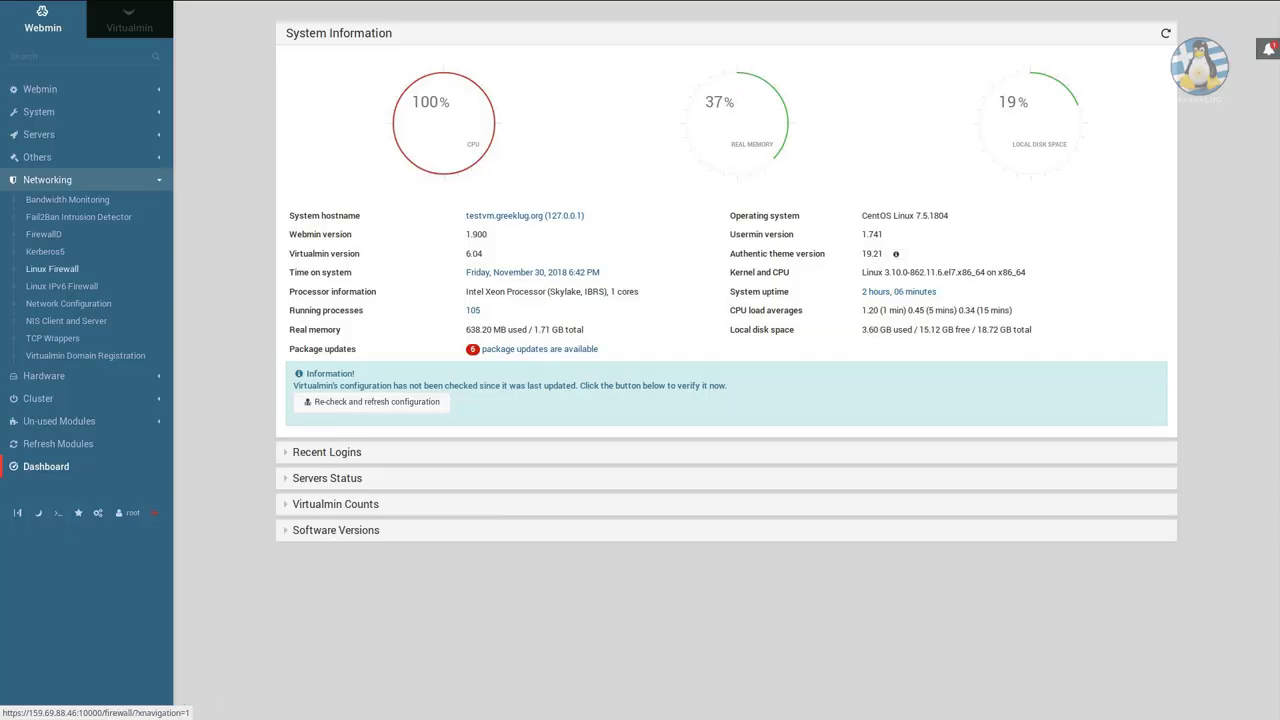
Open the Linux Firewall module's IPv4 page, which reports the IPTables package is not installed.
left_click(52, 269)
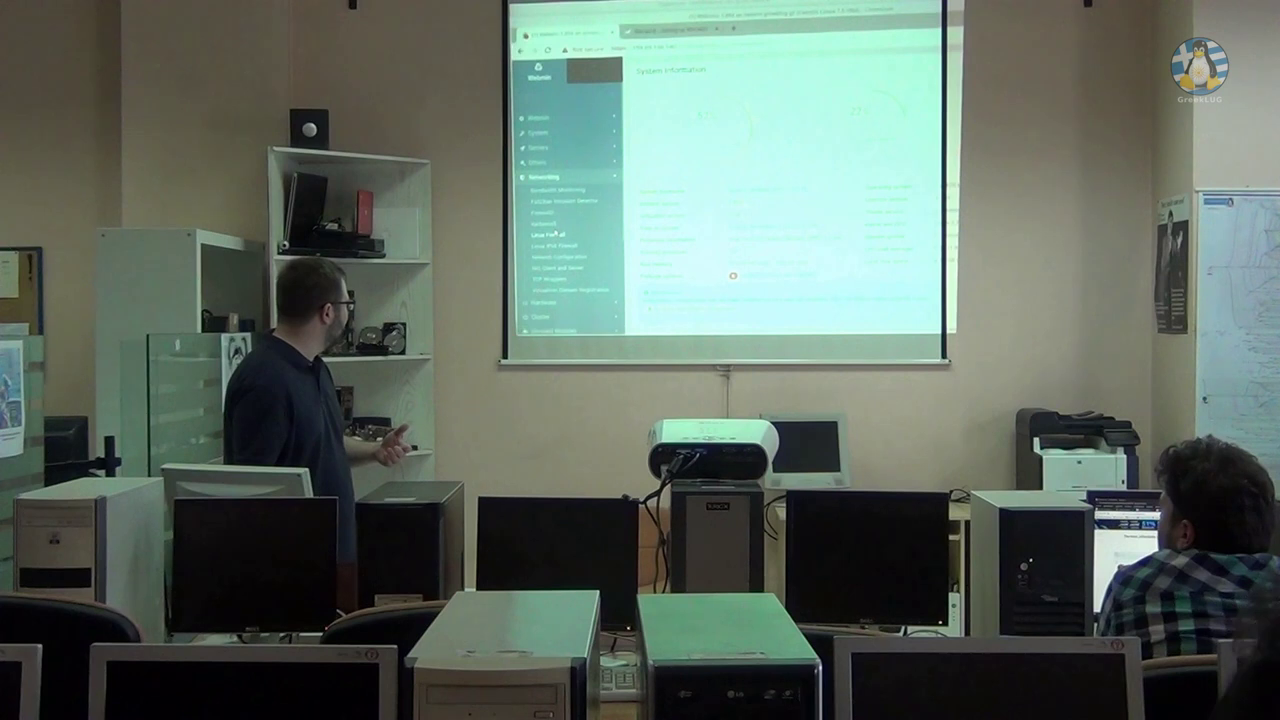
left_click(551, 237)
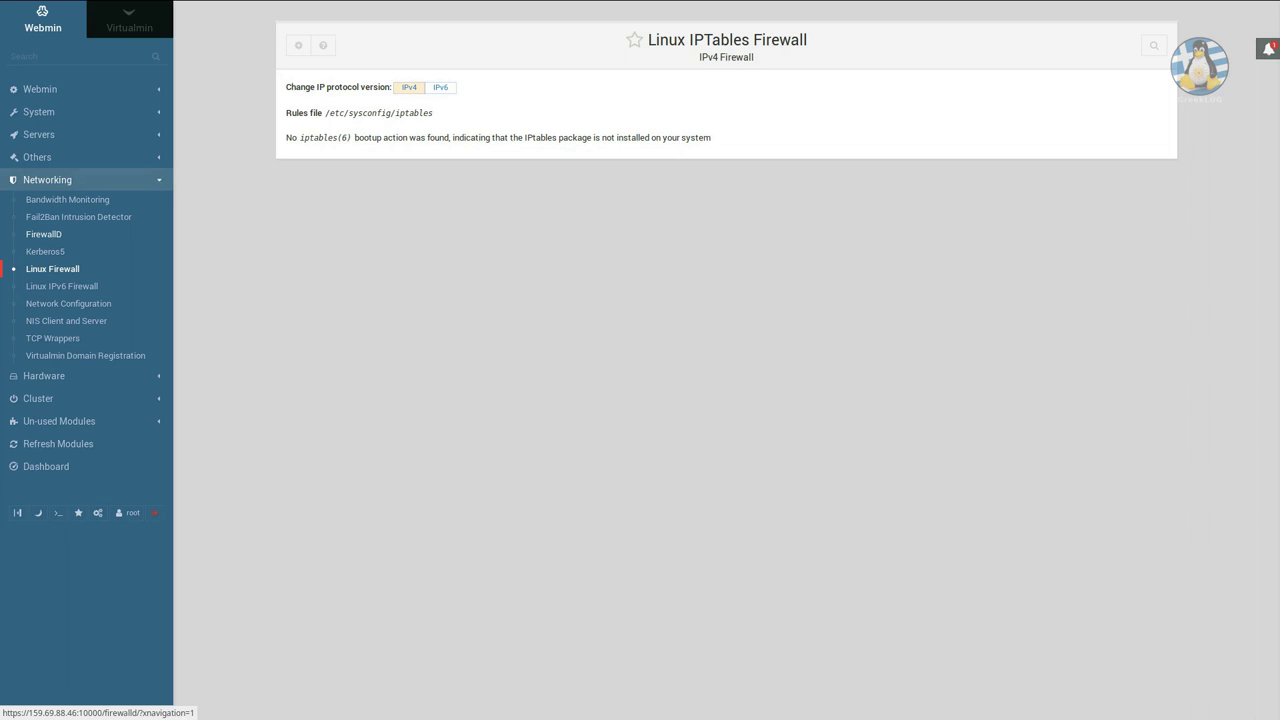
Delete the ftp service rule from the FirewallD public zone and apply the firewall configuration.
left_click(44, 234)
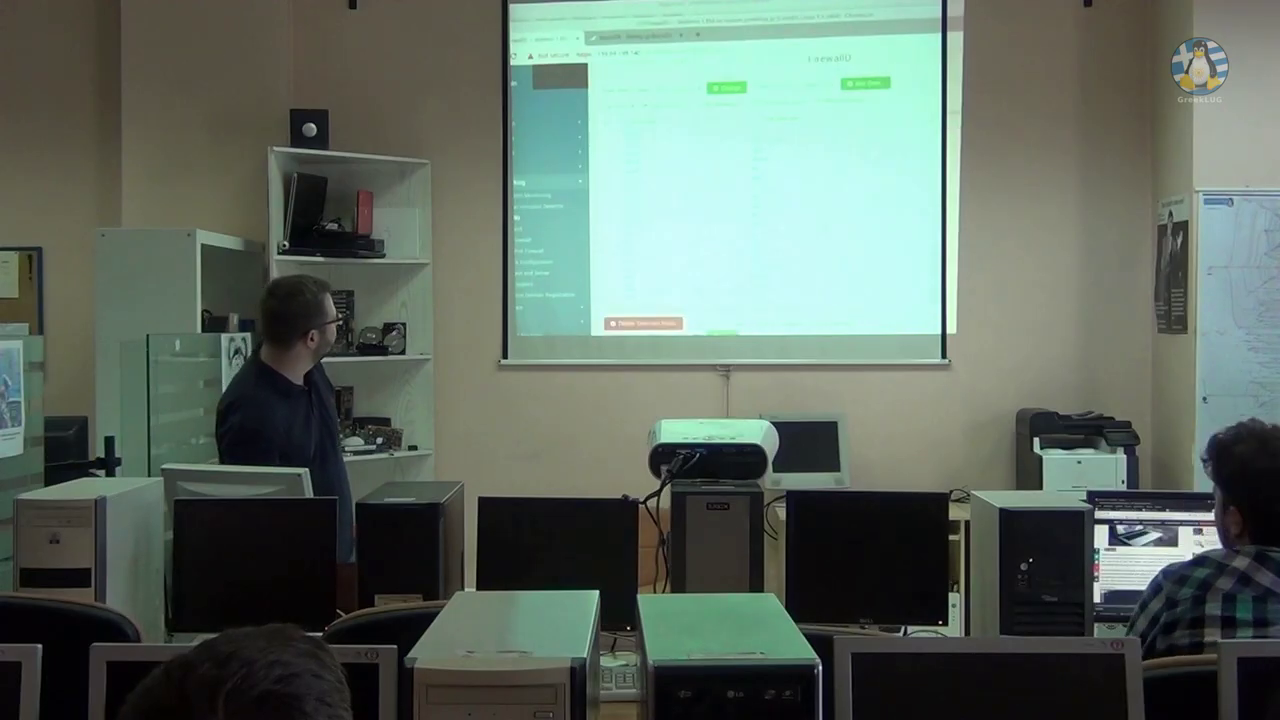
scroll(725, 180, "down", 4)
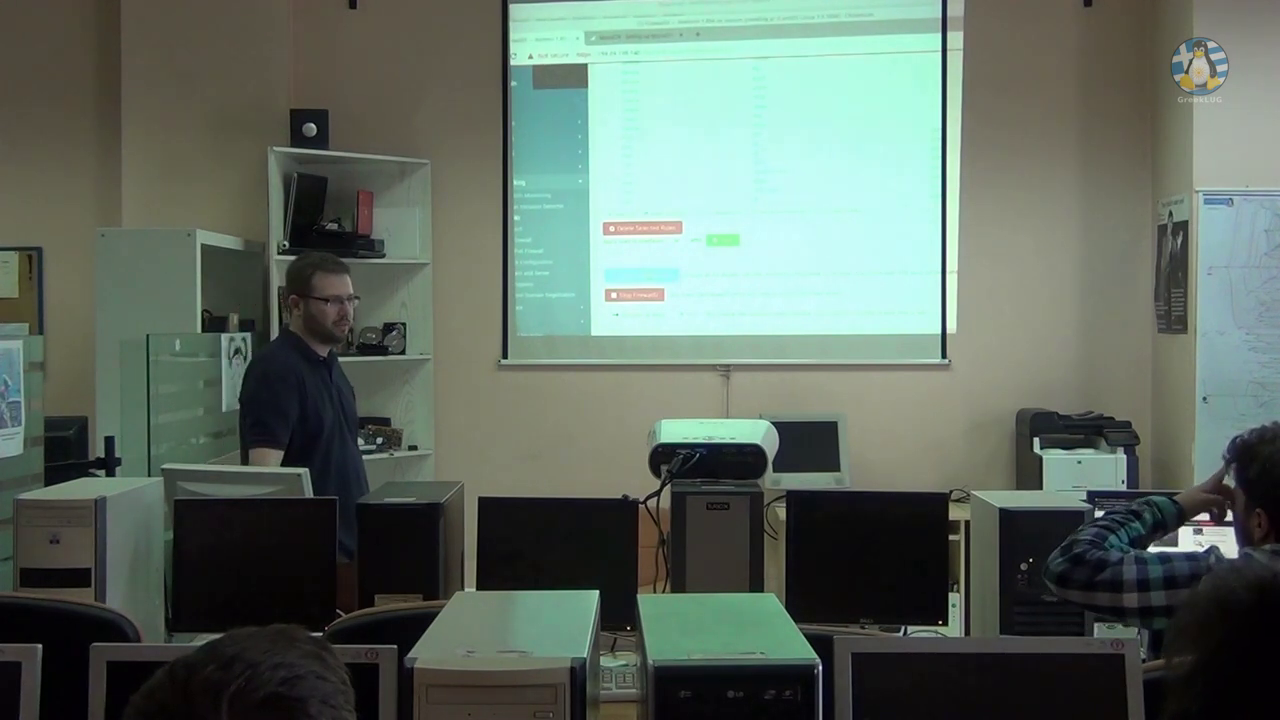
scroll(765, 200, "up", 5)
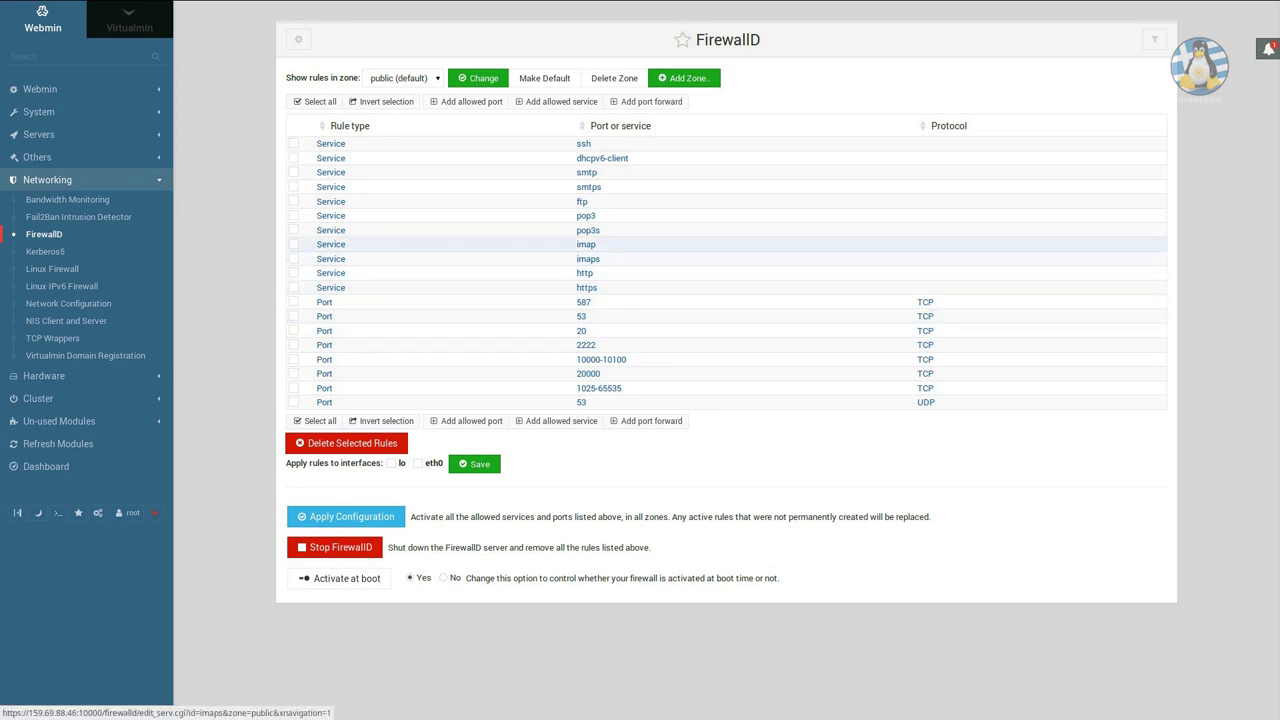
left_click(293, 201)
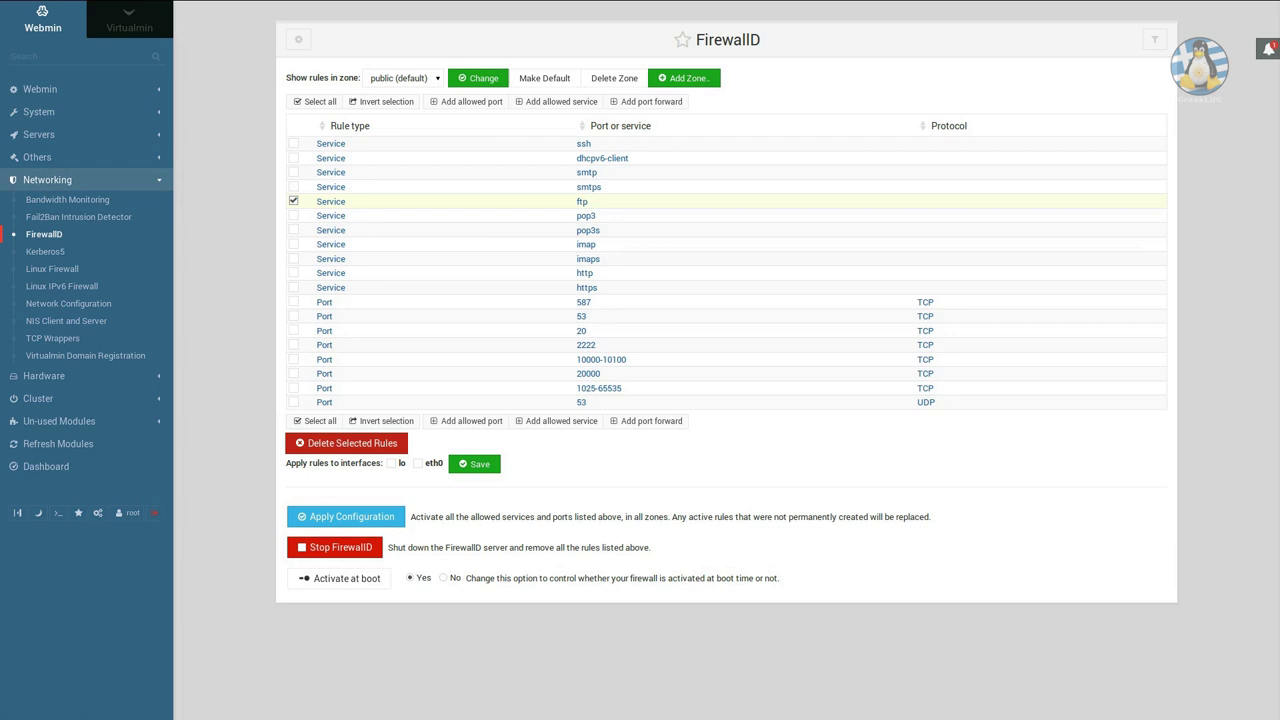
left_click(346, 443)
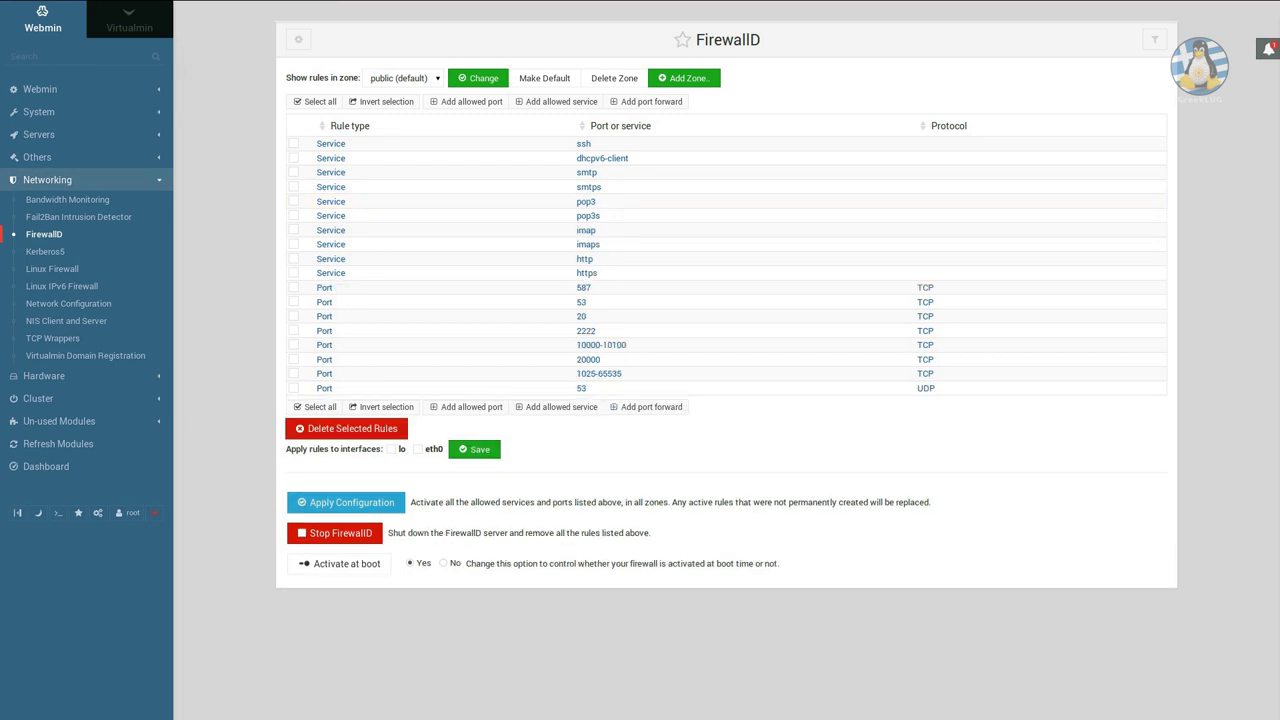
left_click(346, 502)
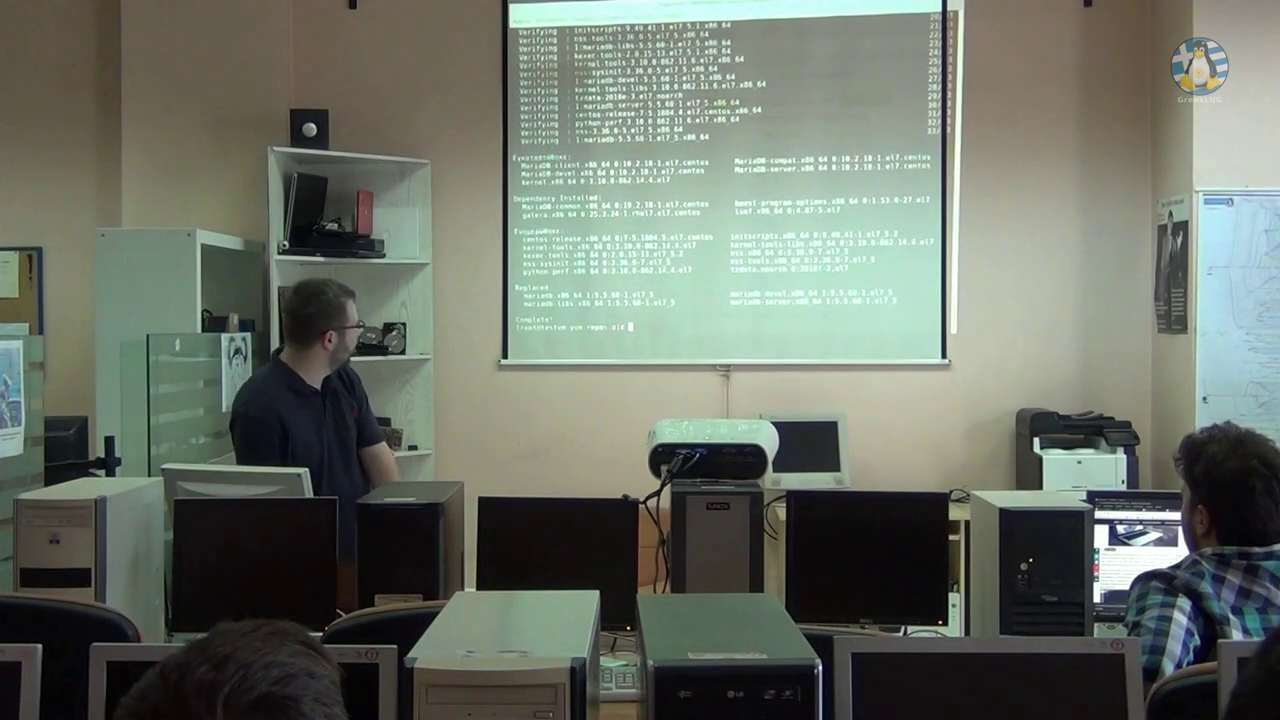
Check with mysql -V that MariaDB now reports version 10.2.19, clearing the screen in between.
type("mys")
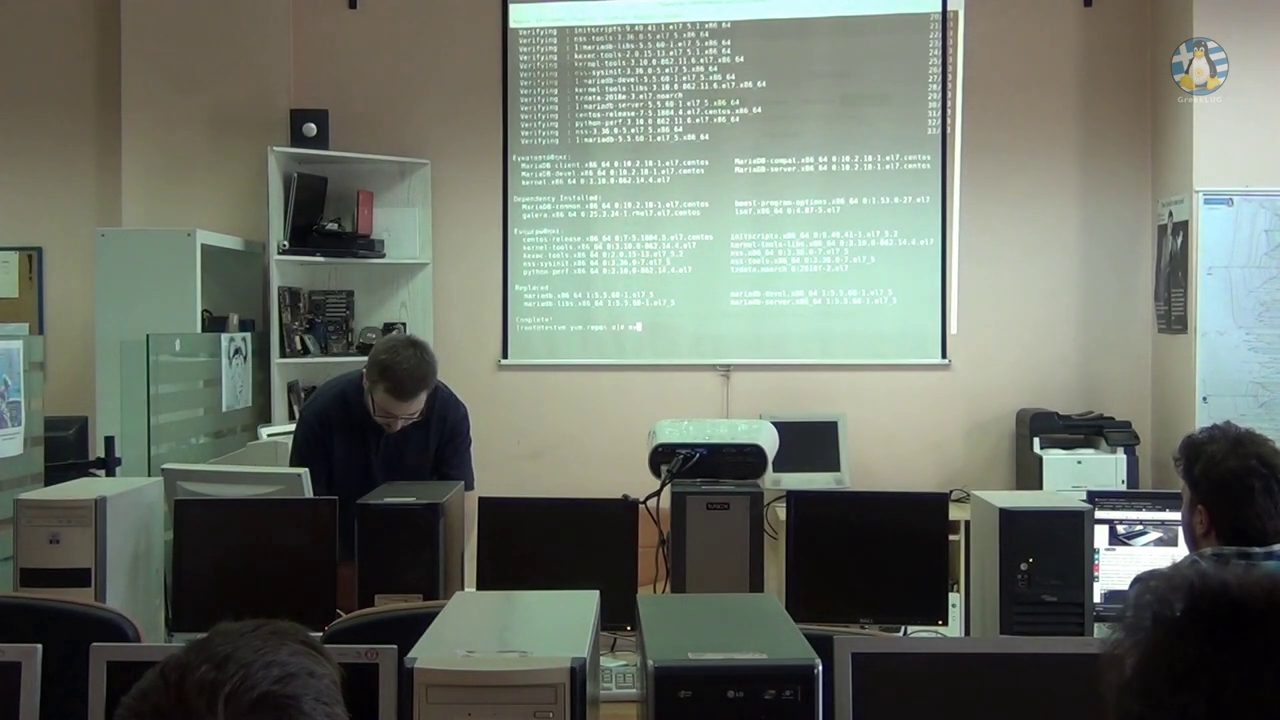
type("ql ")
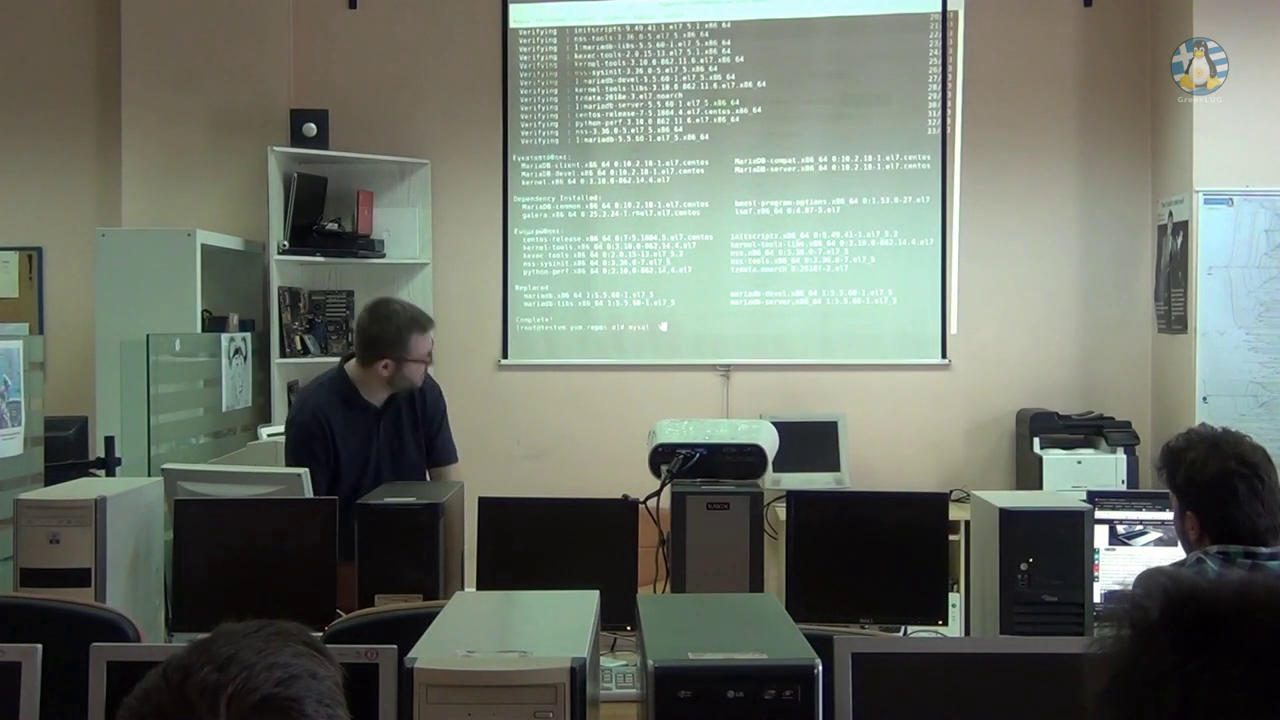
type("-V")
key("Return")
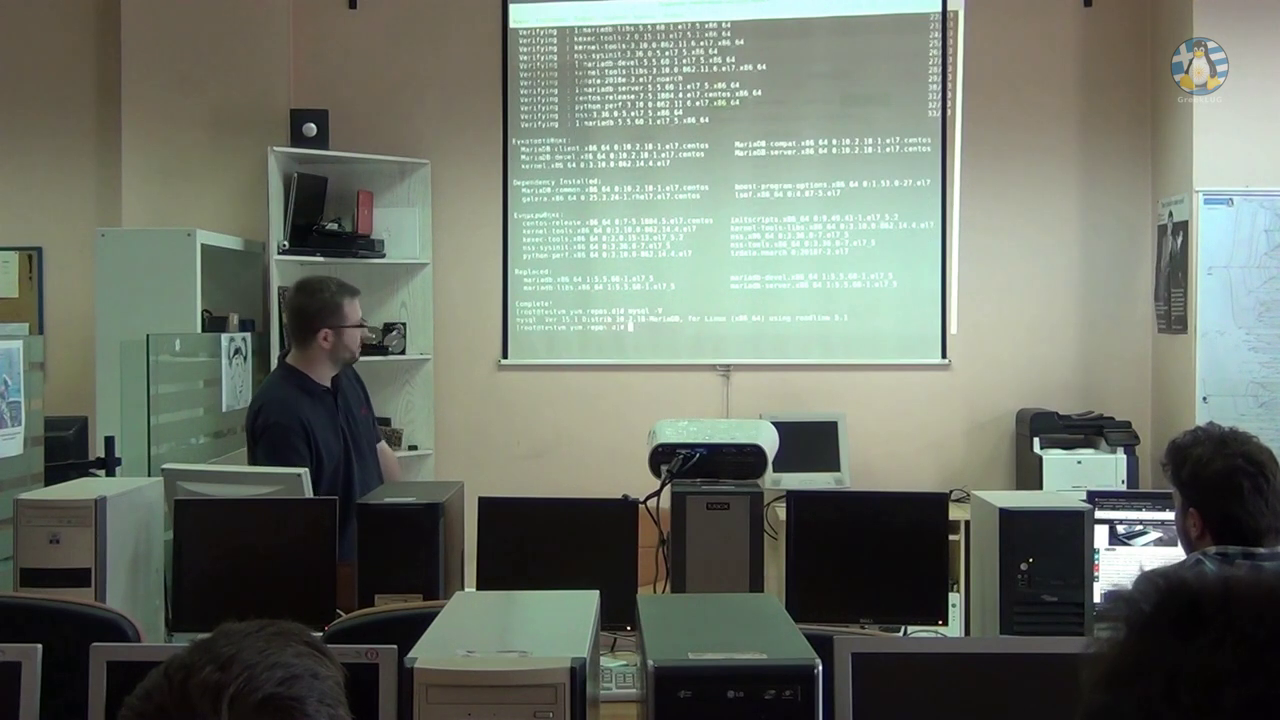
type("clear")
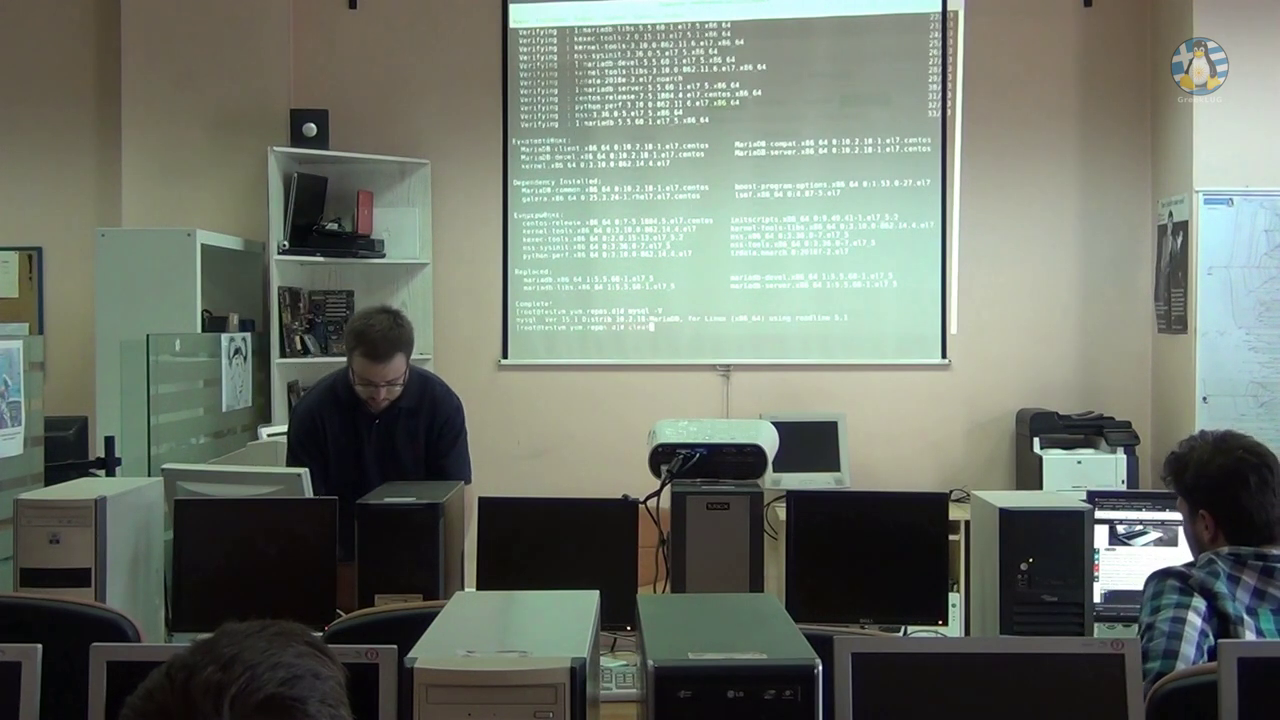
key("Return")
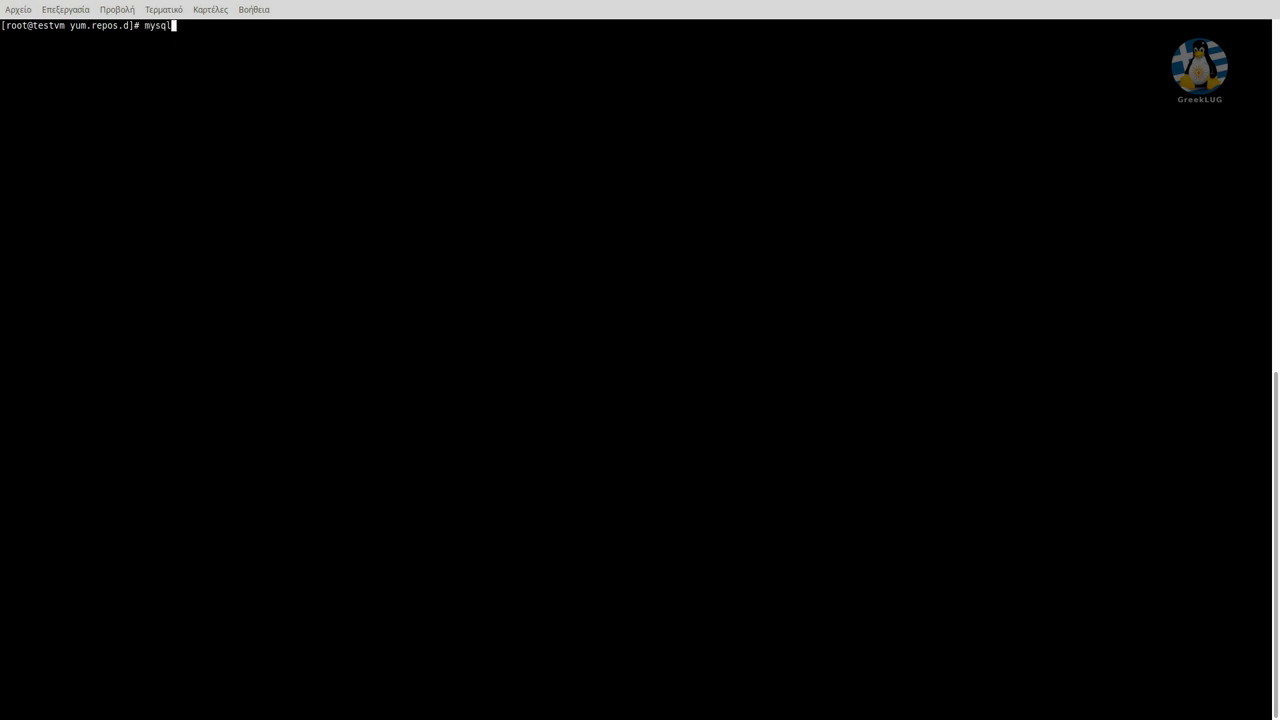
type("mysql -V")
key("Return")
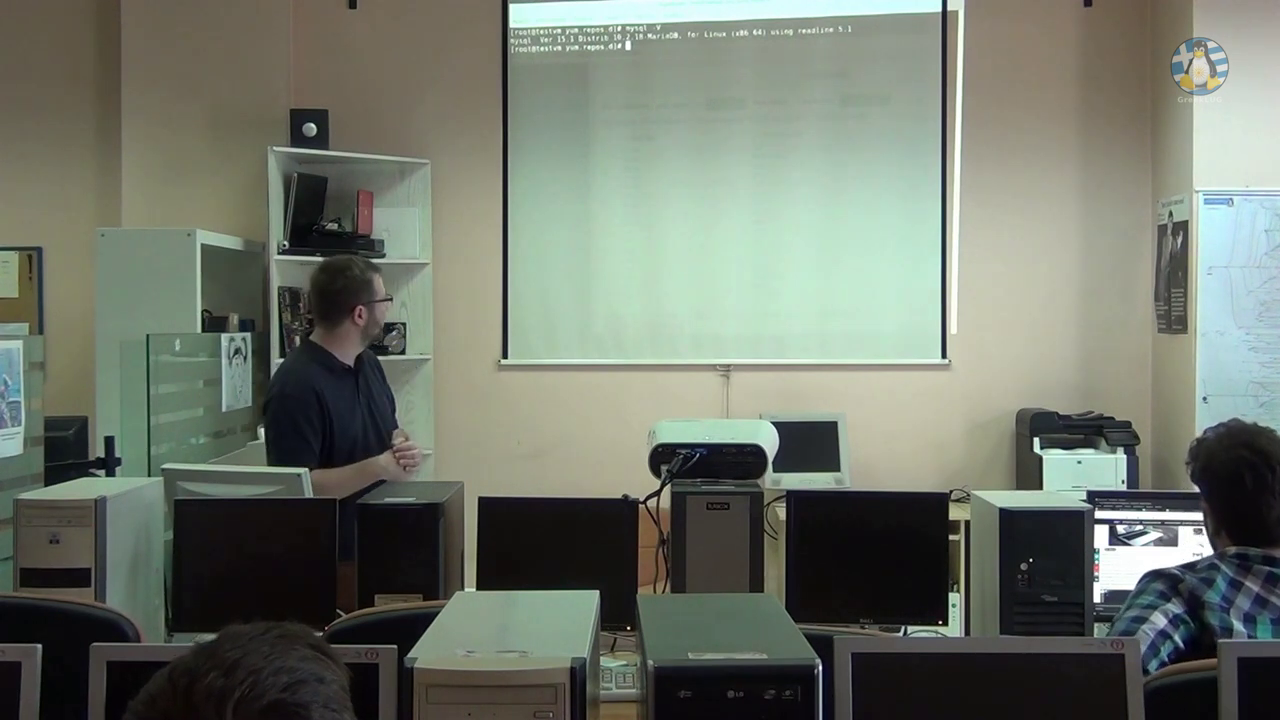
List the current iptables rules, then switch back to the Webmin browser window.
type("i")
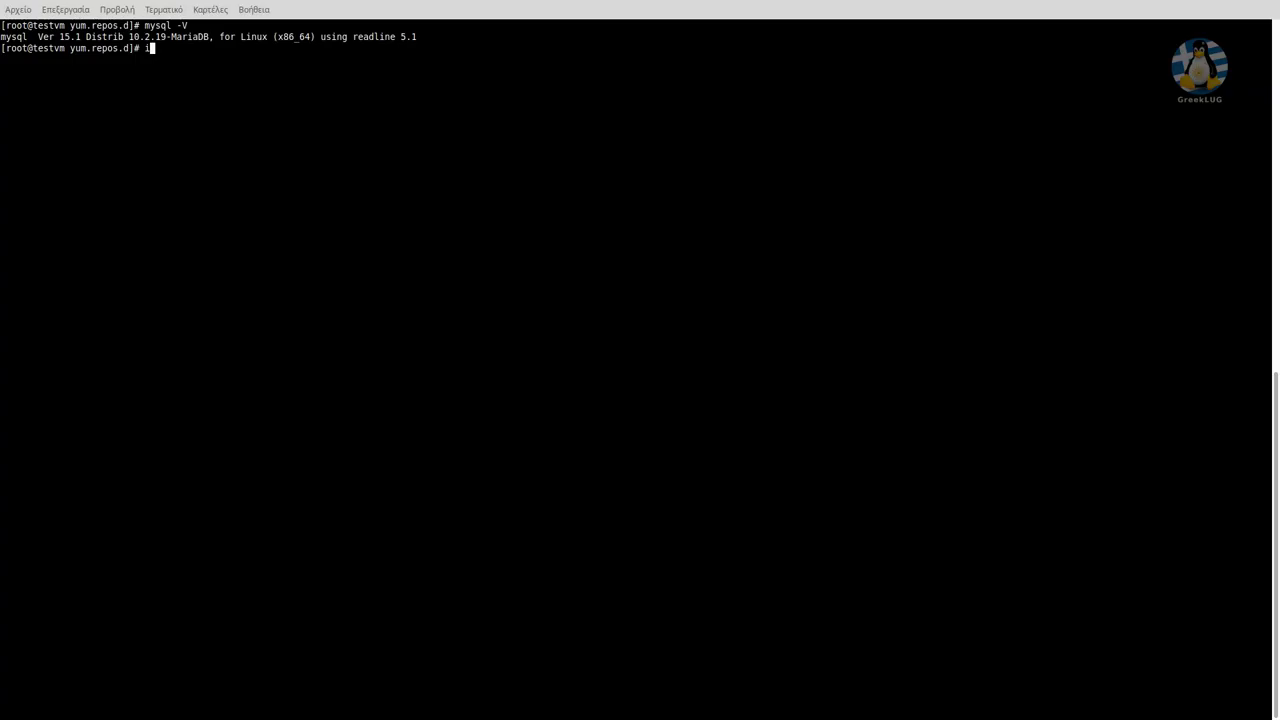
type("ptables -L")
key("Return")
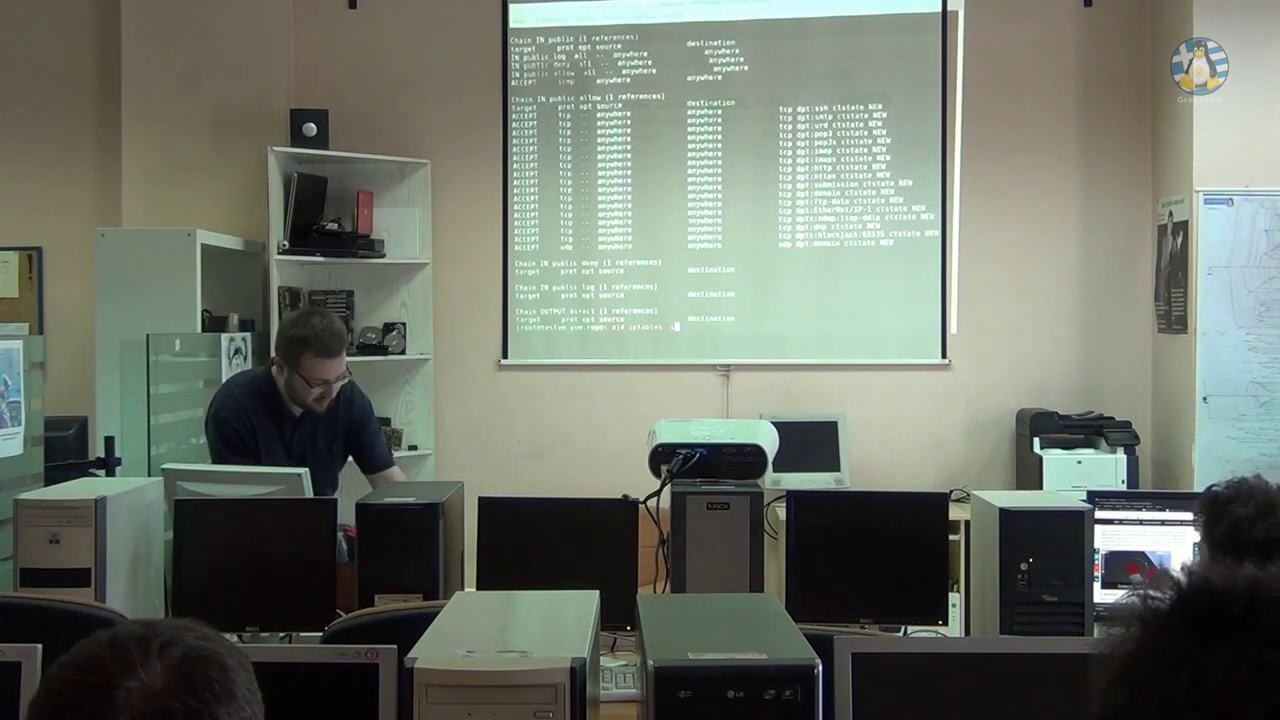
key("alt+Tab")
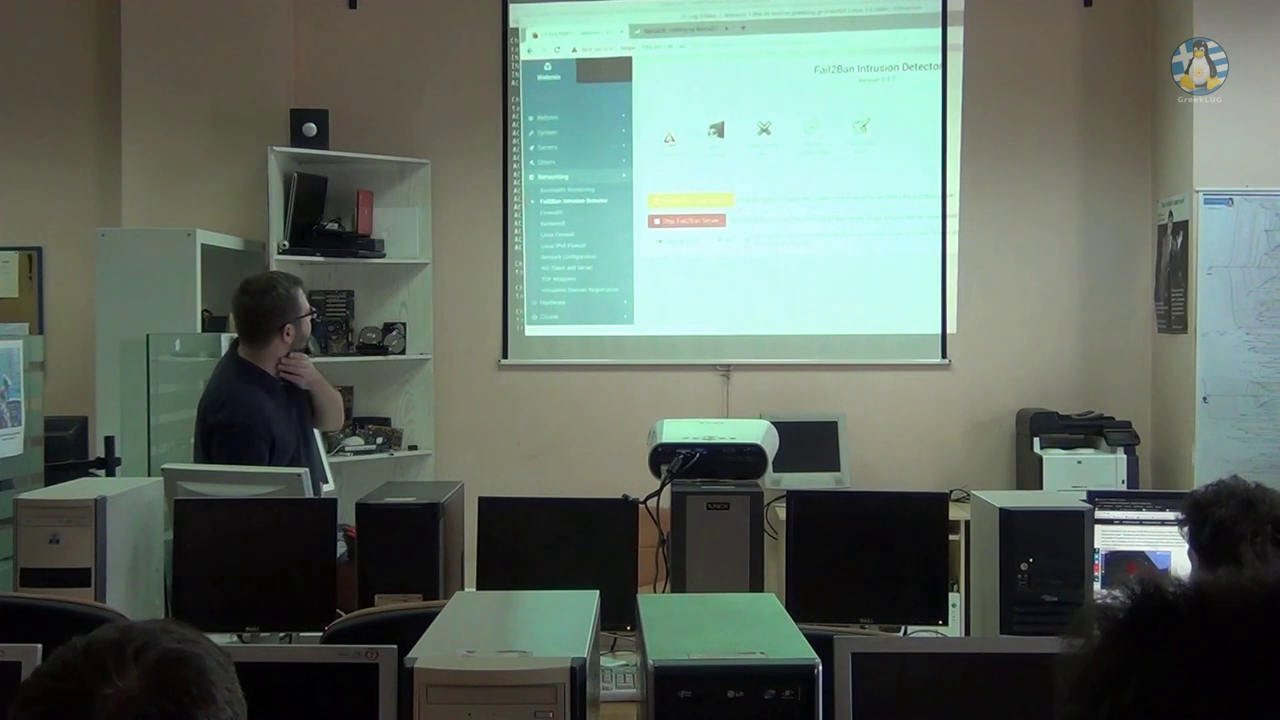
Open Fail2Ban's Filter Action Jails list, tick apache-auth, untick horde, and scroll through the jails.
left_click(322, 140)
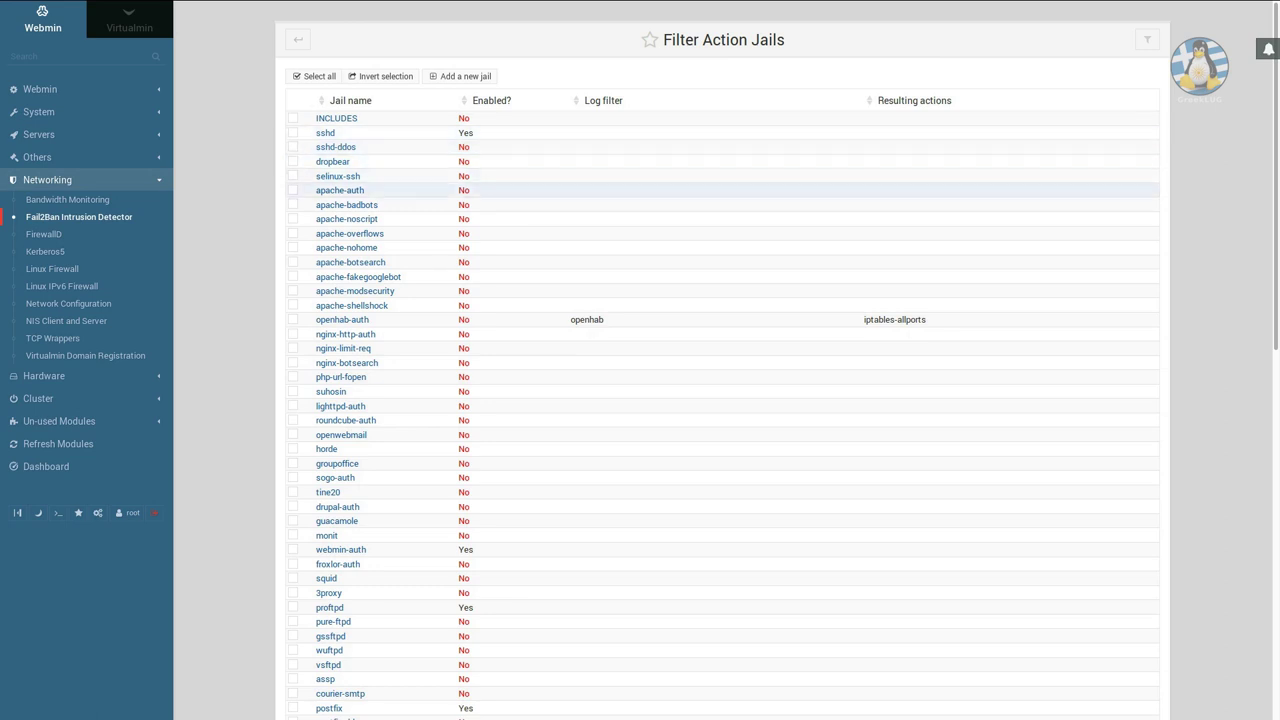
left_click(293, 190)
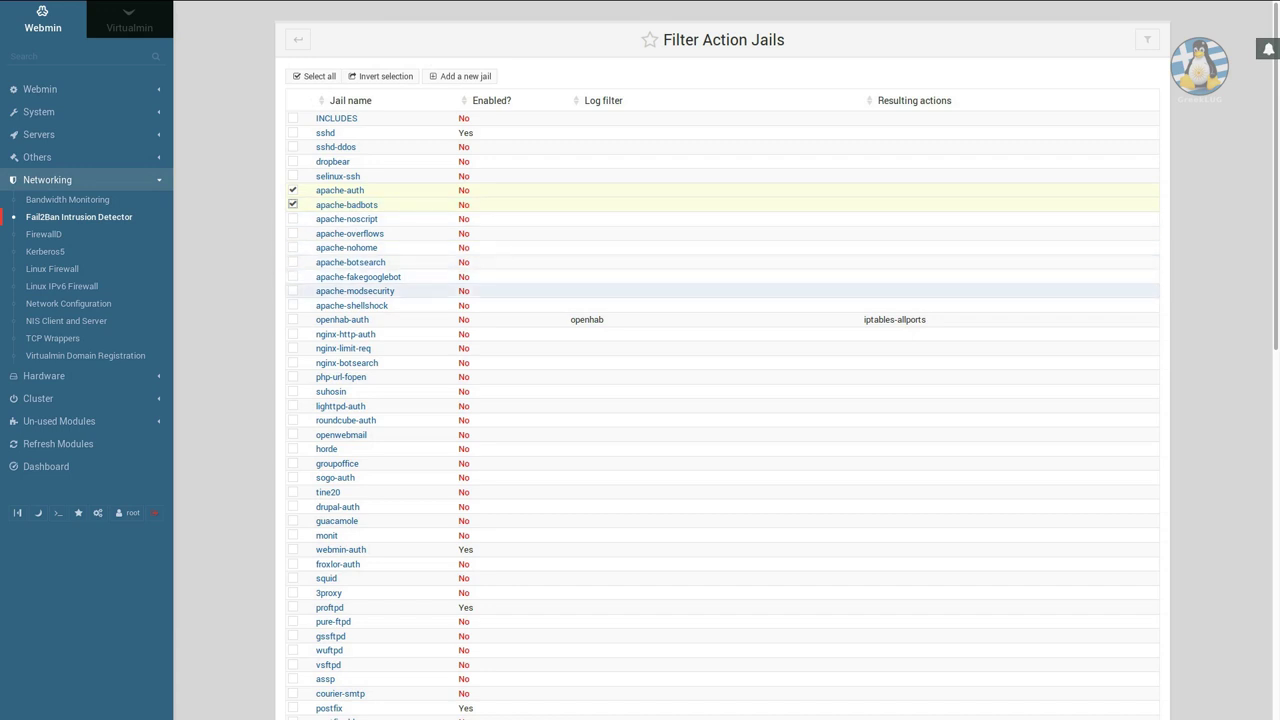
scroll(720, 319, "down", 3)
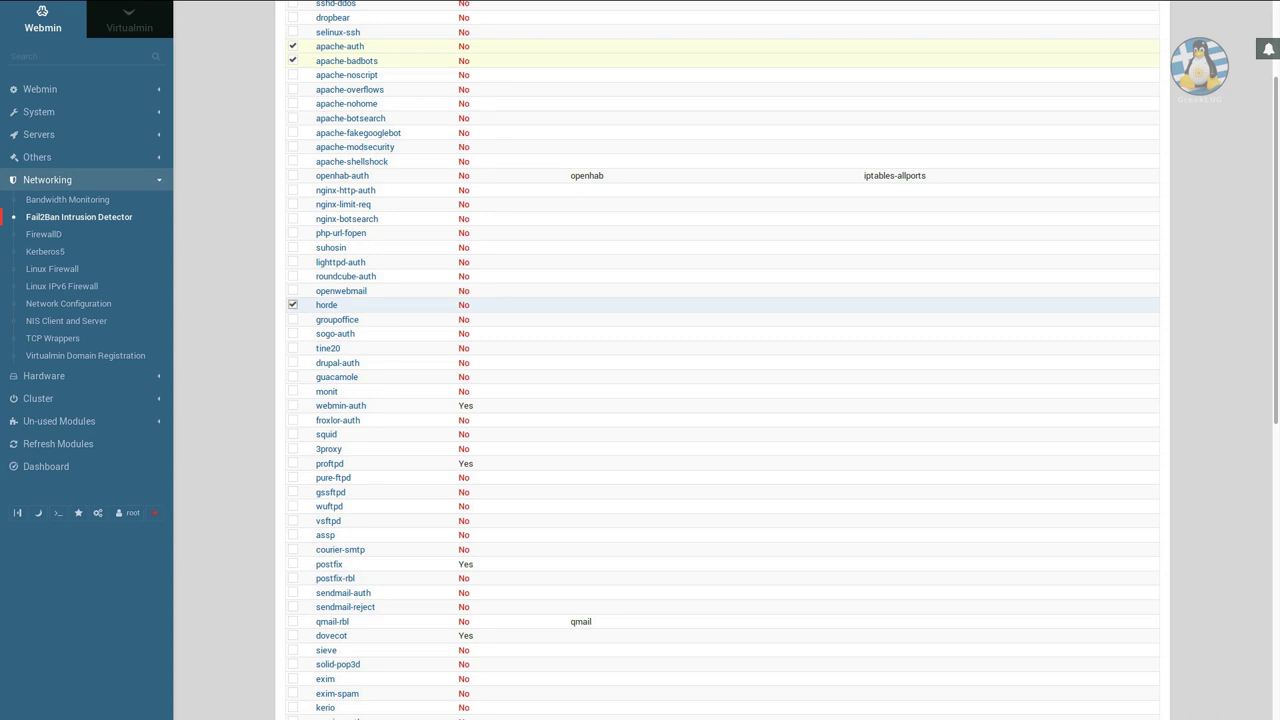
left_click(293, 304)
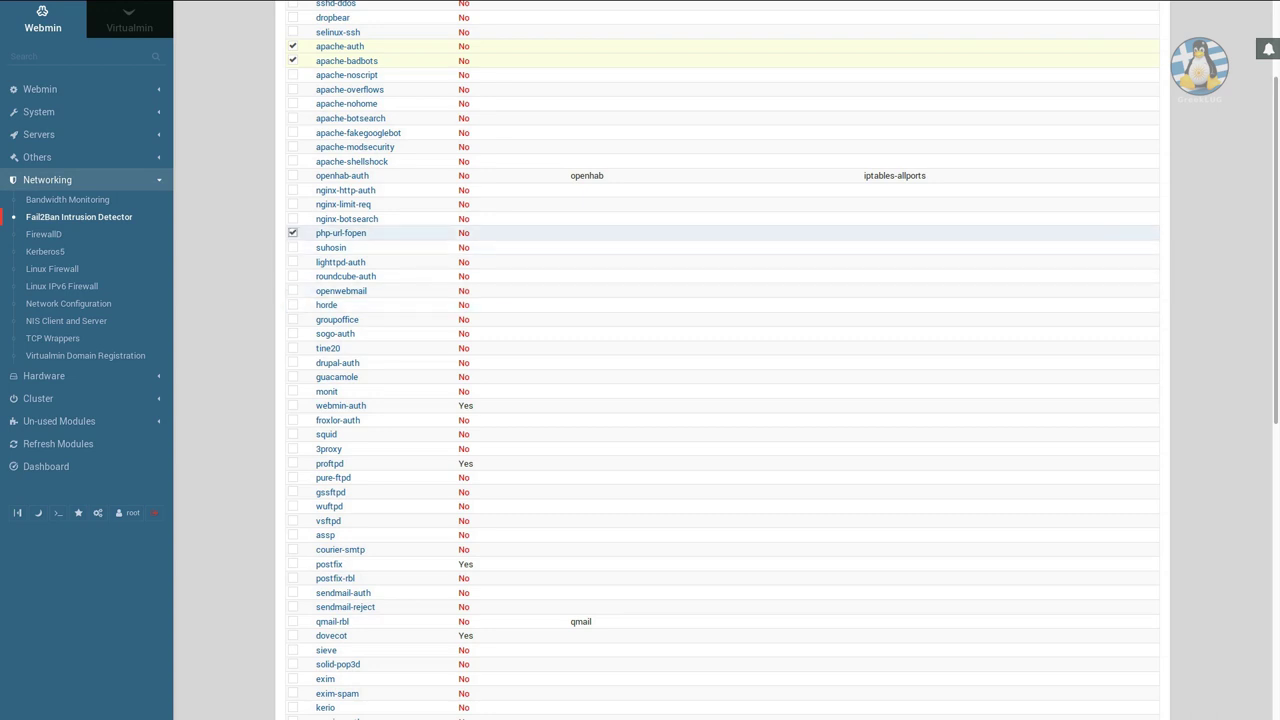
scroll(720, 250, "down", 6)
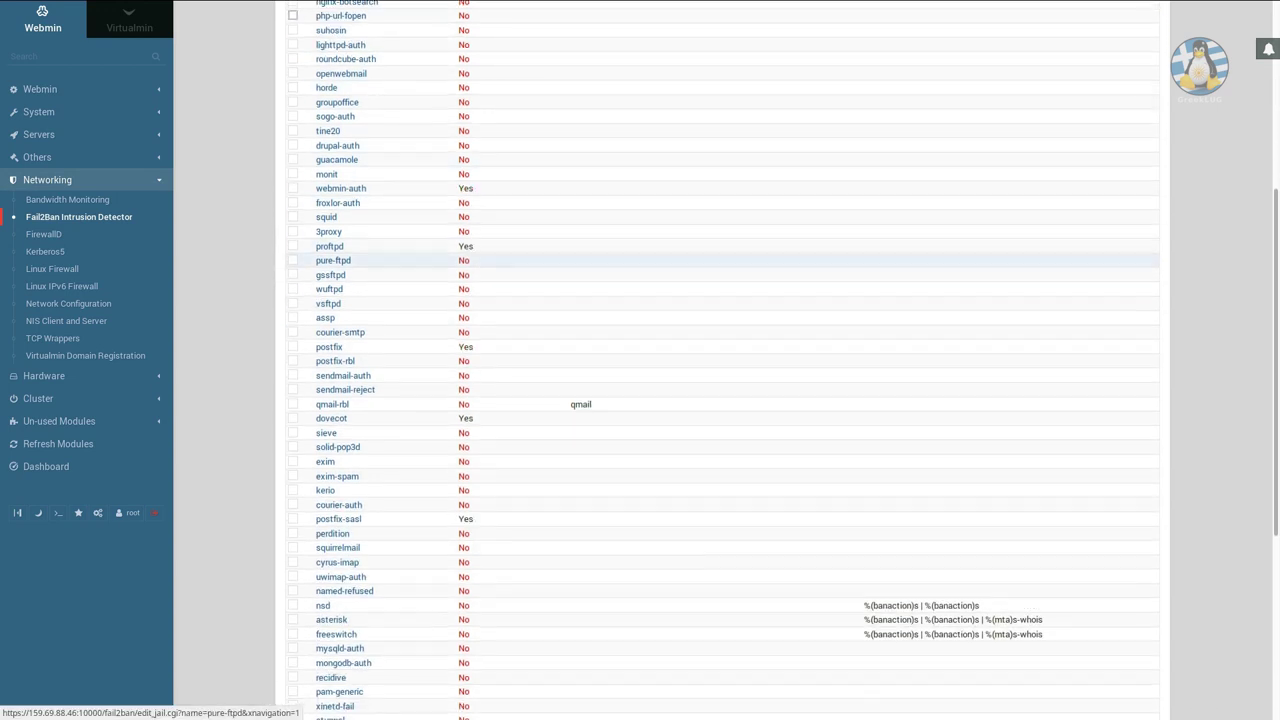
scroll(720, 250, "down", 6)
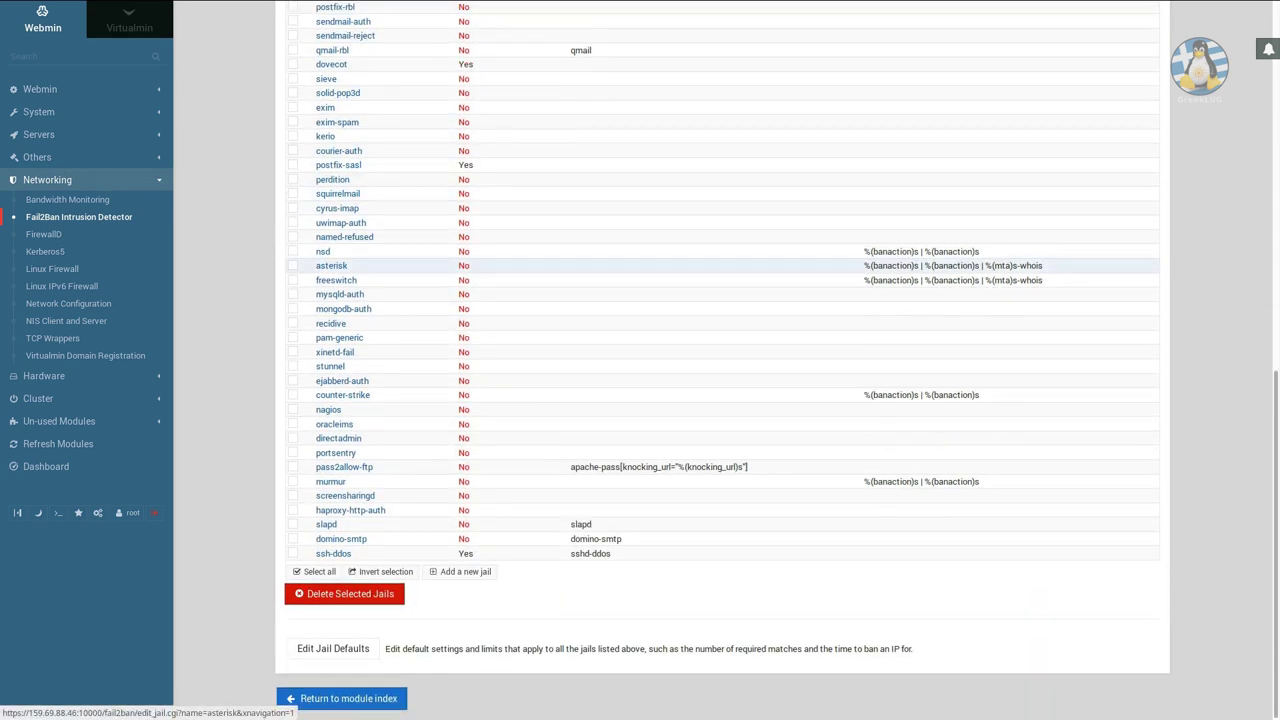
scroll(720, 265, "up", 3)
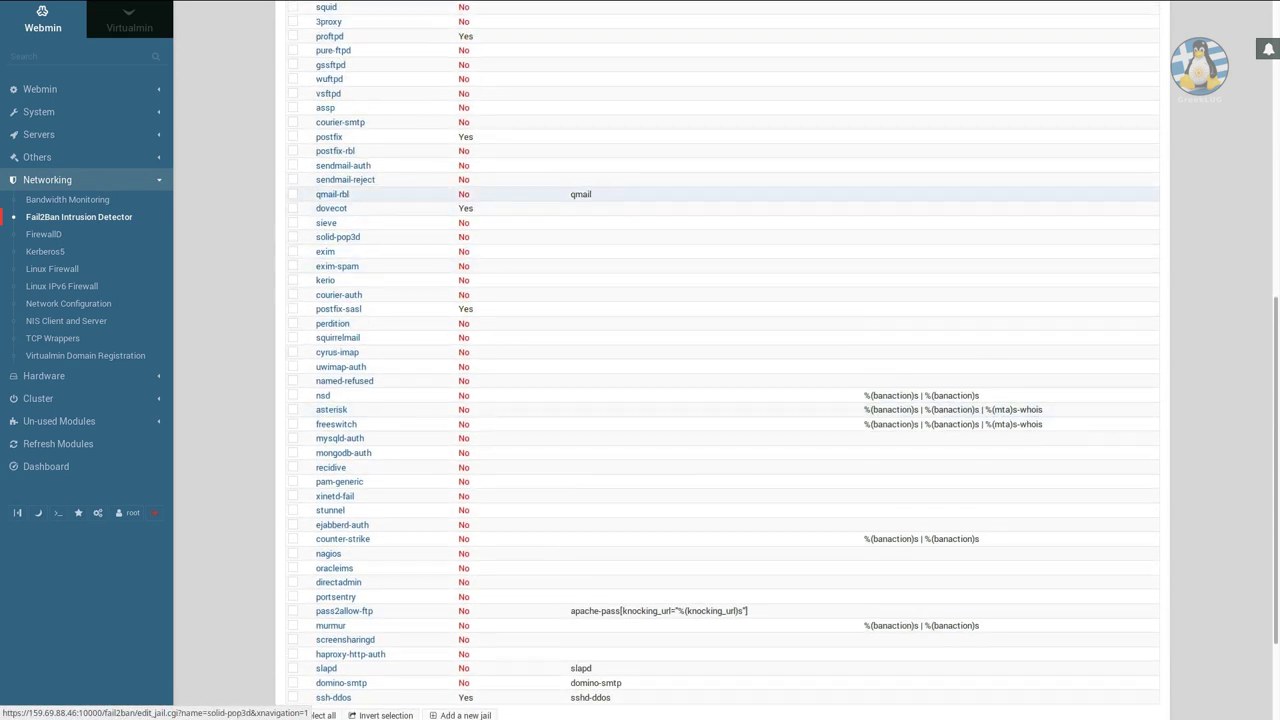
scroll(720, 206, "up", 12)
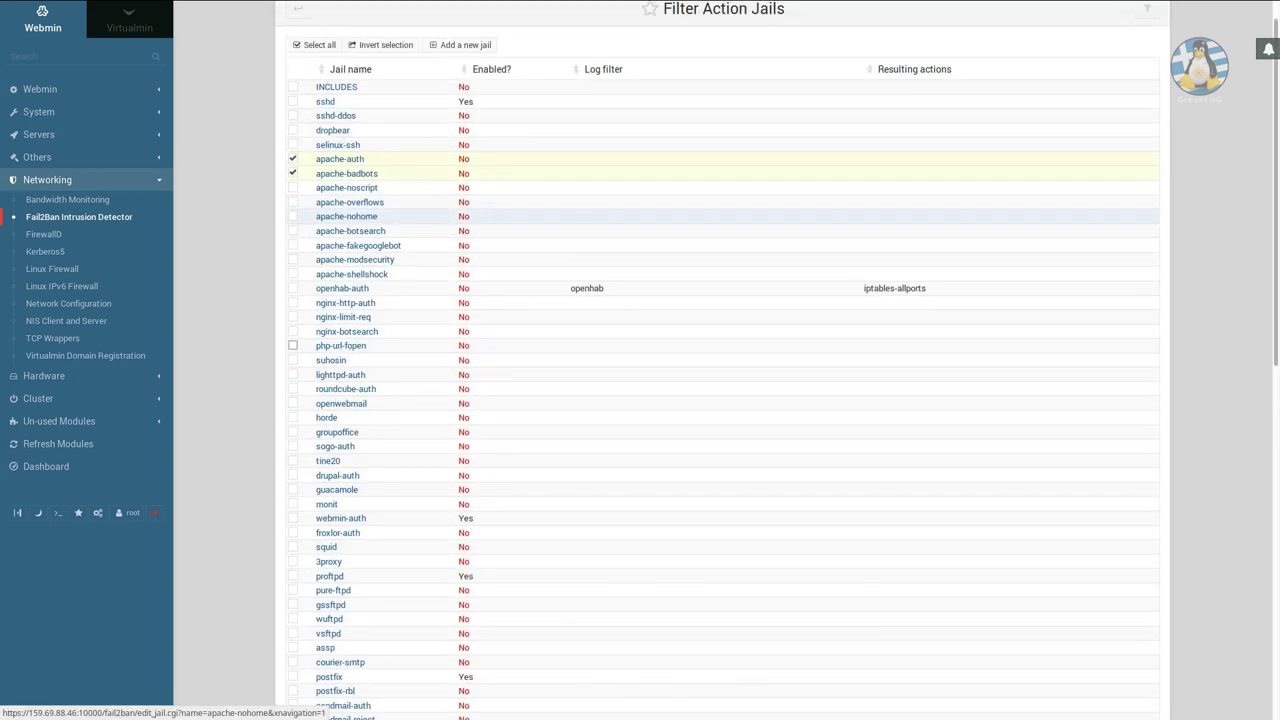